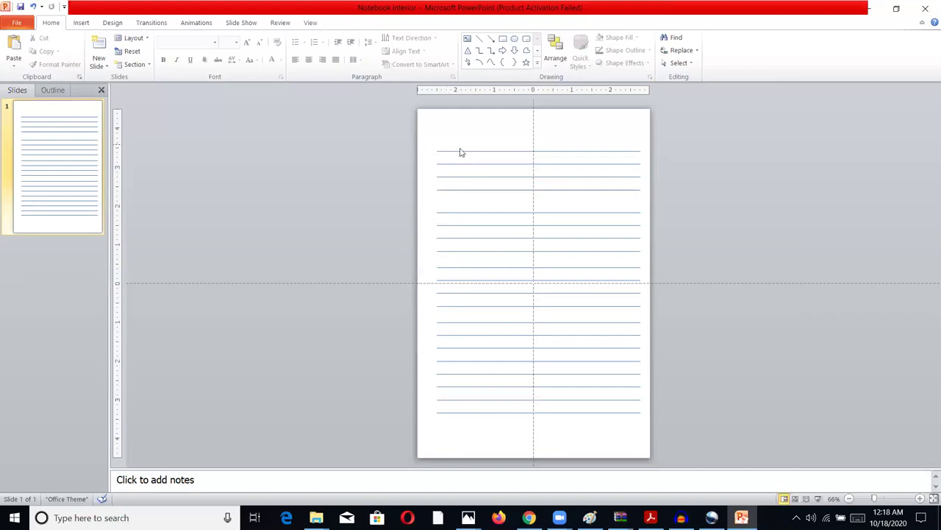
- Select all the line groups and shift them slightly left to centre them horizontally on the page
mouse_move(390, 148)
mouse_down()
mouse_move(632, 304)
mouse_move(659, 378)
mouse_move(660, 424)
mouse_up()
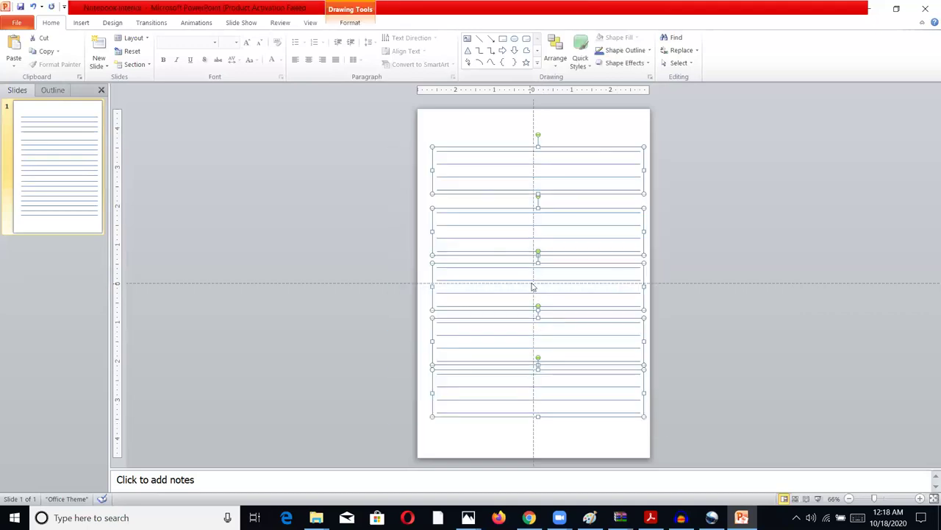
drag(535, 280, 531, 280)
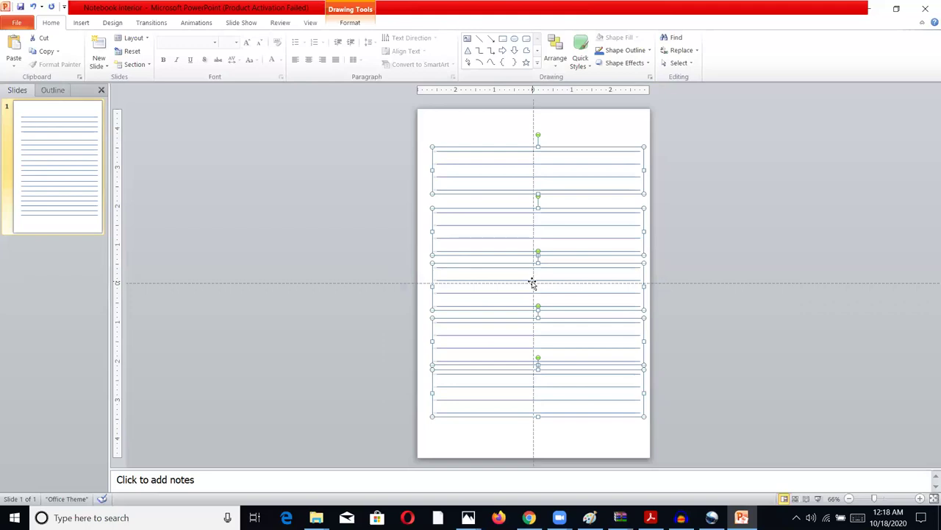
shift+click(531, 280)
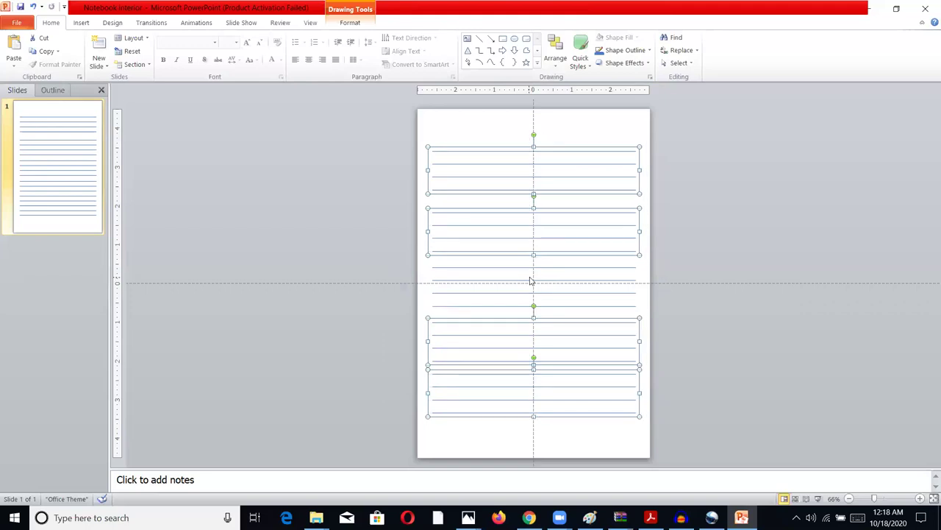
click(384, 267)
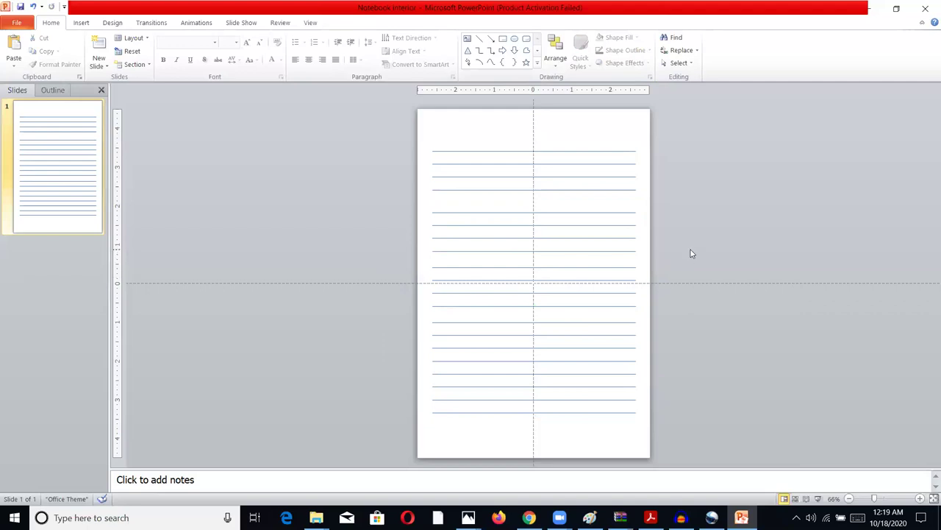
- Nudge the second, third and fourth line groups up by one increment each to even out their spacing
click(530, 212)
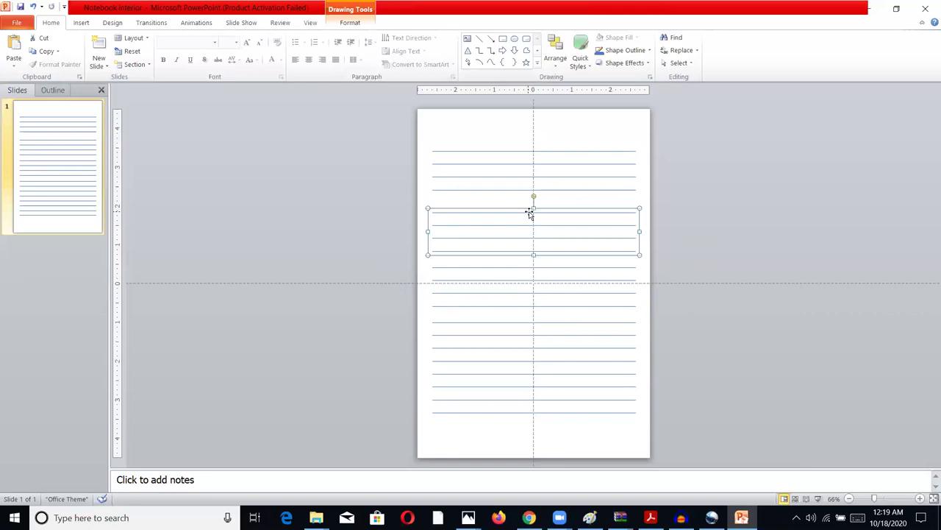
key(Up)
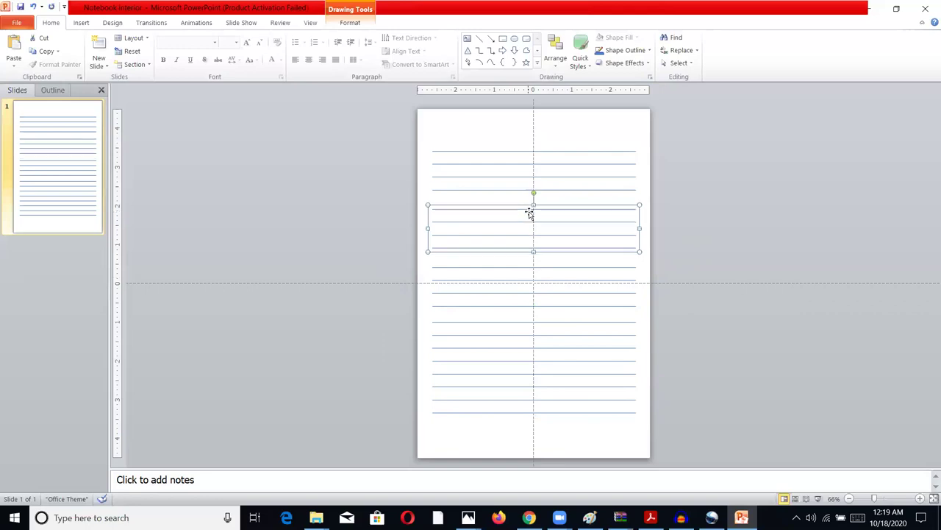
click(718, 236)
click(525, 270)
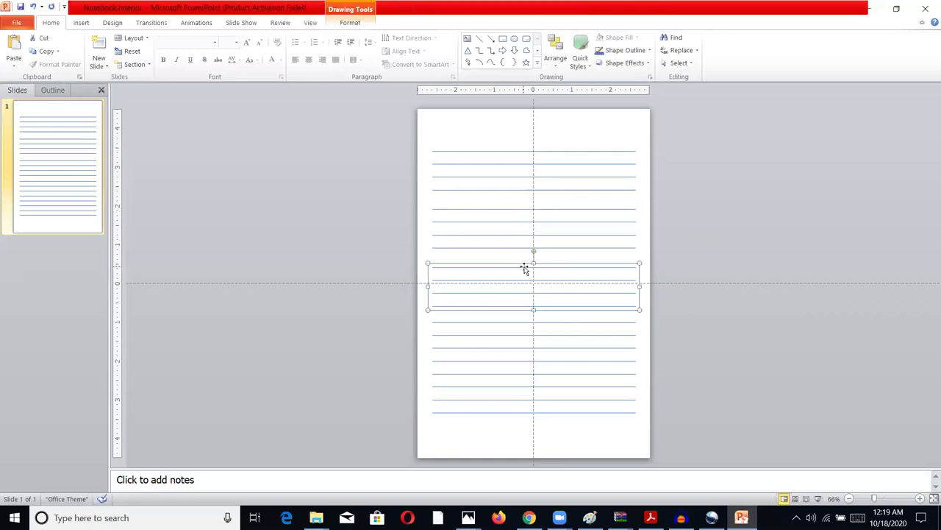
key(Up)
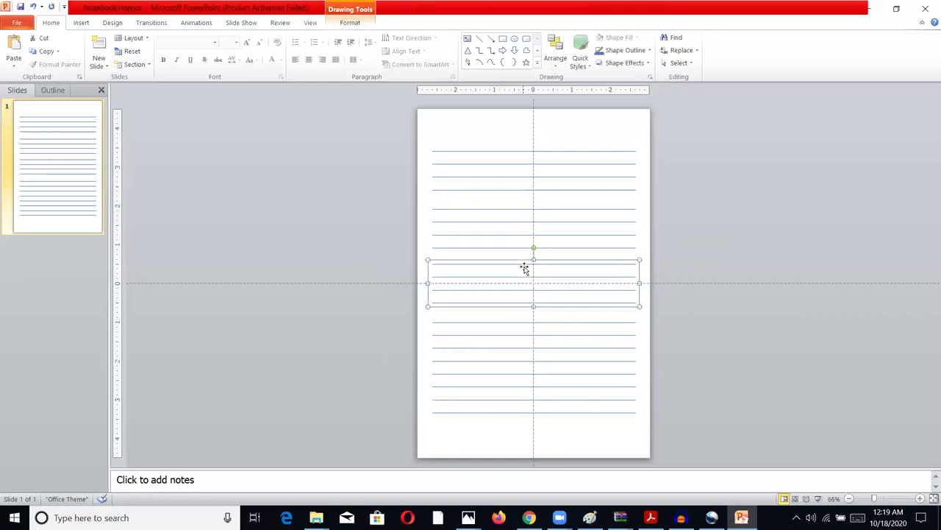
click(765, 272)
click(580, 321)
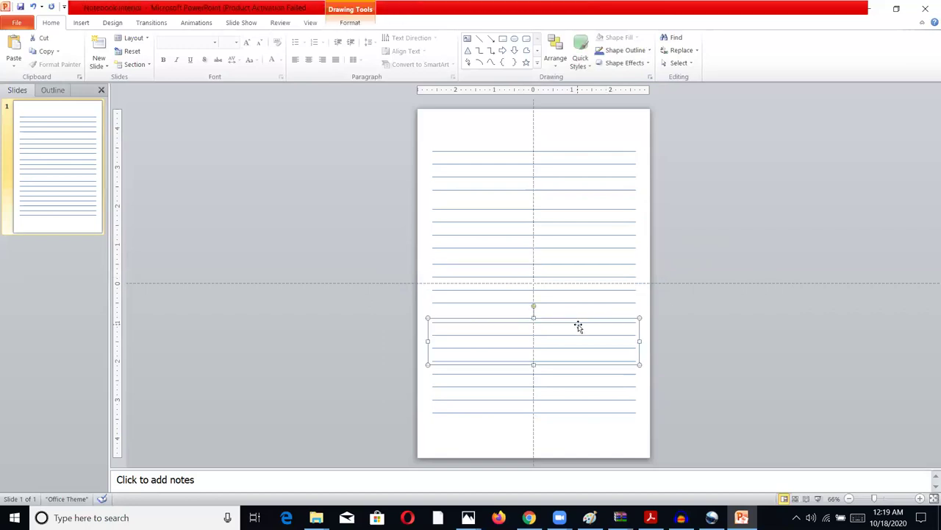
key(Up)
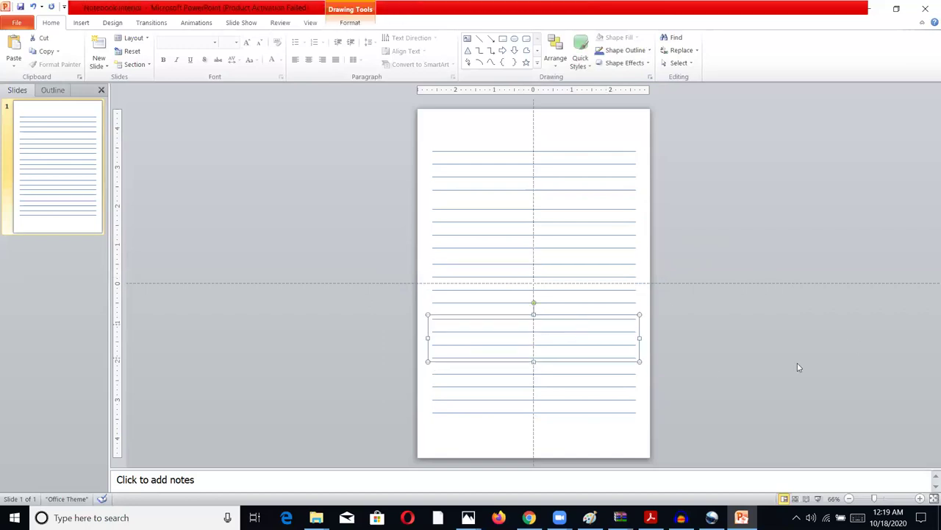
click(712, 368)
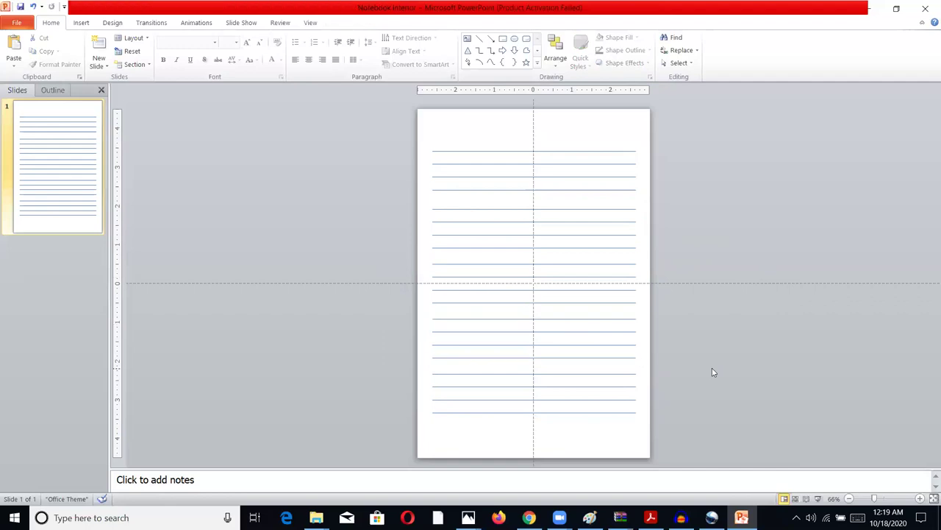
- Nudge the bottom line group slightly to the right, keeping its vertical position
click(581, 376)
key(Up)
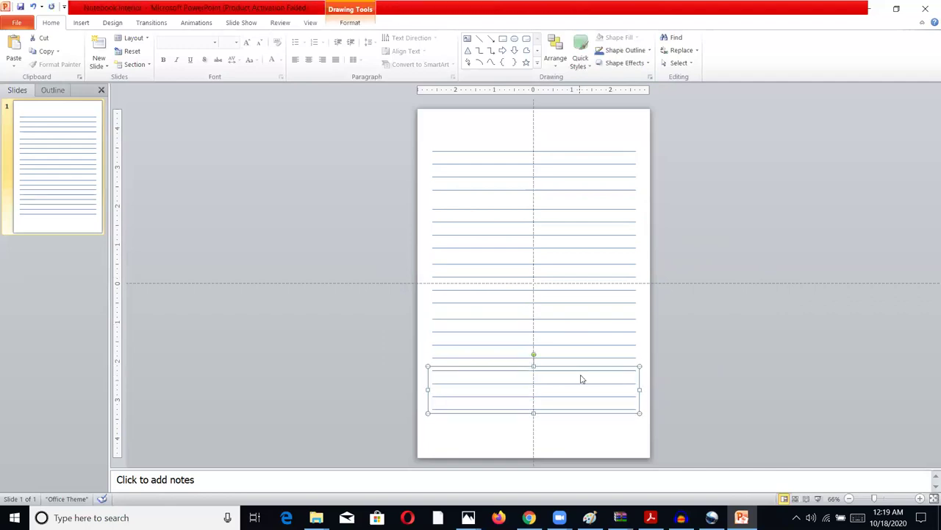
key(Right)
key(Left)
key(Right)
key(Down)
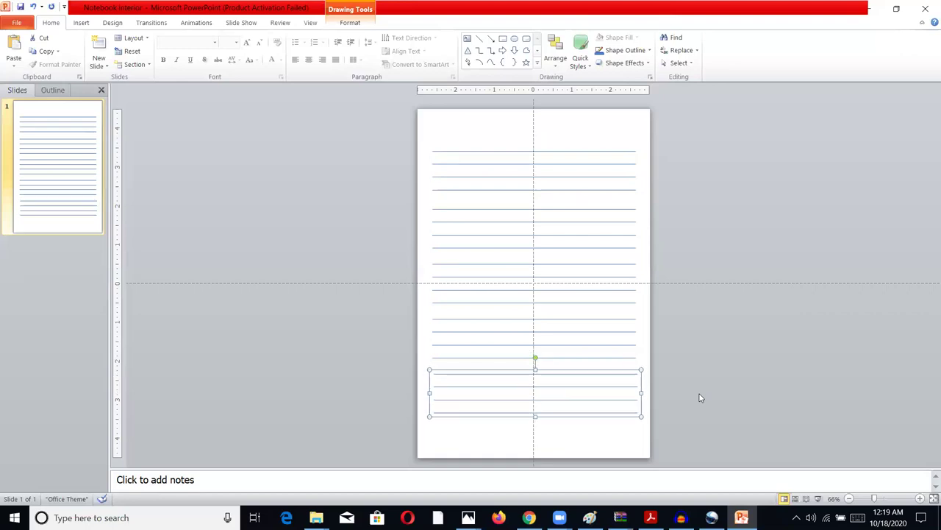
click(733, 359)
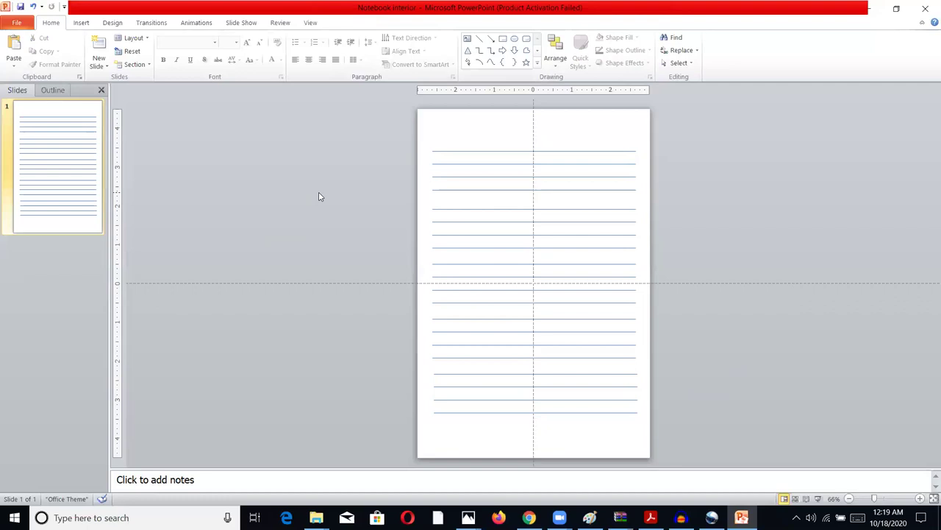
mouse_move(620, 515)
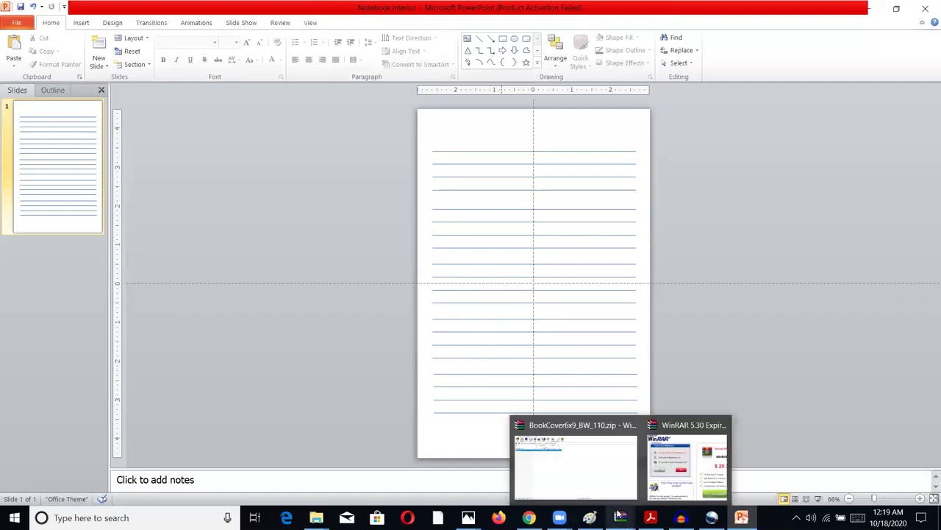
click(620, 516)
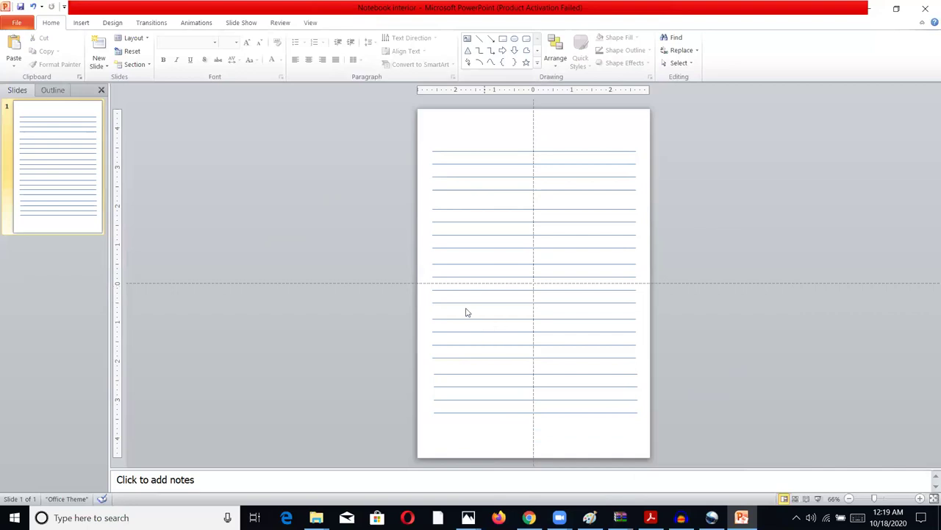
click(499, 410)
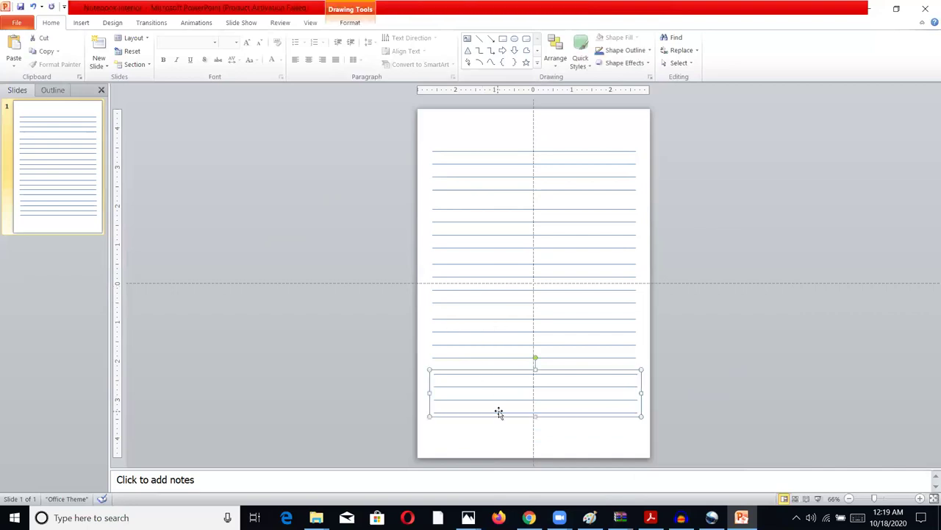
click(484, 437)
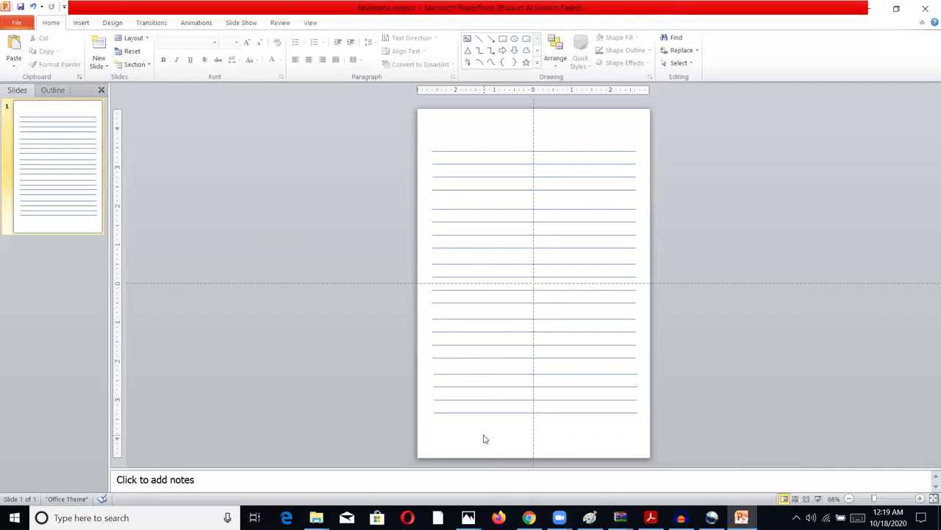
- Draw a horizontal line as wide as the others below the bottom group and nudge it up to match the line spacing
click(114, 24)
click(83, 23)
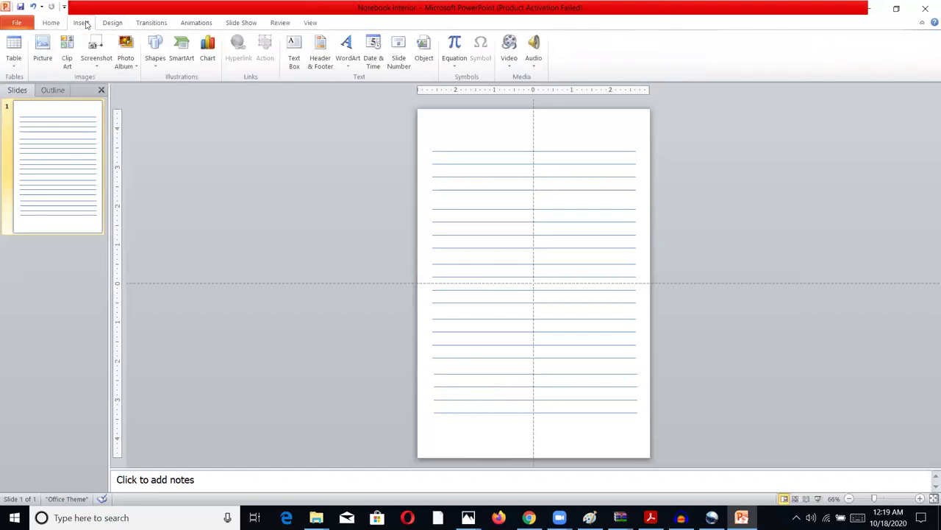
click(156, 66)
click(161, 87)
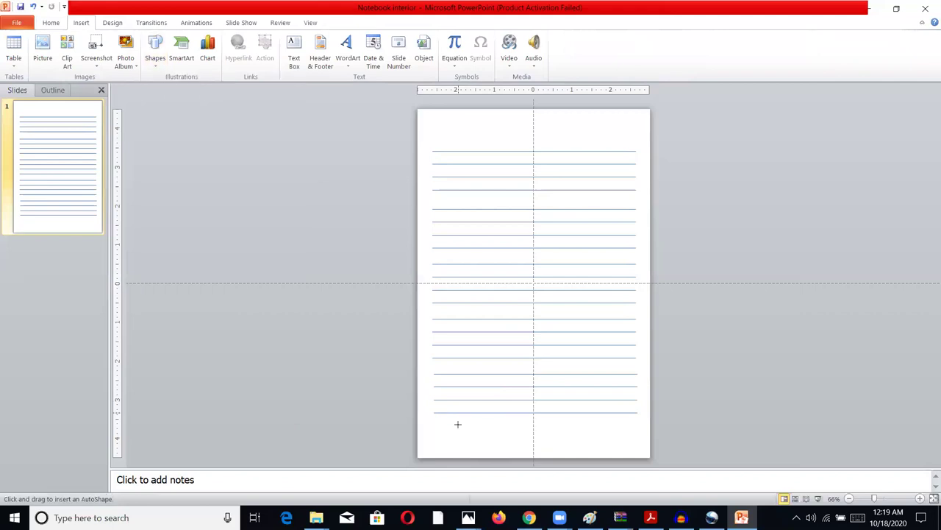
mouse_move(434, 431)
mouse_down()
mouse_move(477, 422)
mouse_move(605, 437)
mouse_move(637, 431)
mouse_up()
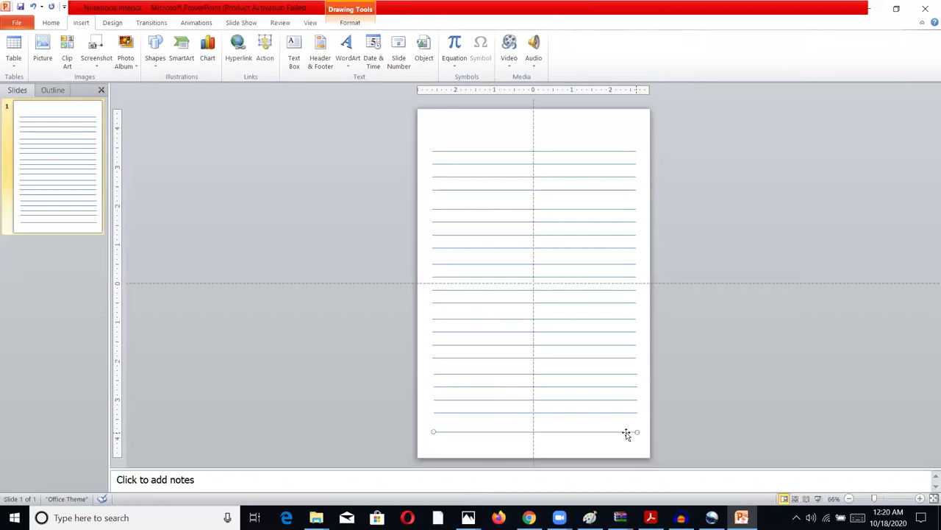
key(Up)
key(Up)
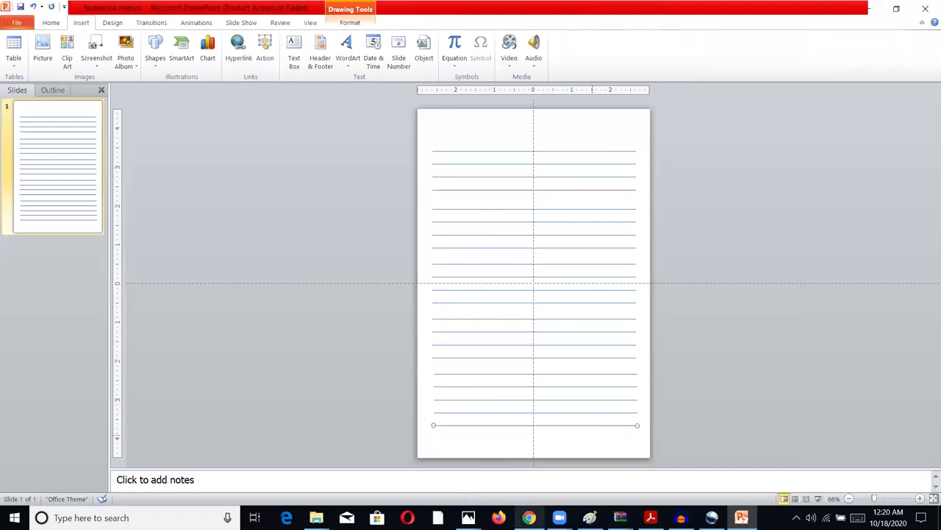
click(352, 339)
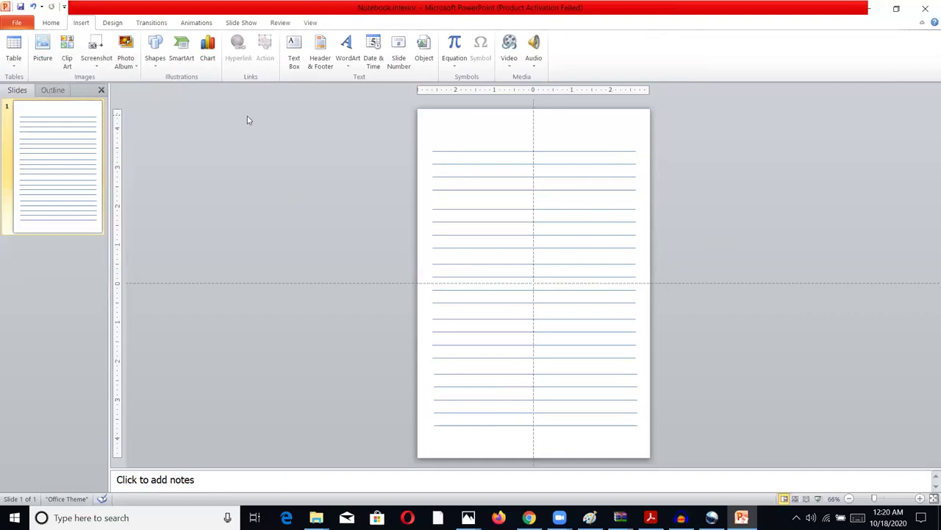
- Duplicate the lined page slide twice to make three identical slides
right_click(72, 177)
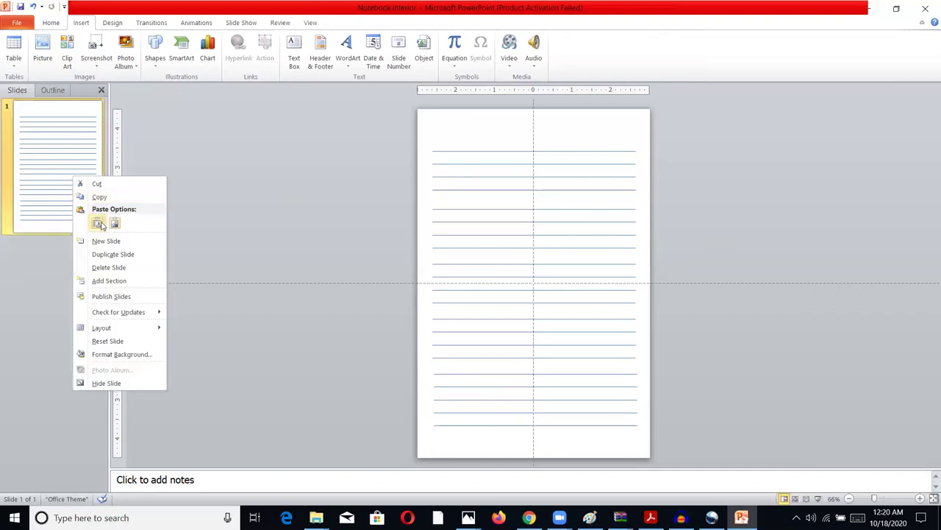
click(248, 123)
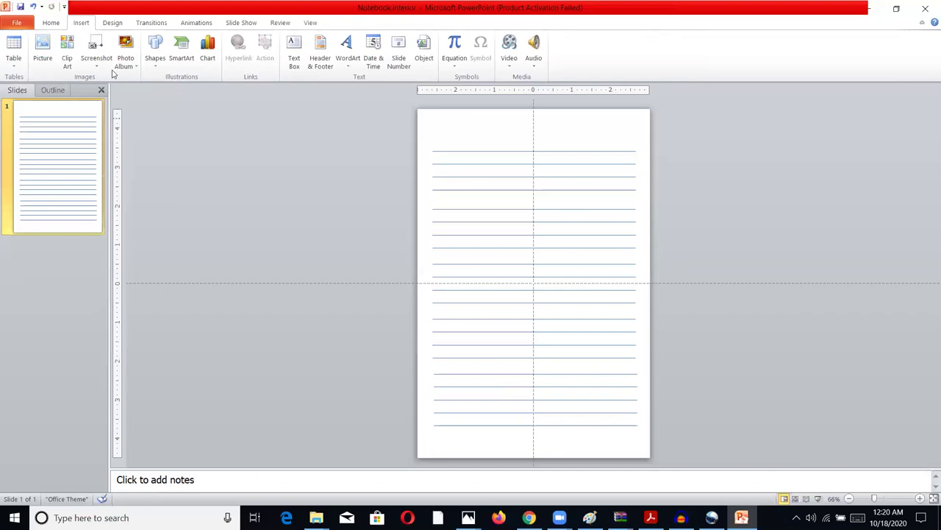
right_click(61, 143)
click(40, 181)
right_click(39, 182)
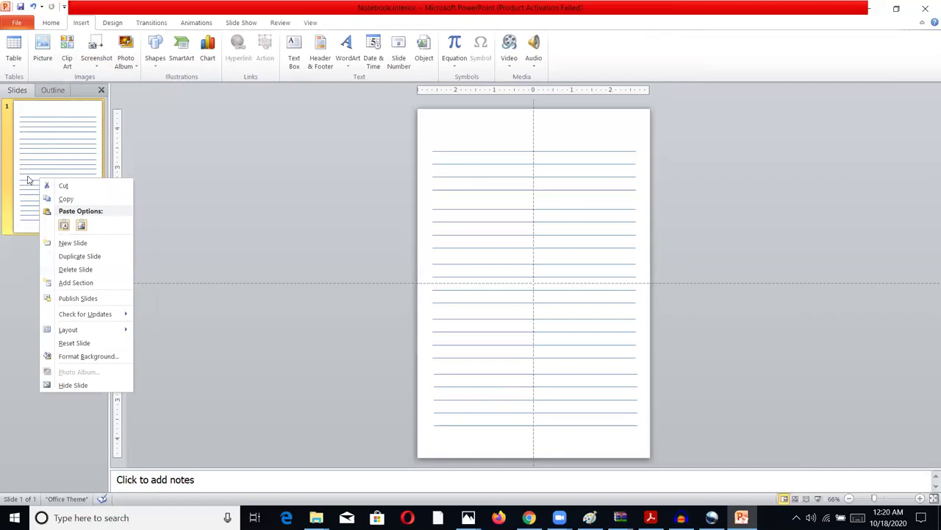
click(72, 256)
click(53, 209)
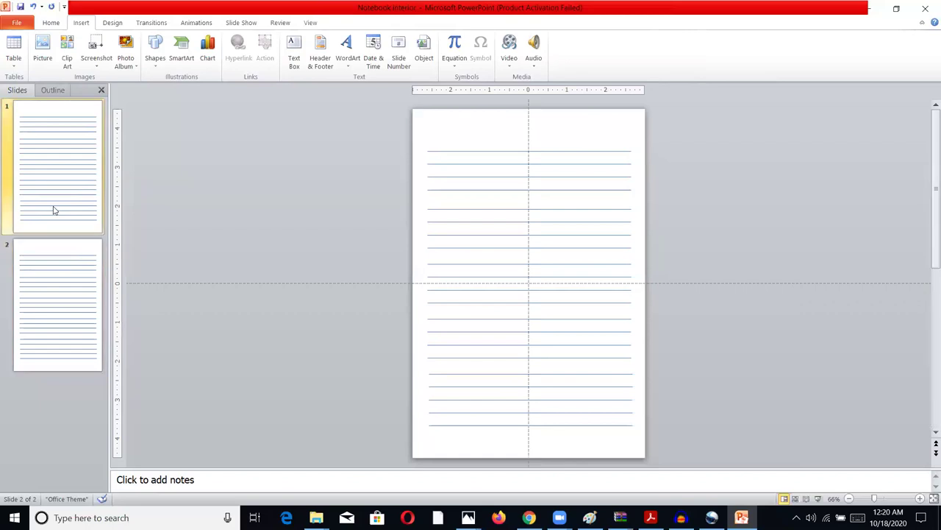
right_click(53, 209)
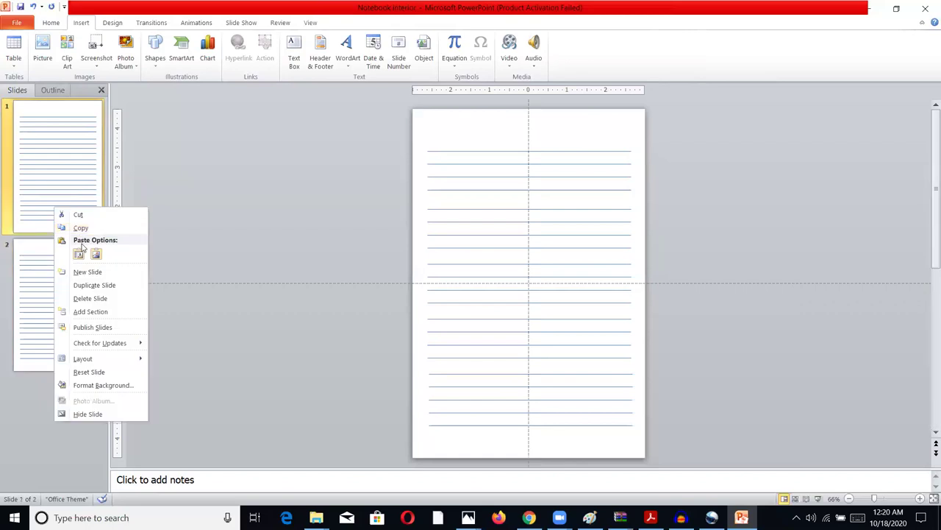
click(87, 281)
scroll(74, 221, down, 1)
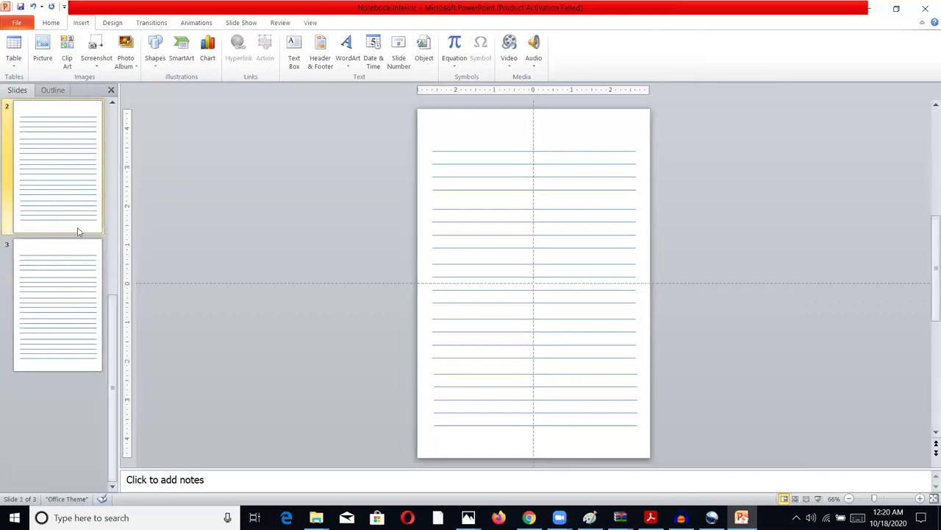
- Set the slide numbering to start from 100 in the page setup
click(111, 22)
click(15, 63)
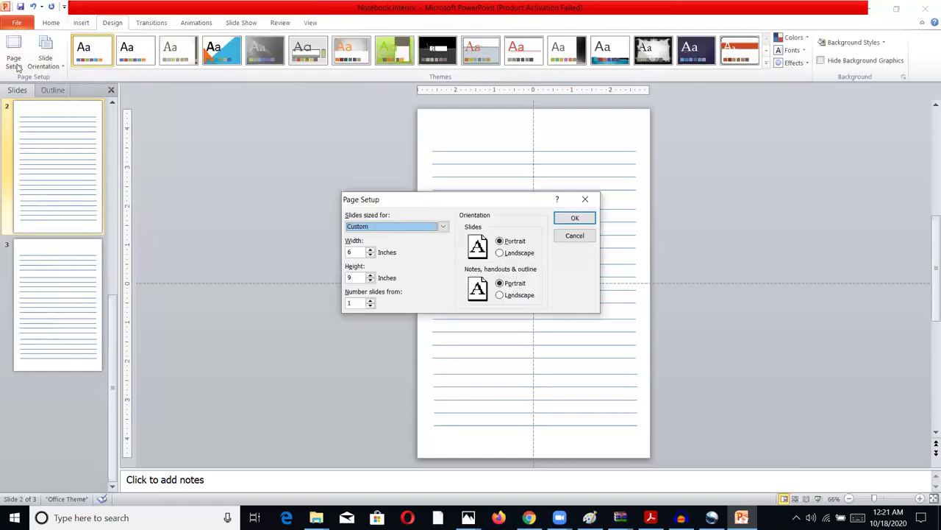
click(358, 302)
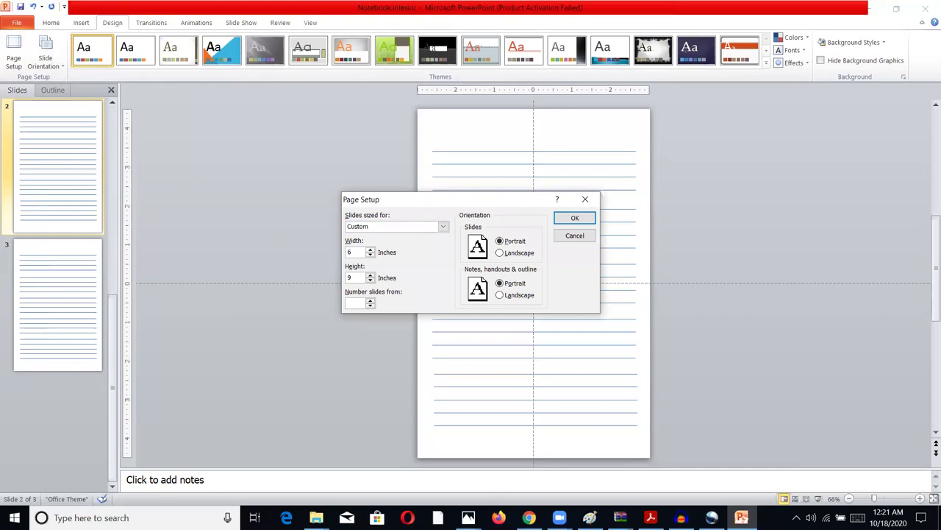
text(00)
click(574, 218)
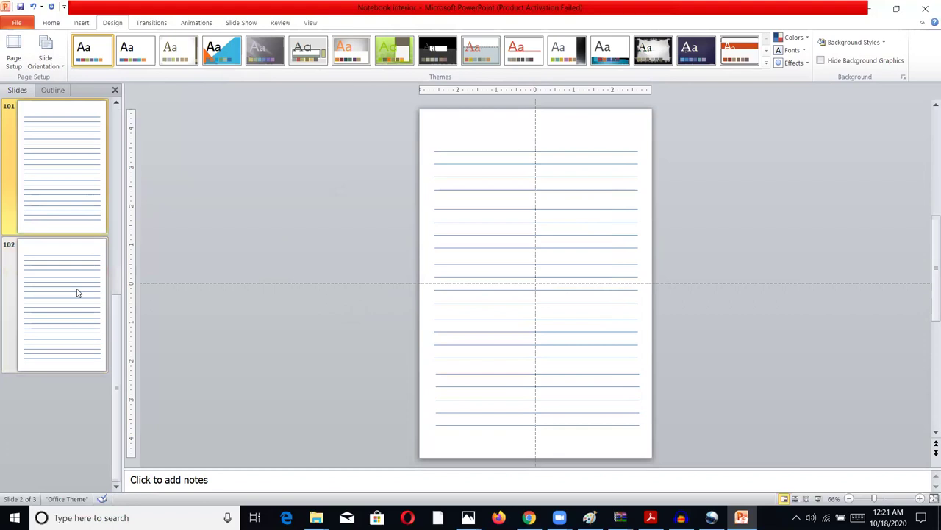
- Delete the duplicated slides so that only the first lined page remains
click(77, 299)
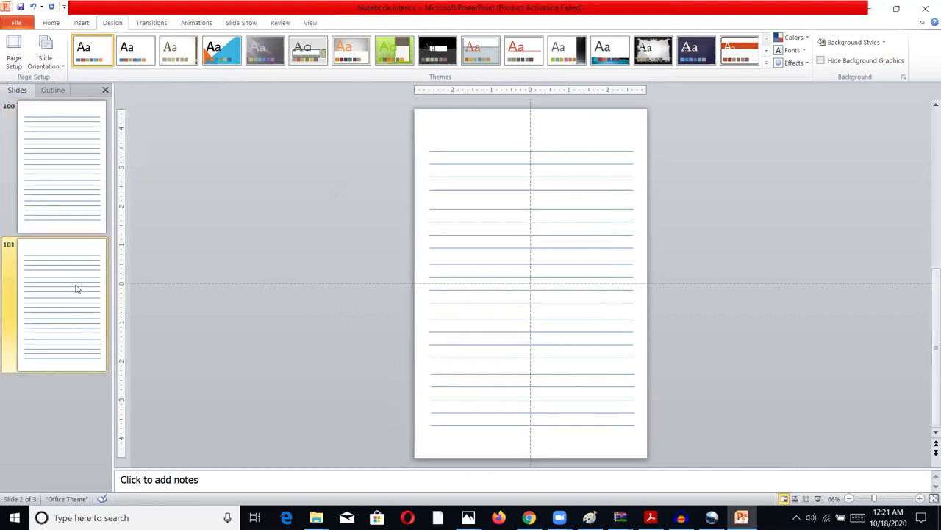
key(Delete)
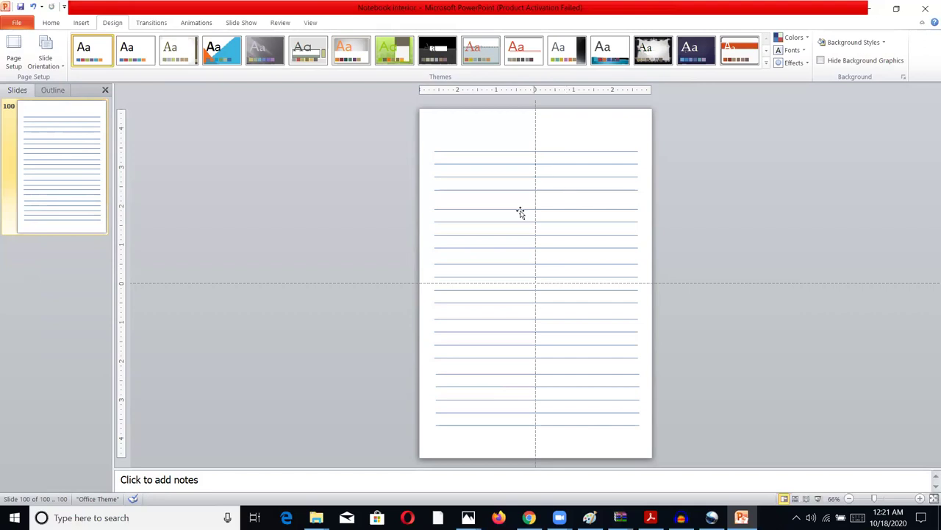
- Undo the last slide deletions to restore the two duplicated lined pages
right_click(50, 142)
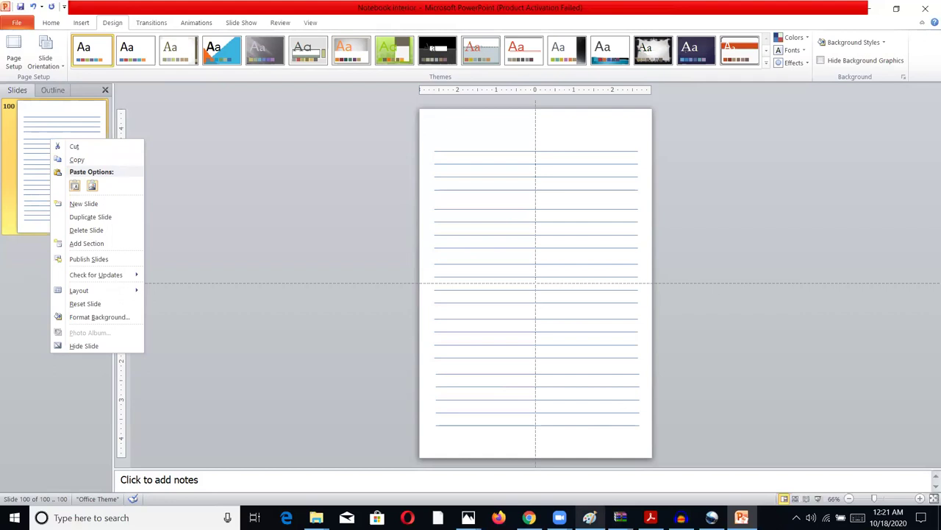
key(Escape)
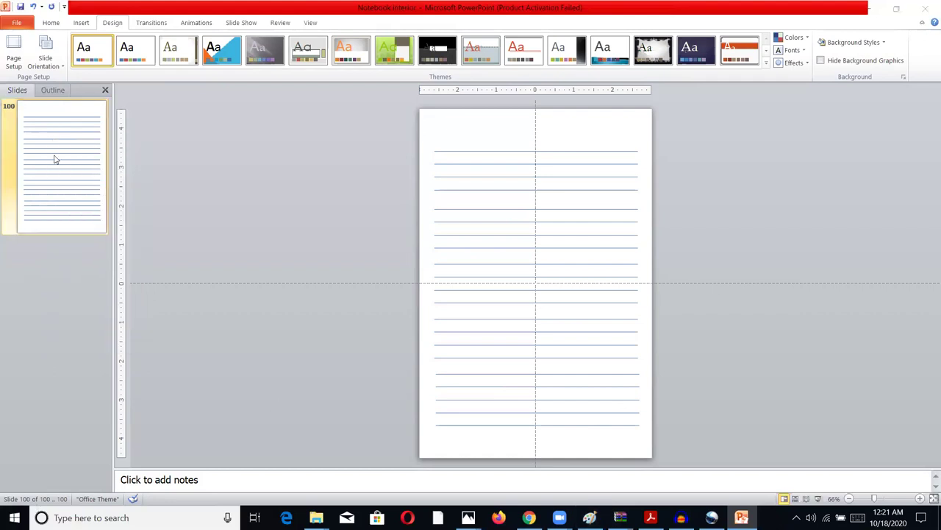
click(57, 133)
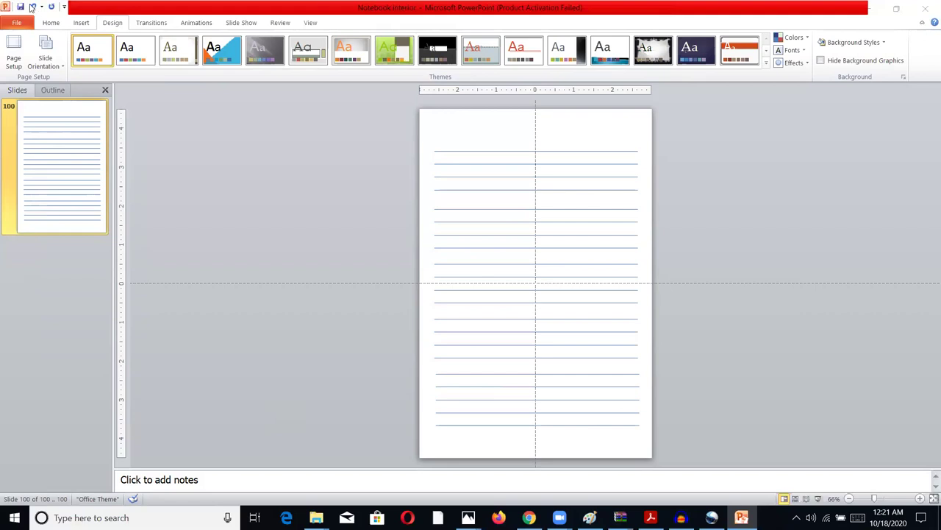
click(32, 6)
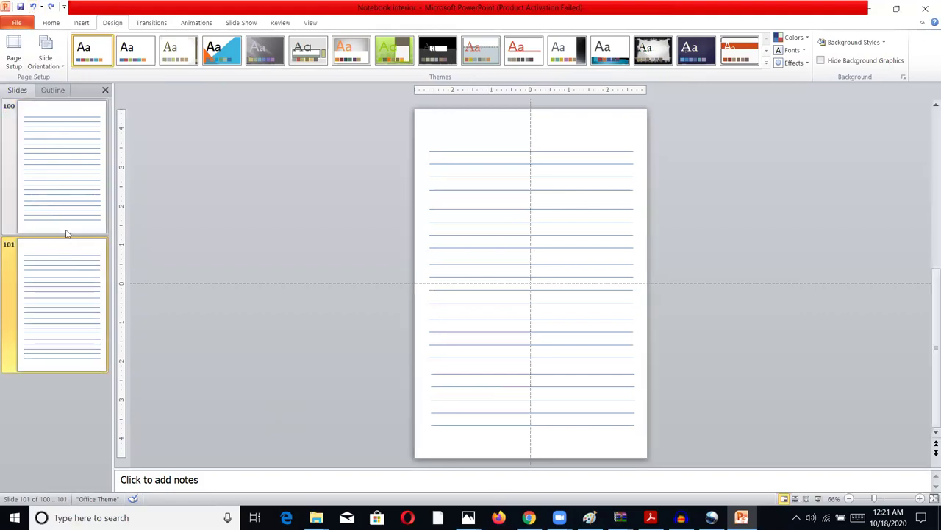
click(65, 181)
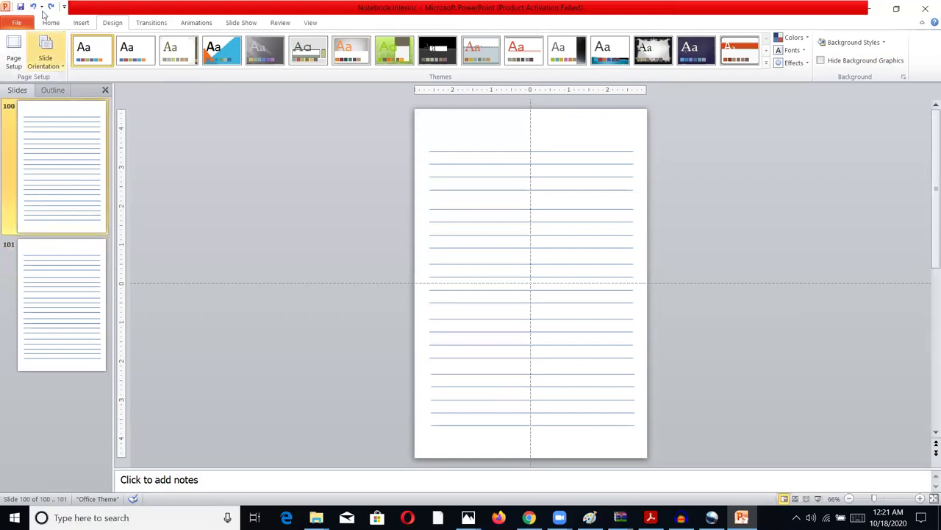
click(35, 8)
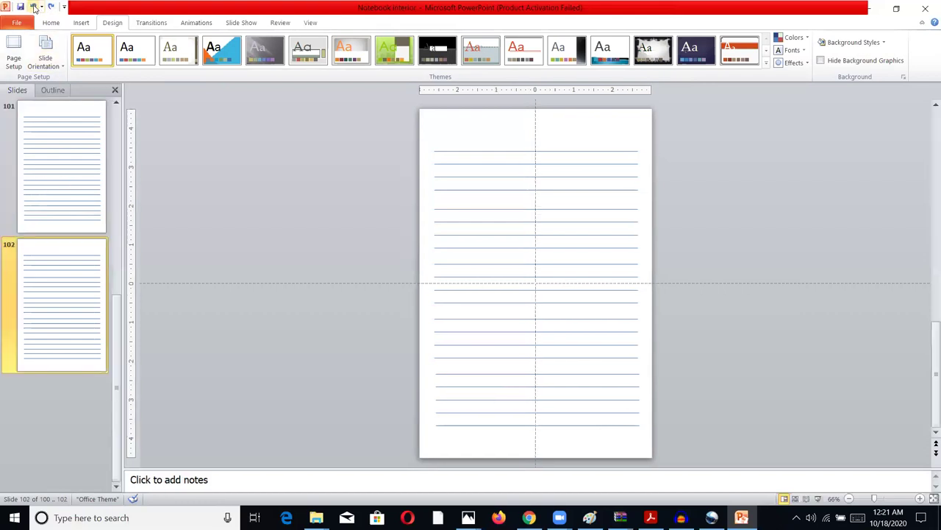
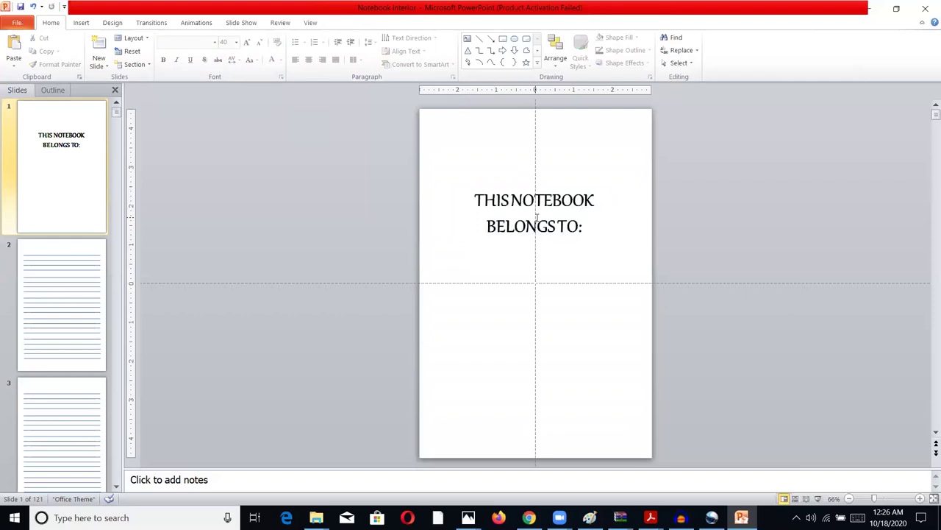
- Widen the "THIS NOTEBOOK BELONGS TO:" text box on both sides to centre the heading on the first slide
drag(442, 212, 441, 211)
drag(620, 211, 636, 211)
click(371, 172)
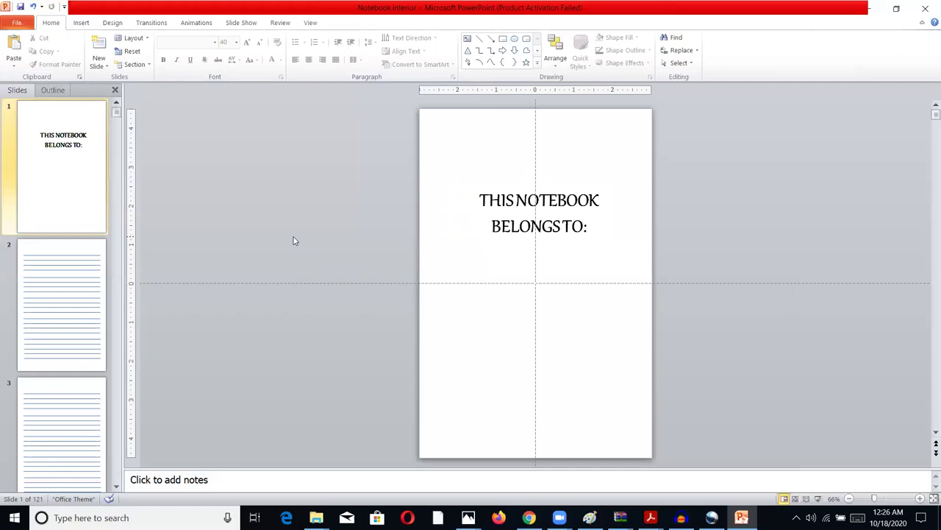
click(499, 234)
click(363, 220)
- Draw a horizontal line slightly wider than the heading below "BELONGS TO:" on the first slide and shift it up a little
click(112, 23)
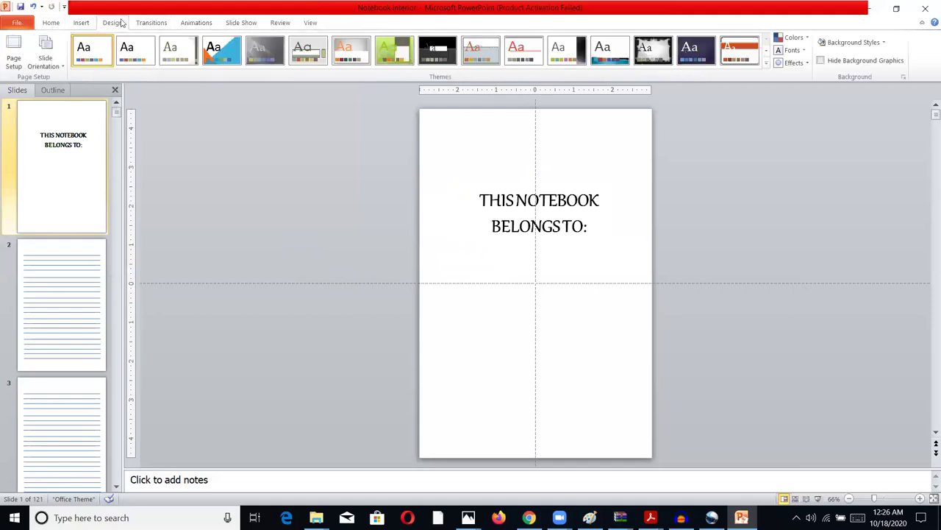
click(152, 23)
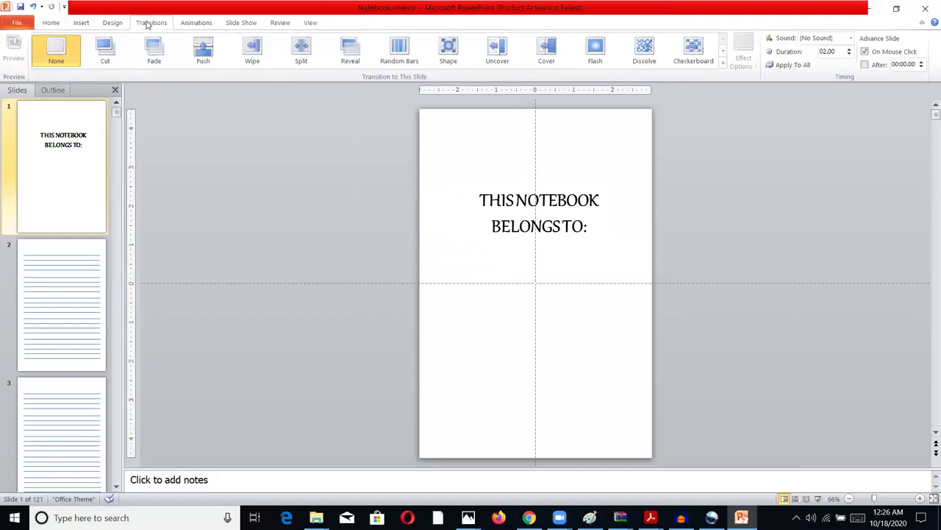
click(79, 24)
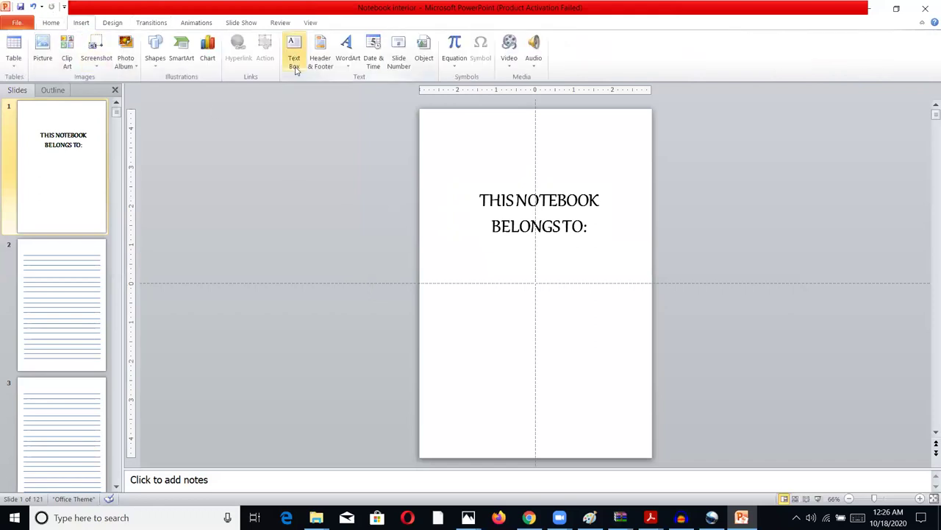
click(155, 55)
click(162, 88)
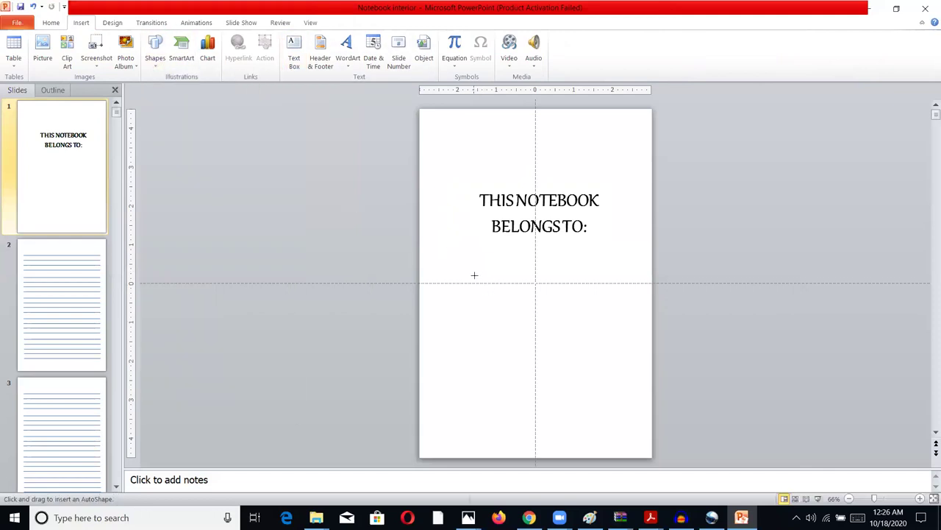
drag(523, 273, 607, 278)
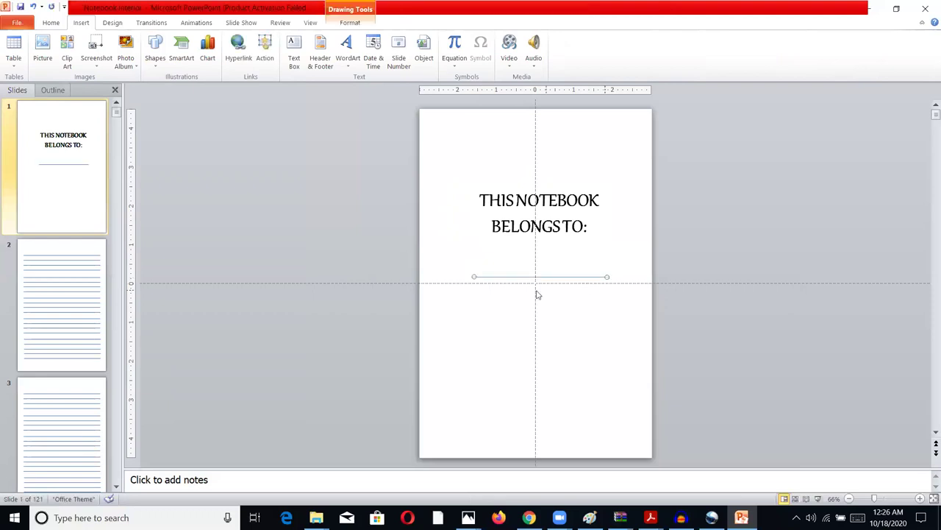
drag(506, 279, 509, 273)
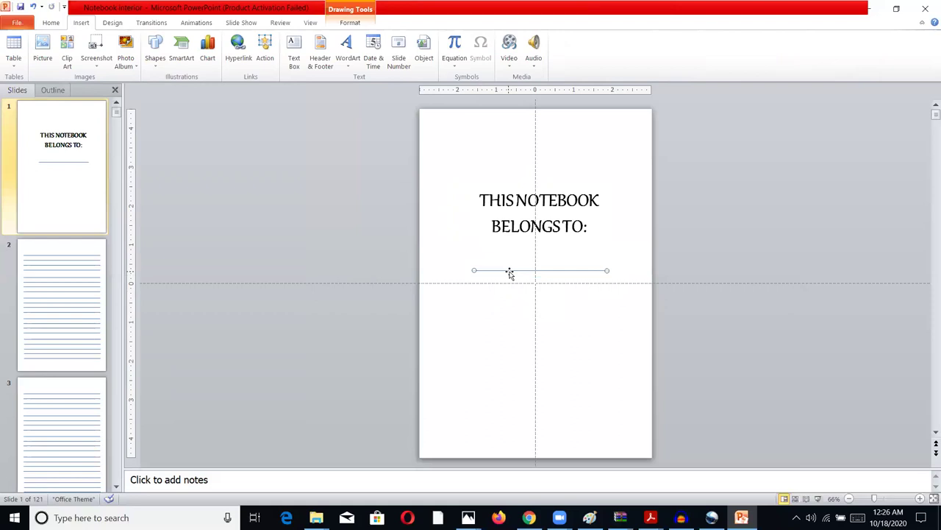
- Centre the line under the heading and place a duplicate of it a short distance below, aligned with the first
drag(555, 268, 549, 266)
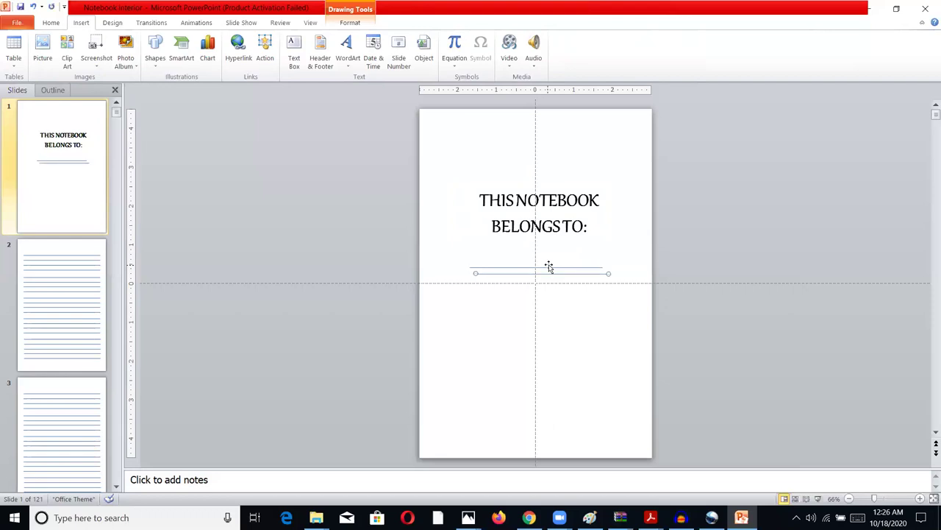
mouse_move(568, 279)
mouse_down()
mouse_move(556, 287)
mouse_move(573, 288)
mouse_up()
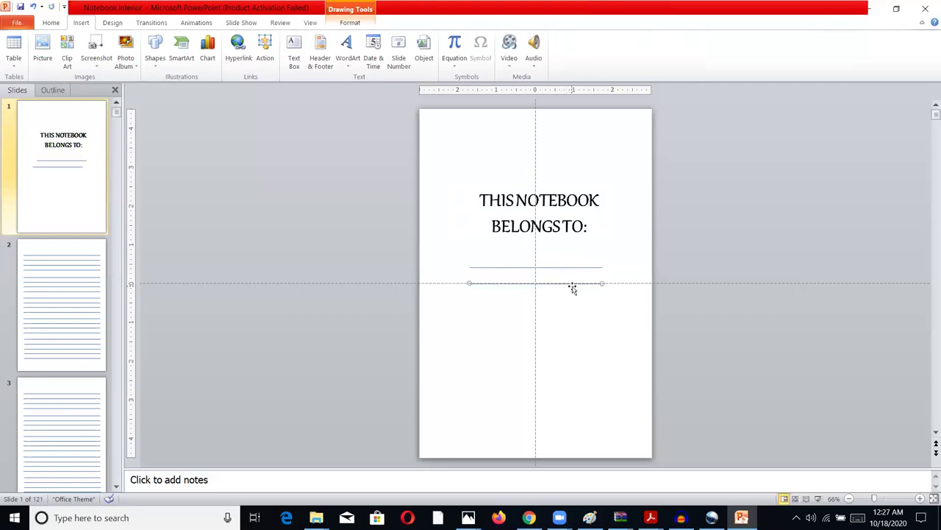
click(490, 252)
scroll(581, 290, down, 1)
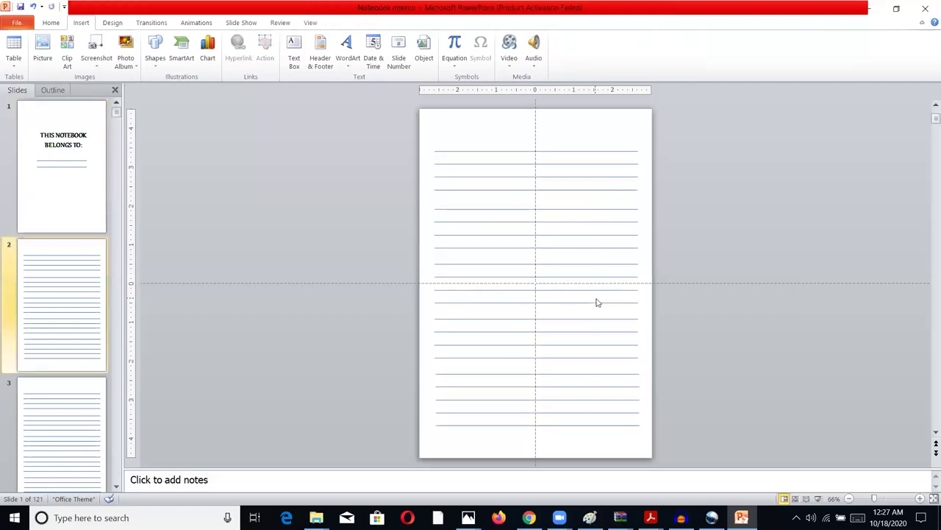
scroll(565, 309, up, 1)
click(20, 192)
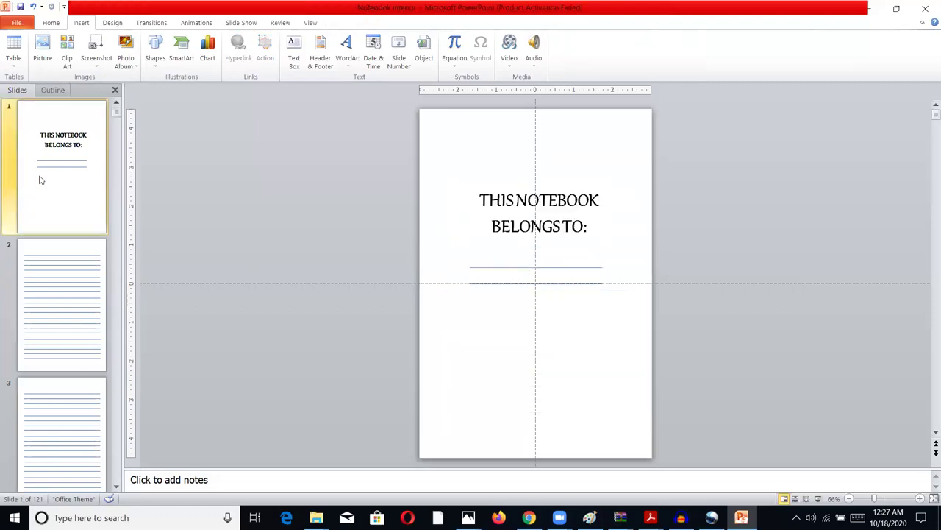
- Save the presentation to the Desktop as a PDF named Notebook interior with Standard publishing quality
click(18, 23)
click(31, 56)
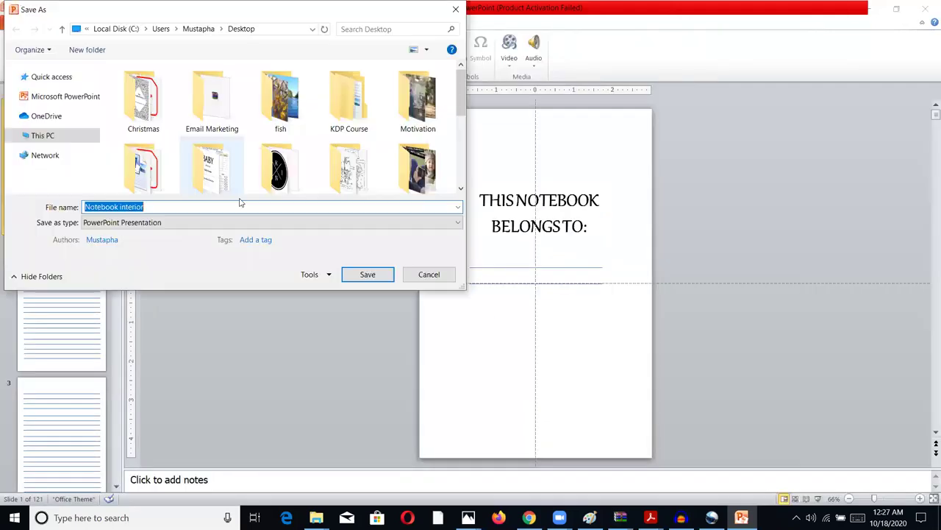
click(196, 222)
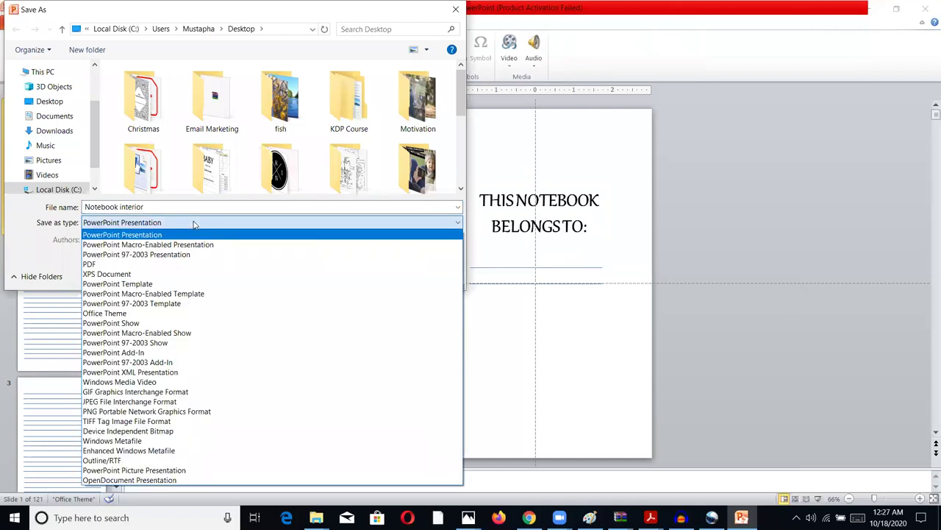
click(158, 264)
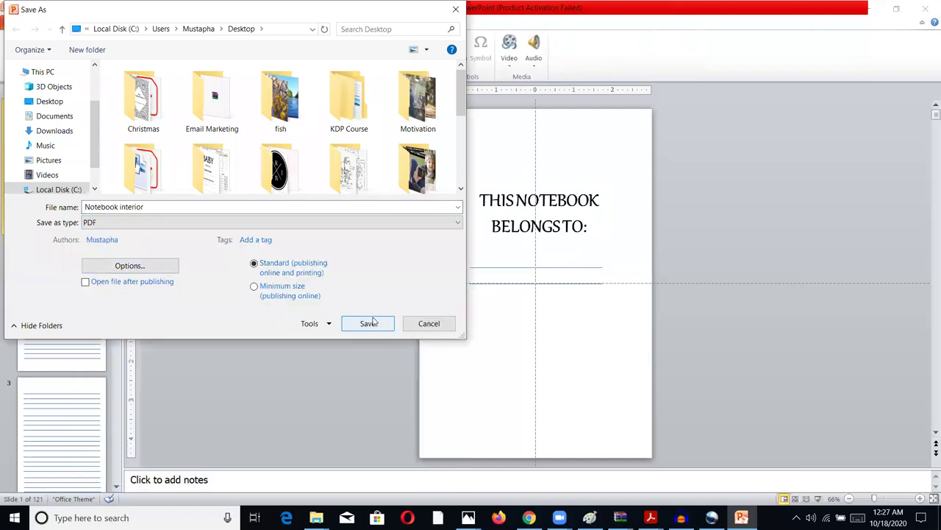
click(368, 324)
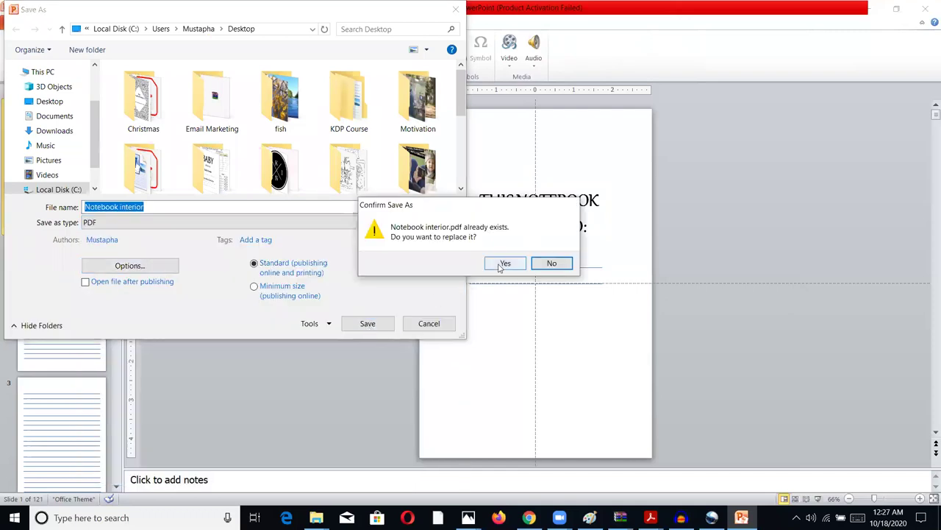
- Close all open tabs in Adobe Acrobat Reader, and confirm replacing the existing Notebook interior.pdf in PowerPoint
right_click(650, 517)
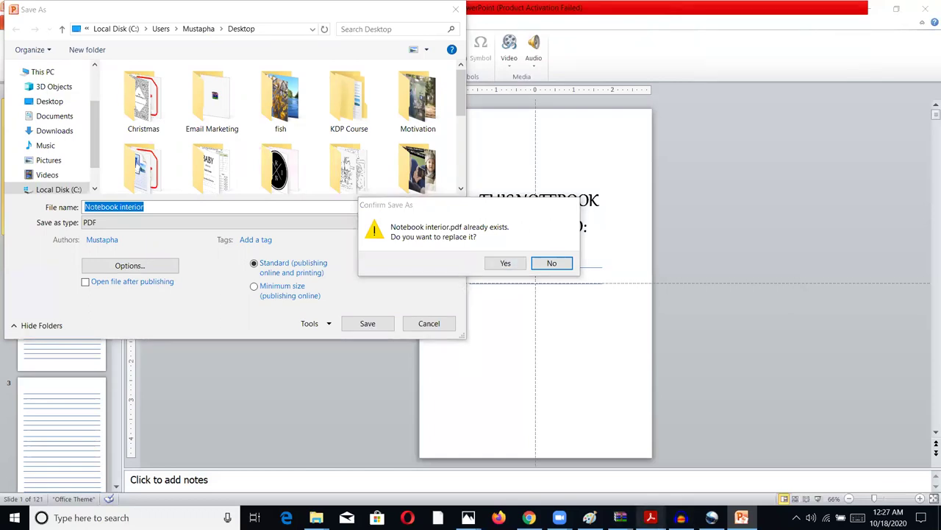
click(641, 491)
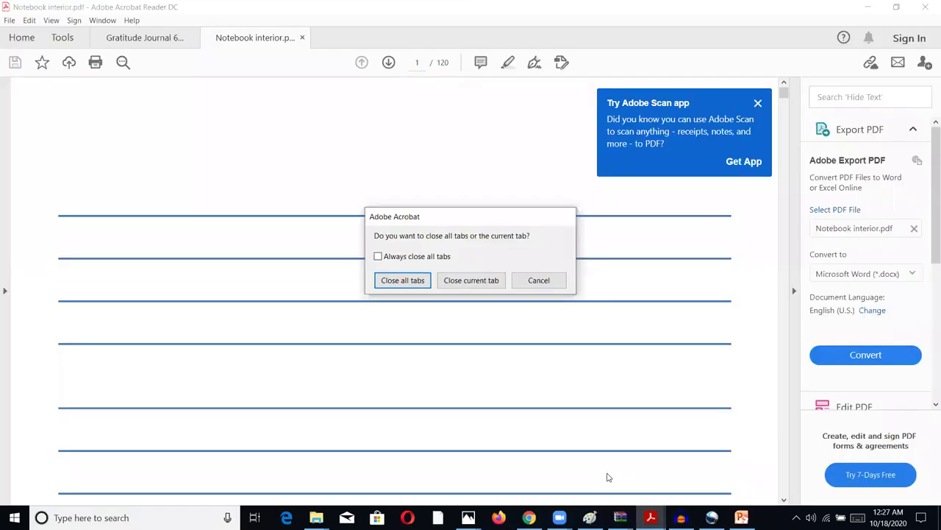
click(420, 282)
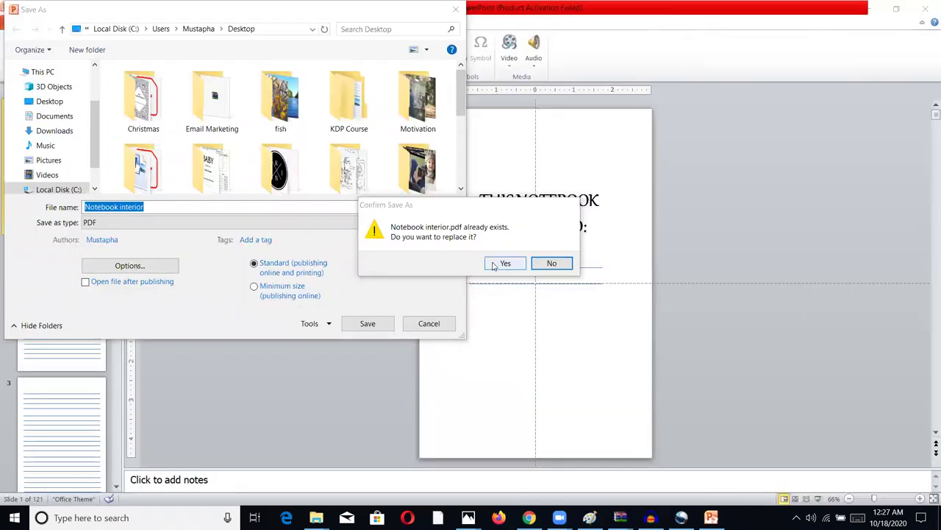
click(503, 264)
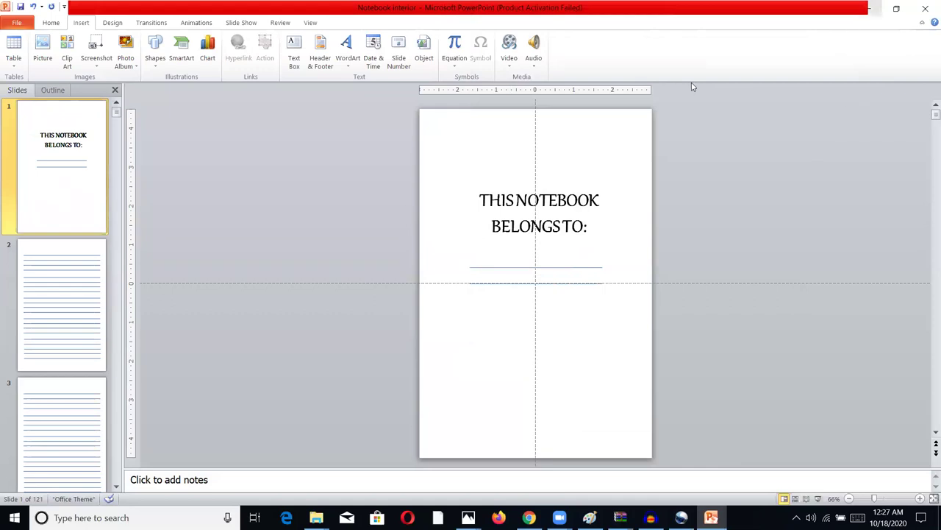
- Open the exported Notebook interior PDF from the desktop, examine its title page and last lined pages, and return to the PowerPoint presentation
click(863, 11)
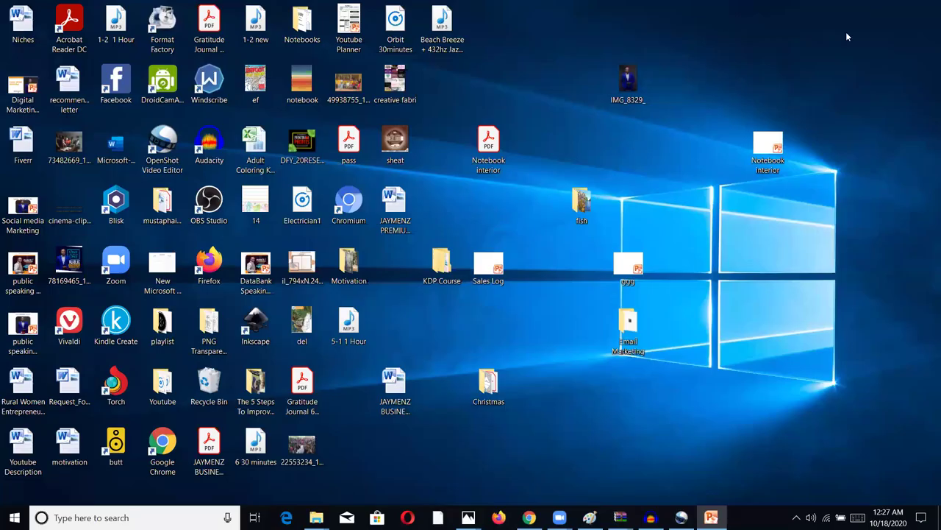
double_click(496, 148)
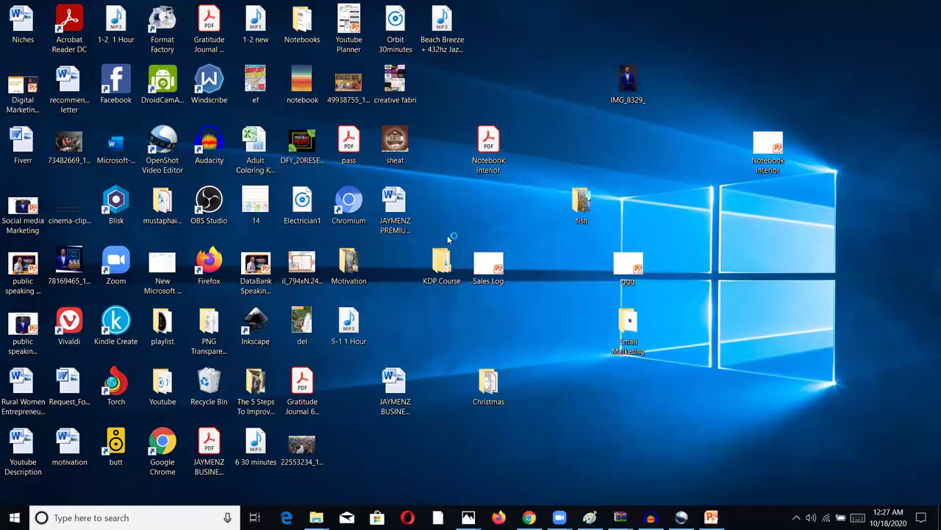
scroll(605, 248, down, 2)
scroll(605, 248, down, 3)
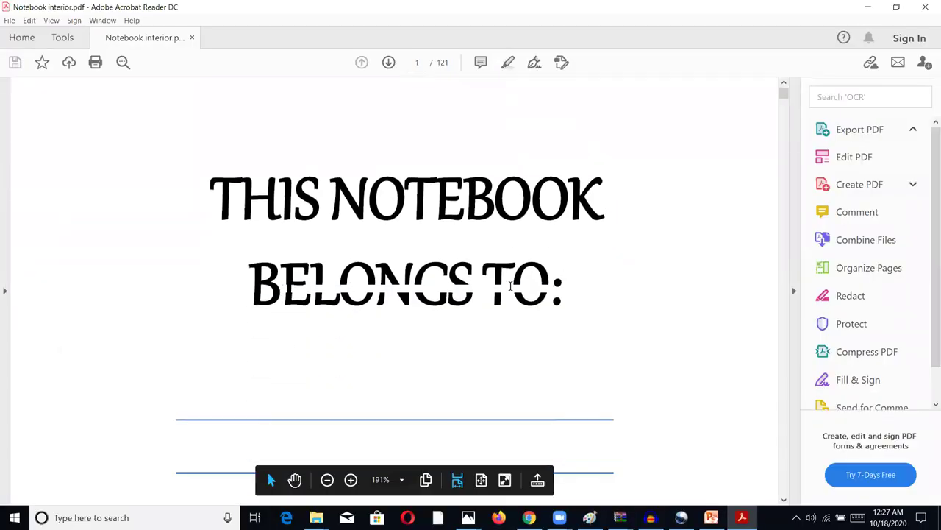
scroll(368, 276, down, 2)
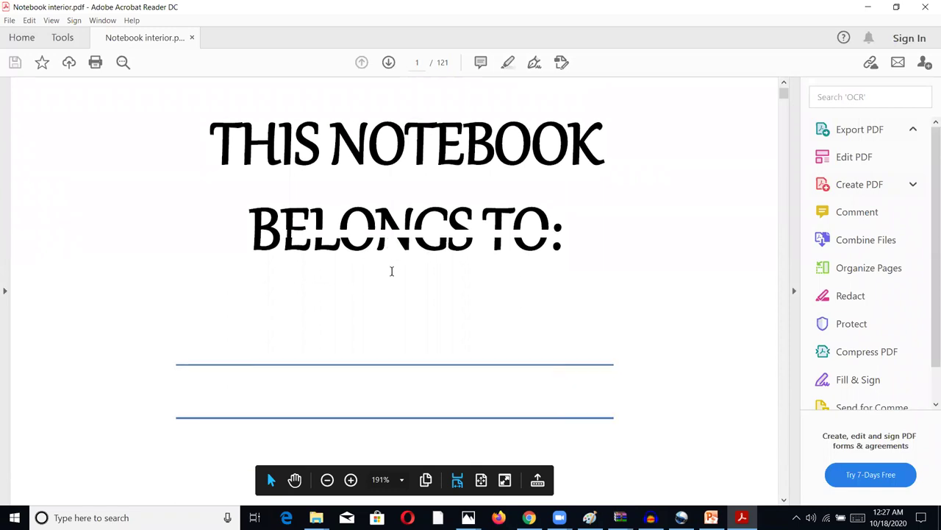
scroll(389, 276, down, 2)
scroll(391, 282, down, 5)
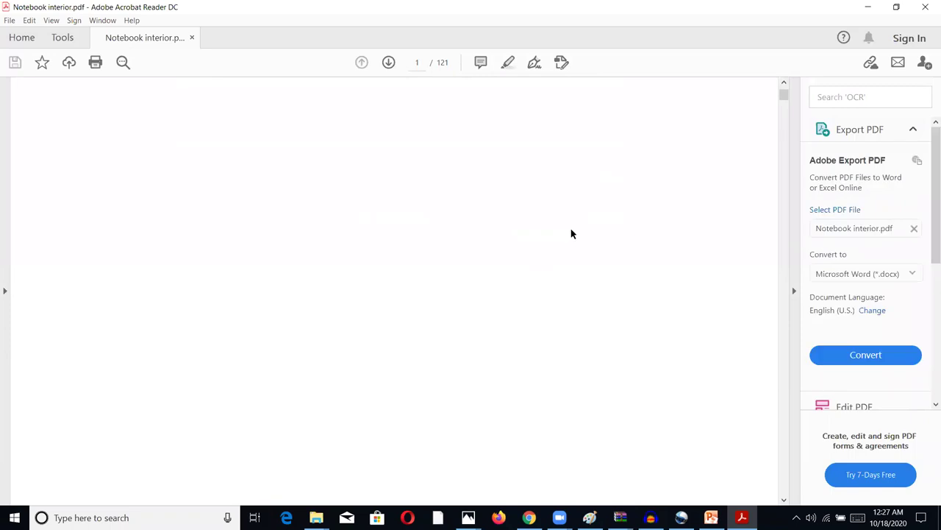
drag(784, 103, 785, 489)
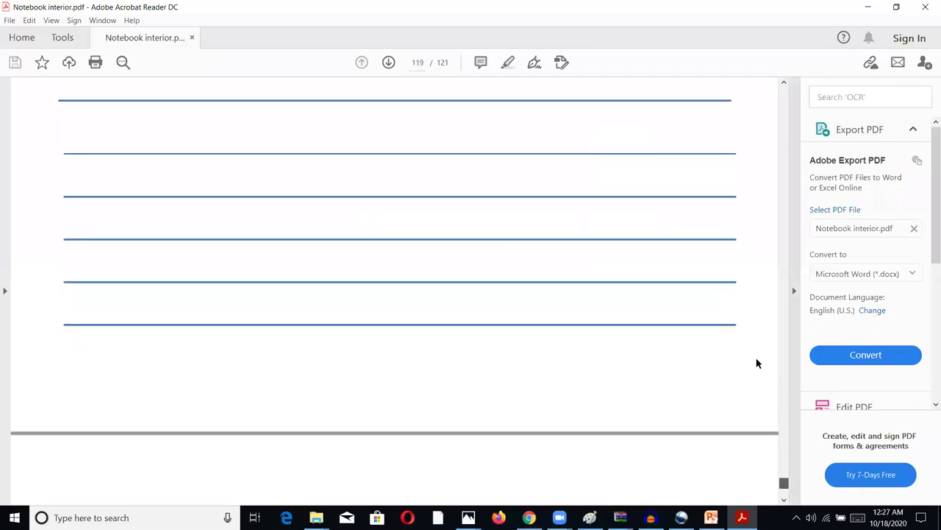
key(alt+F4)
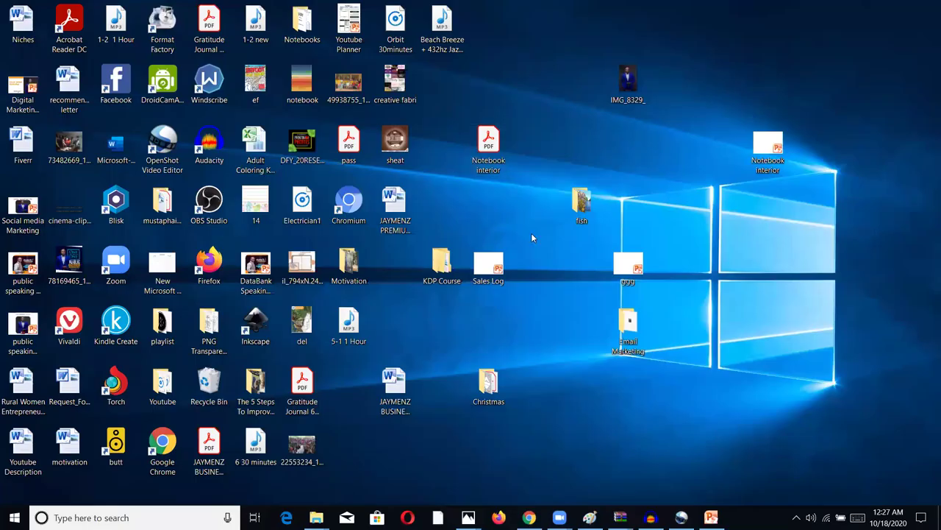
key(alt+Tab)
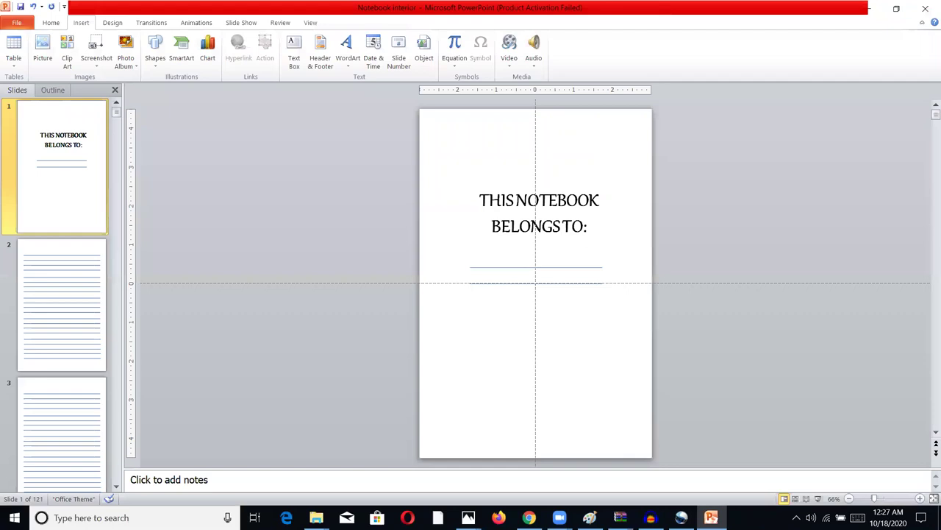
click(177, 193)
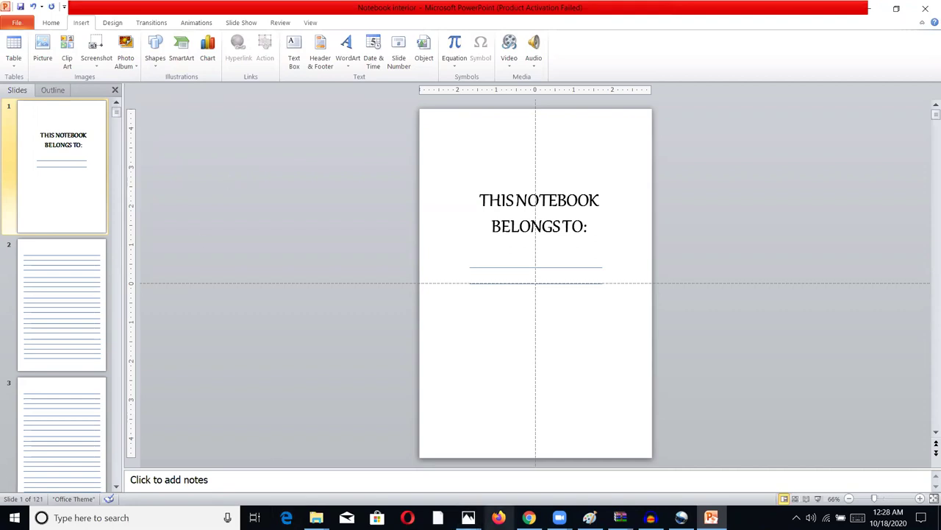
- Switch to Canva in Chrome, reload its home page and look over the existing designs
click(529, 517)
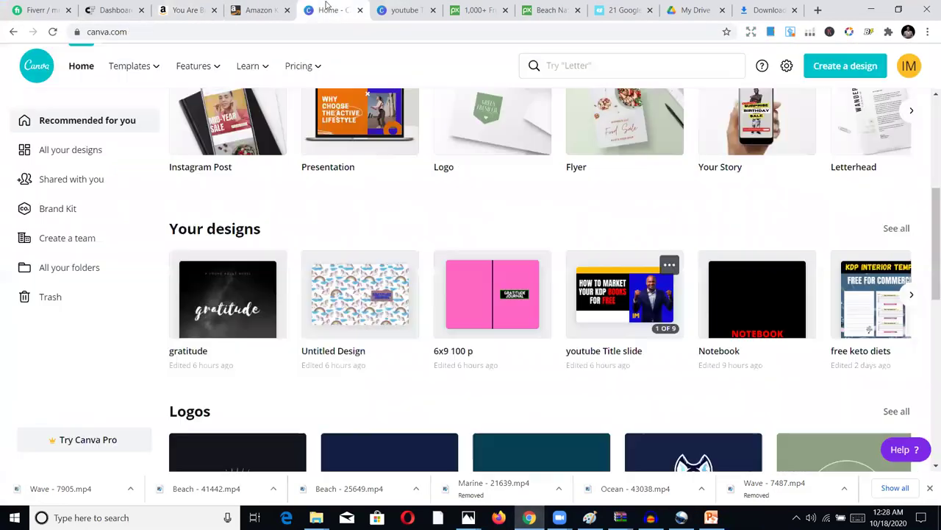
click(329, 9)
click(339, 33)
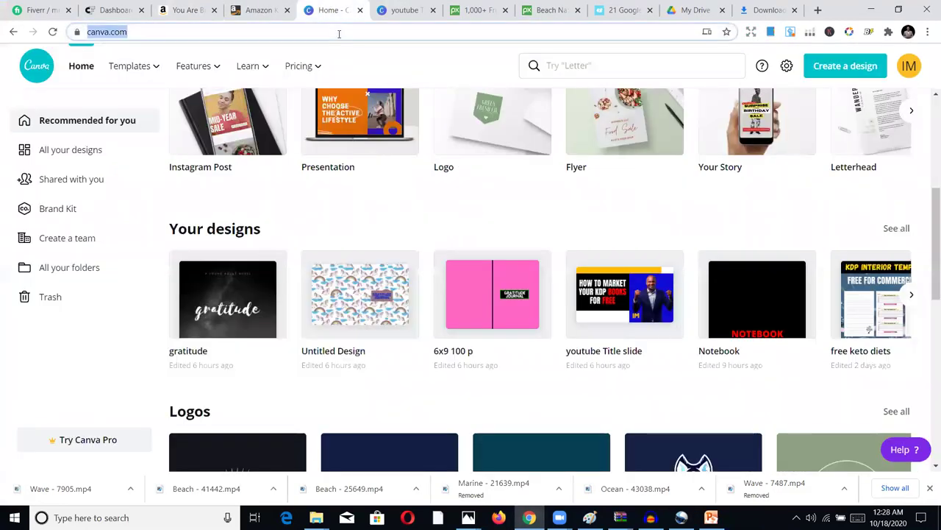
key(Return)
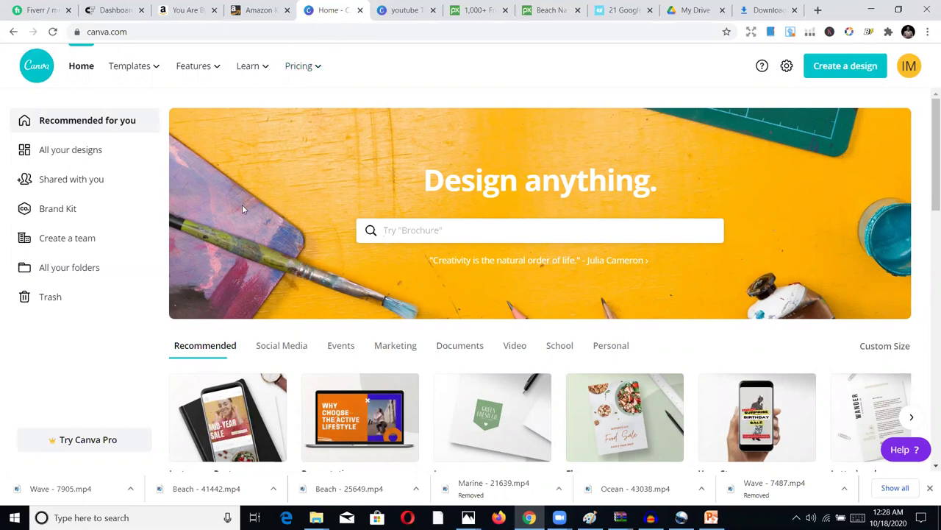
scroll(369, 266, down, 1)
scroll(369, 266, down, 4)
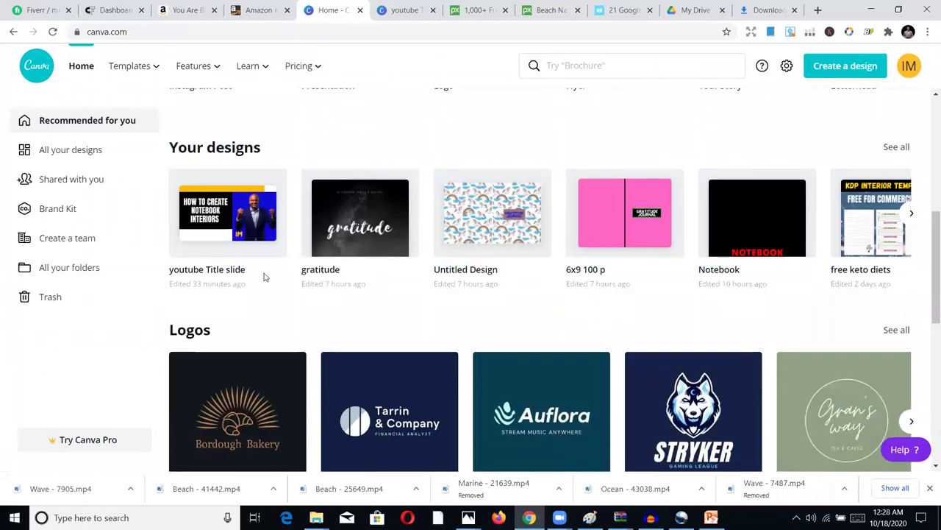
scroll(396, 294, up, 1)
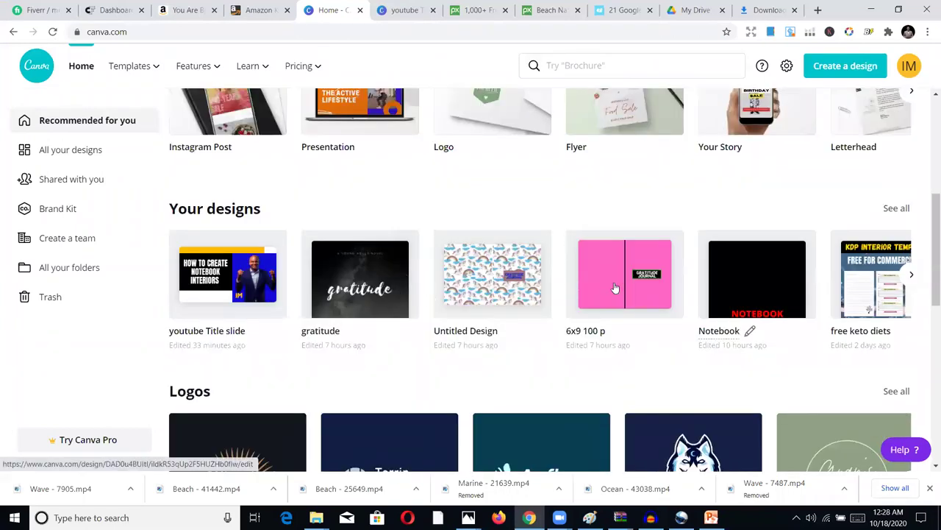
scroll(515, 287, up, 4)
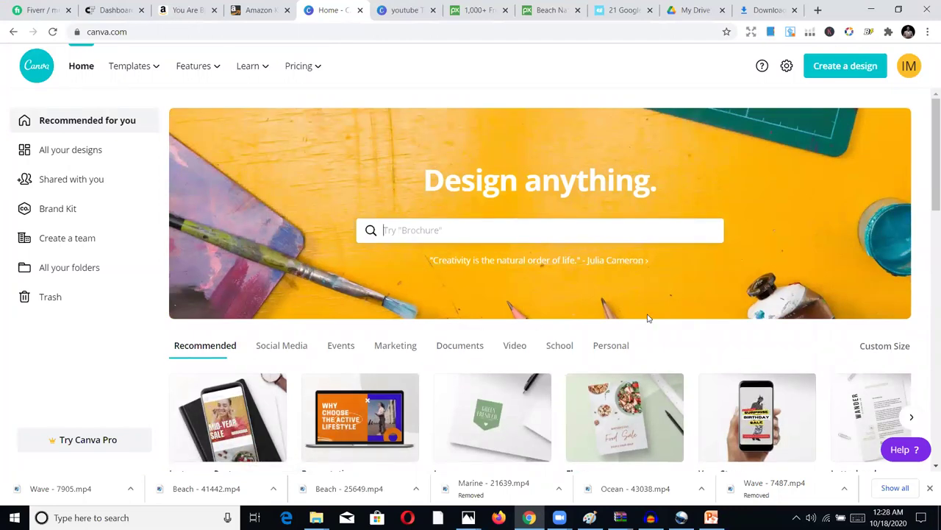
- Set the measurement unit for a custom-size design to inches
scroll(588, 322, down, 1)
scroll(648, 318, down, 1)
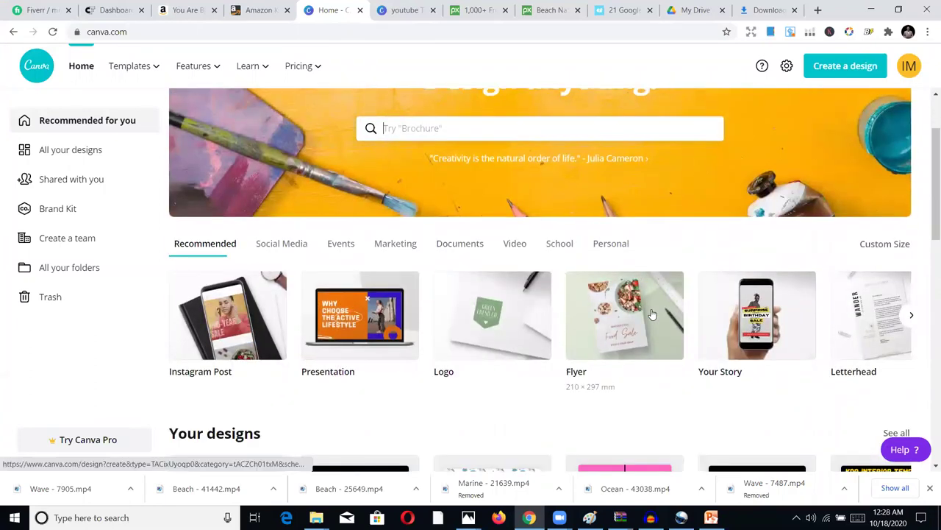
click(883, 245)
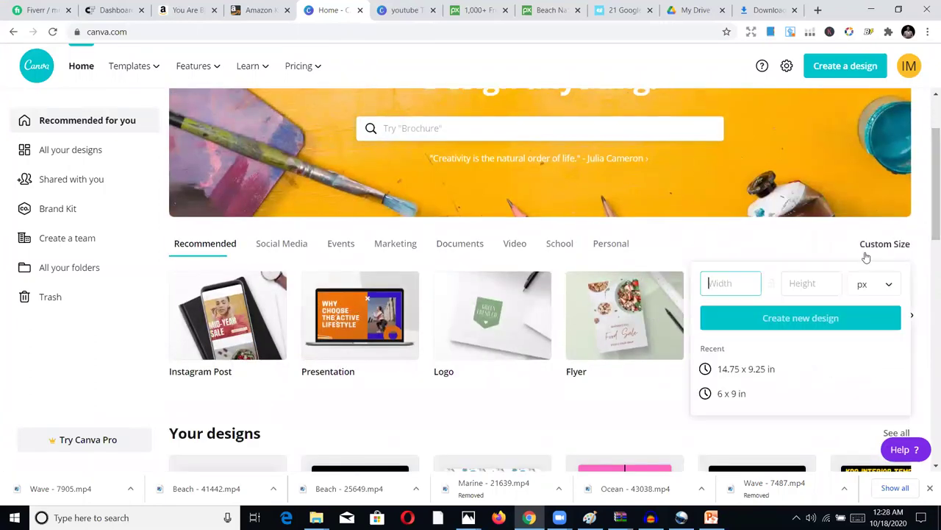
click(888, 284)
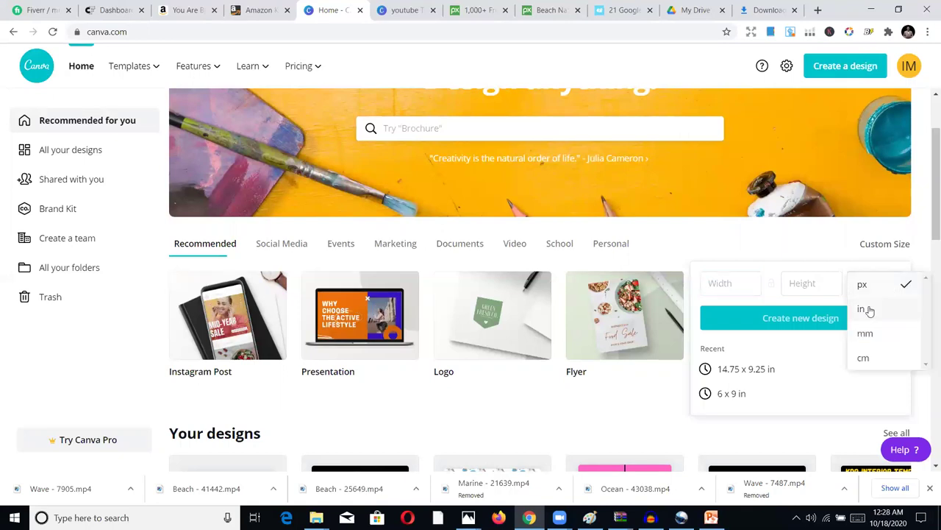
click(867, 310)
click(733, 287)
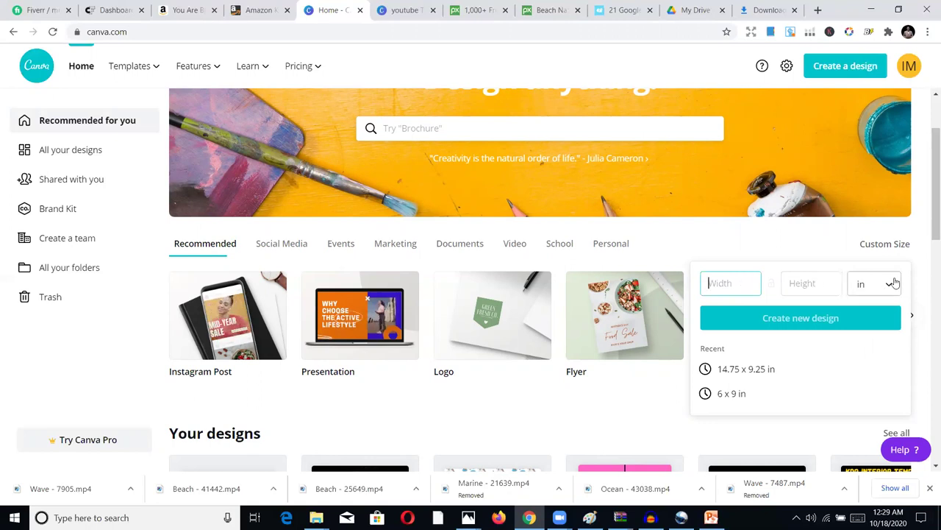
click(28, 343)
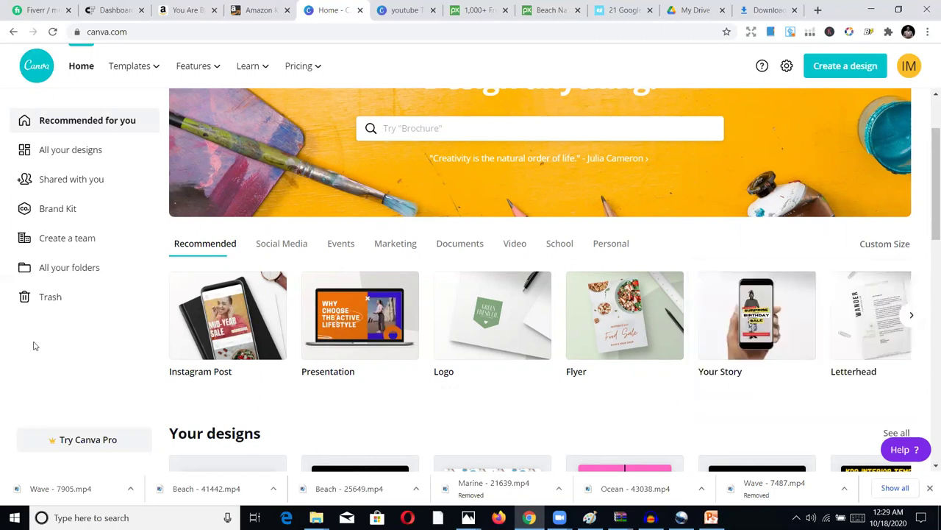
- Create a new blank design with a custom width of 6 in and height of 9 in
click(888, 245)
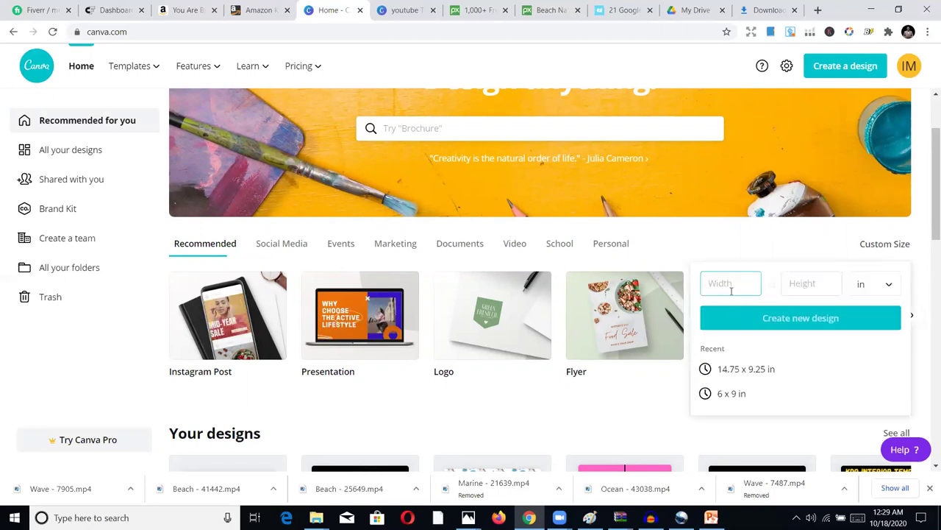
text(6)
click(794, 282)
text(9)
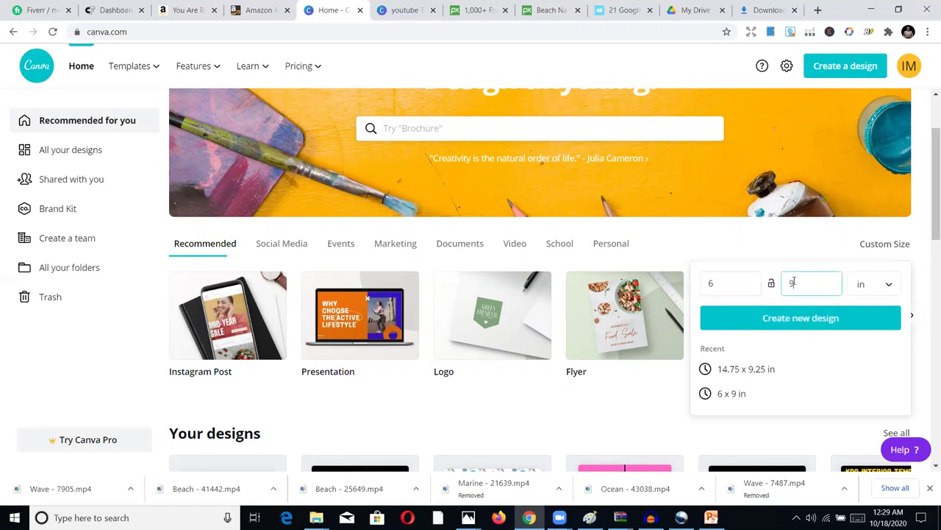
click(833, 328)
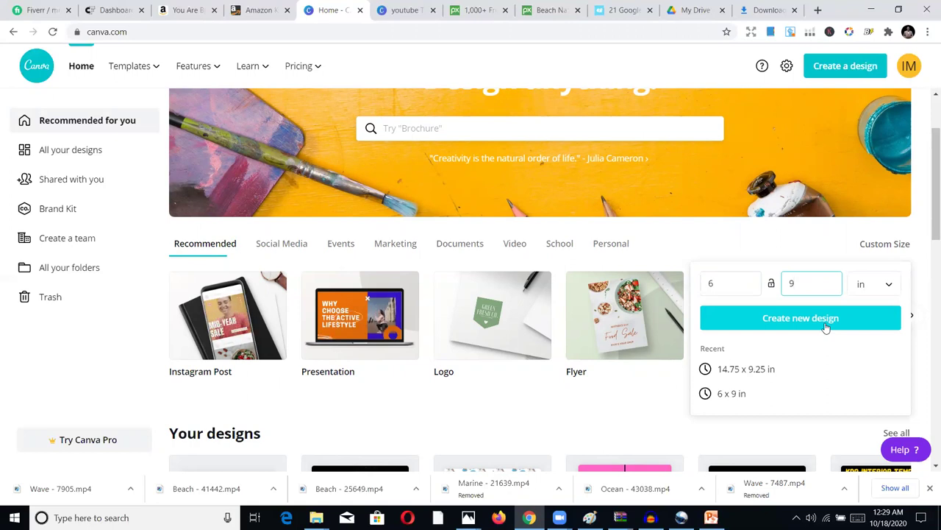
click(824, 326)
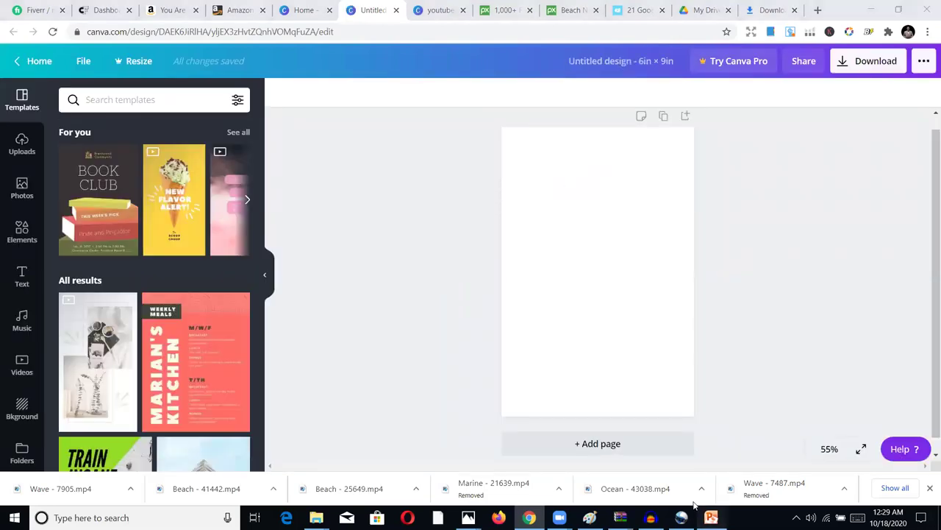
key(alt+Tab)
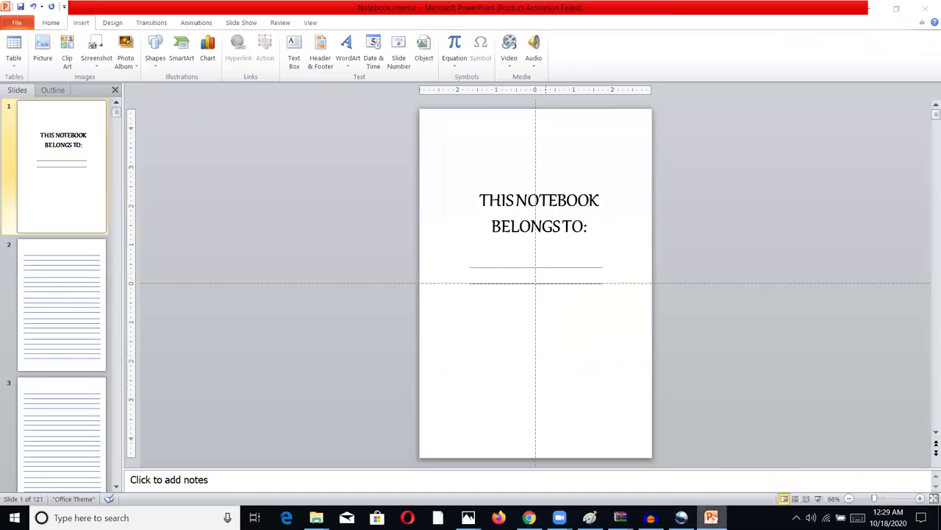
key(alt+Tab)
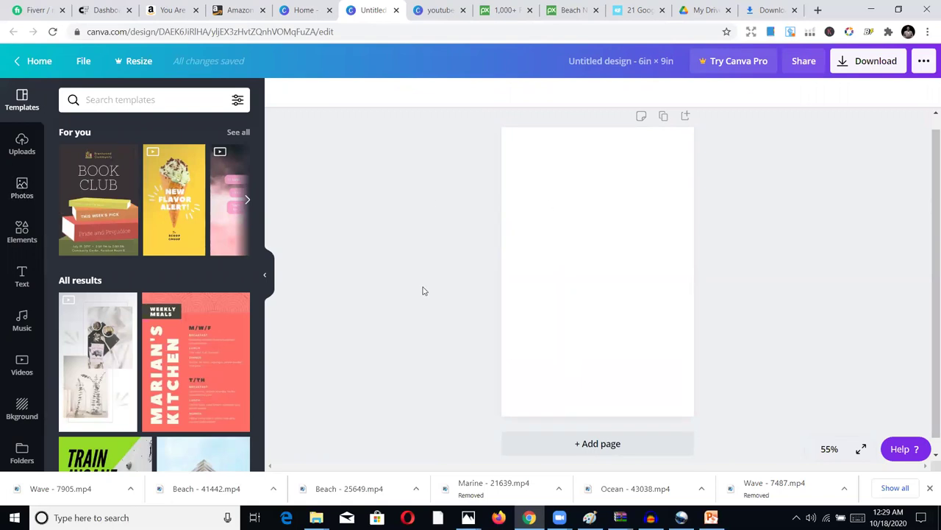
- Add a plain straight line to the page and stretch it almost across the page width, leaving a small margin at each end
click(14, 243)
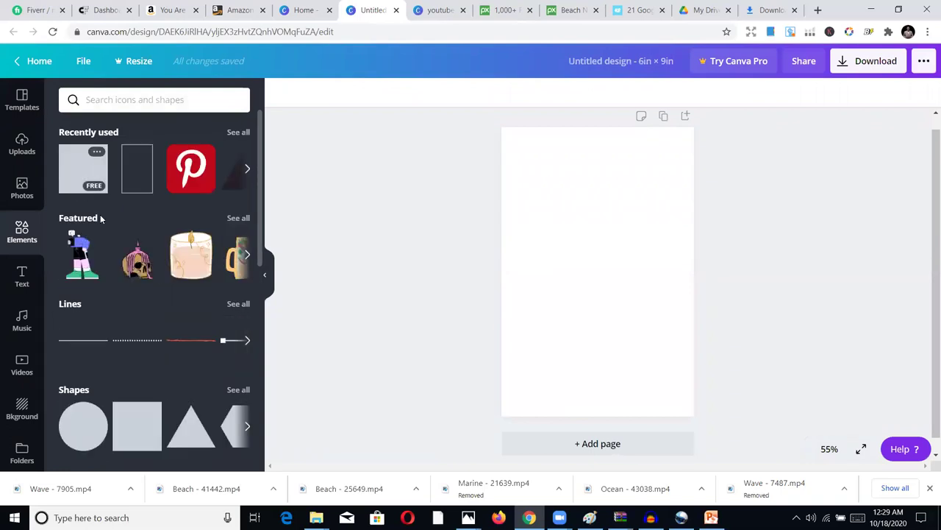
click(81, 340)
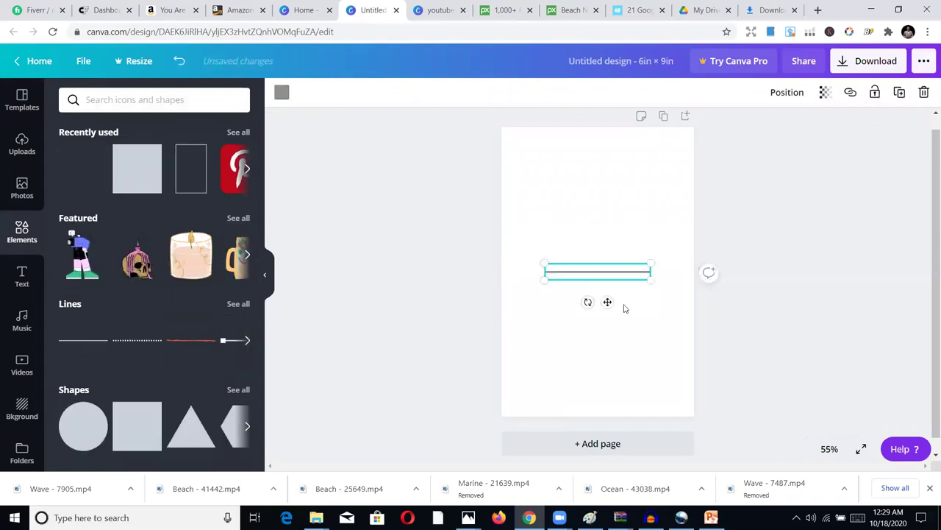
drag(546, 273, 503, 270)
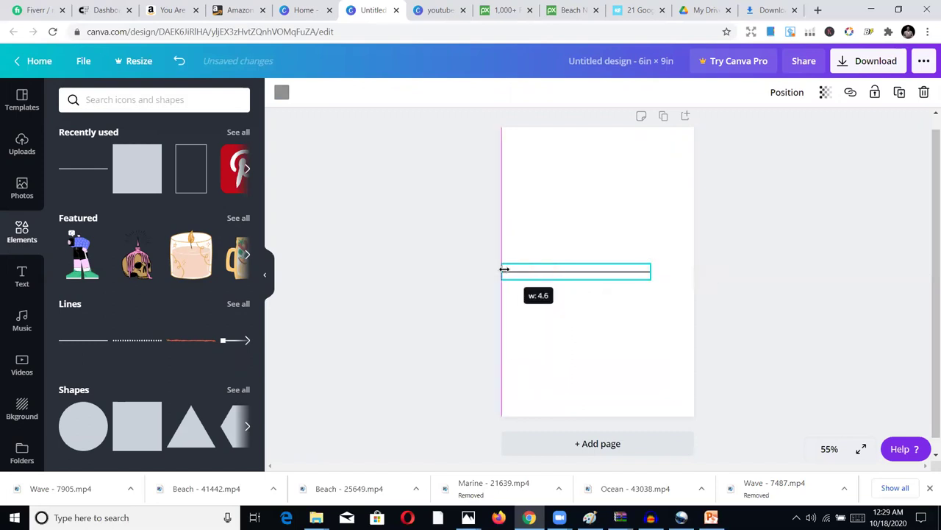
drag(651, 271, 688, 270)
drag(503, 272, 516, 271)
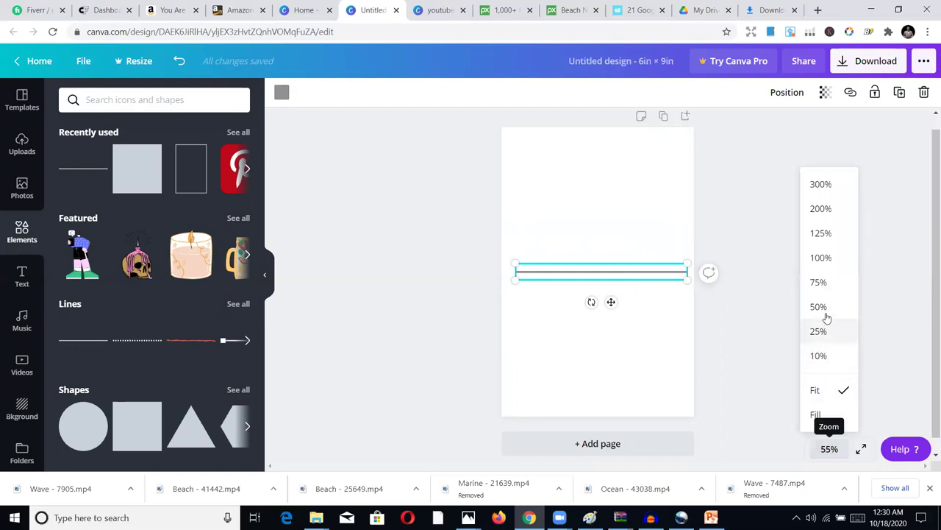
- Make the line thinner by scaling it down proportionally from its left end, and lengthen it back across most of the page
click(818, 331)
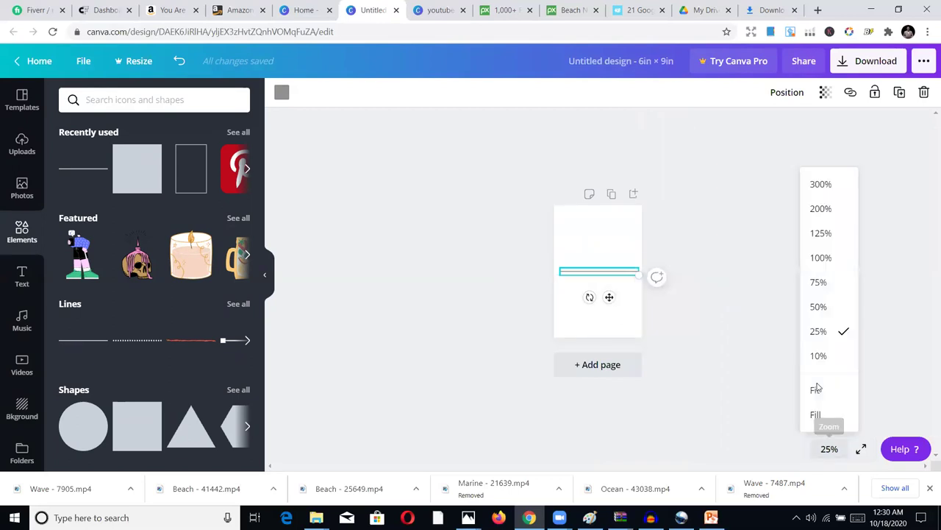
click(813, 209)
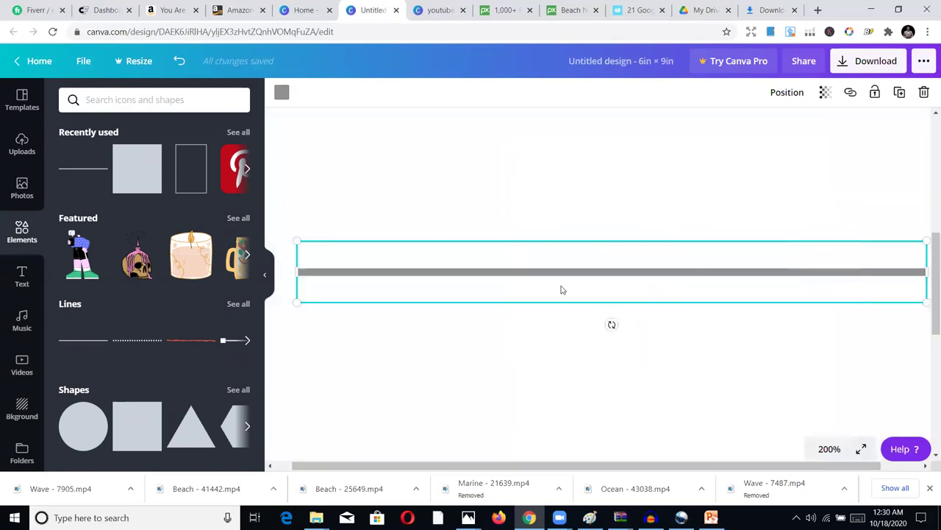
drag(300, 245, 760, 184)
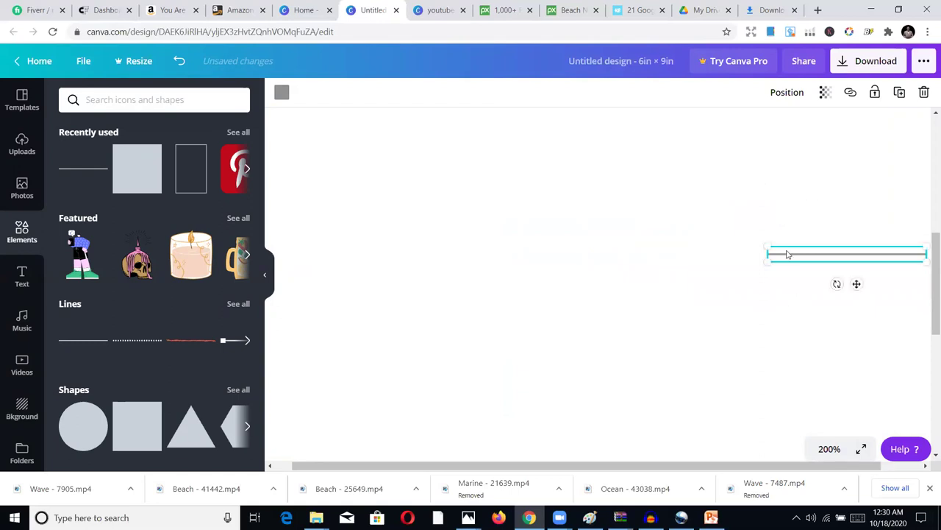
drag(770, 253, 408, 280)
- Preview the page in full screen to check the line's thickness, and return to the editor
click(861, 449)
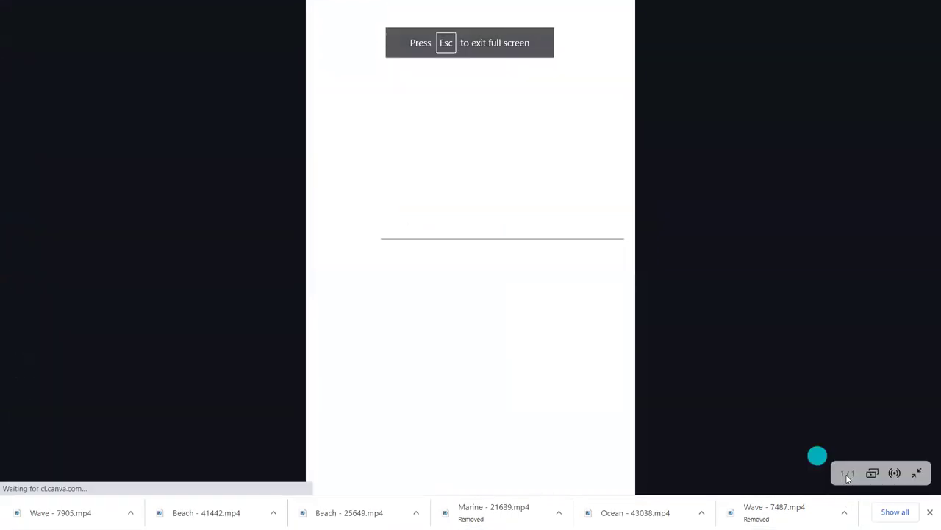
click(916, 473)
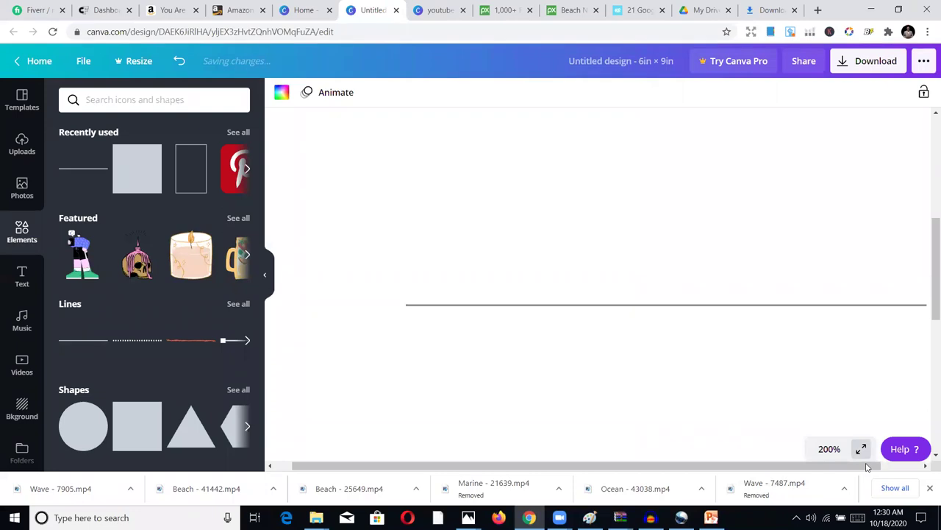
click(861, 448)
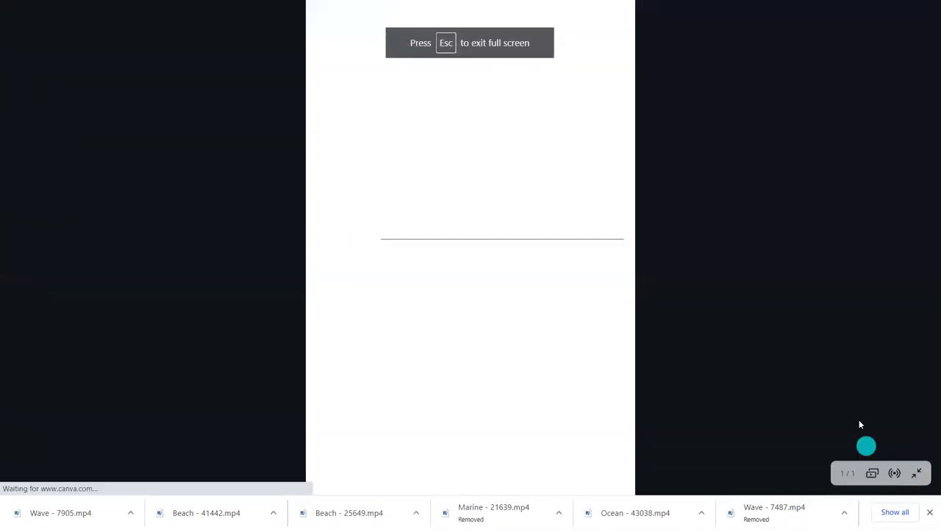
click(916, 473)
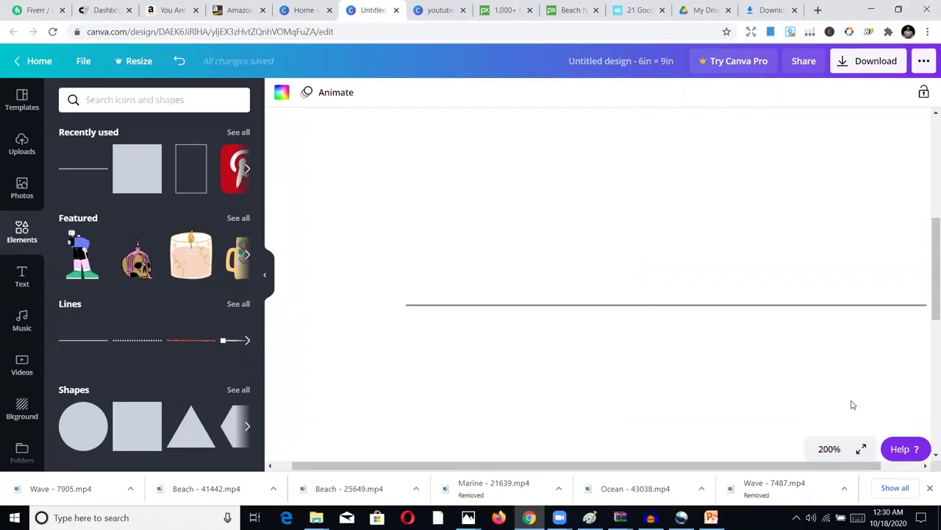
- Fit the whole page in view and move the line up near the top edge of the page
click(830, 448)
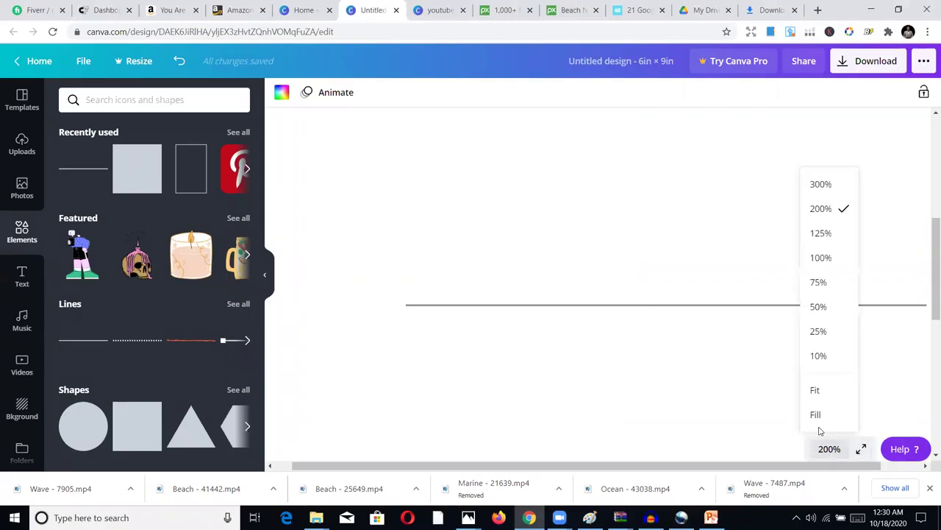
click(816, 390)
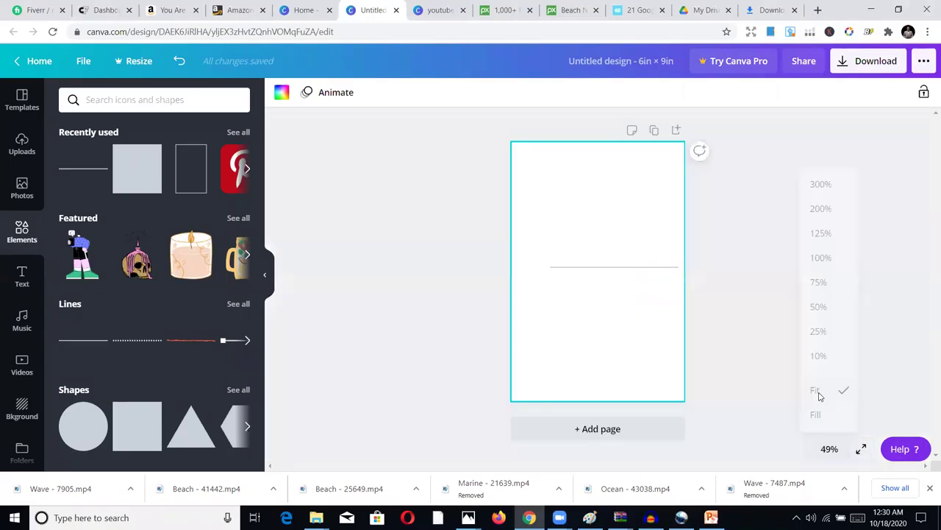
click(604, 268)
drag(605, 267, 581, 165)
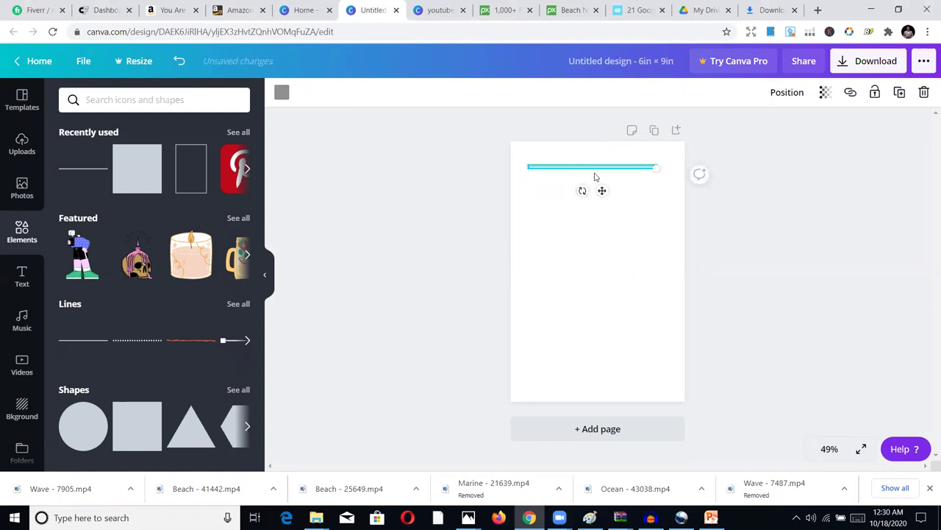
click(671, 206)
drag(603, 170, 611, 167)
- Extend the left end of the top line closer to the page's left edge, working at 200% zoom
click(830, 450)
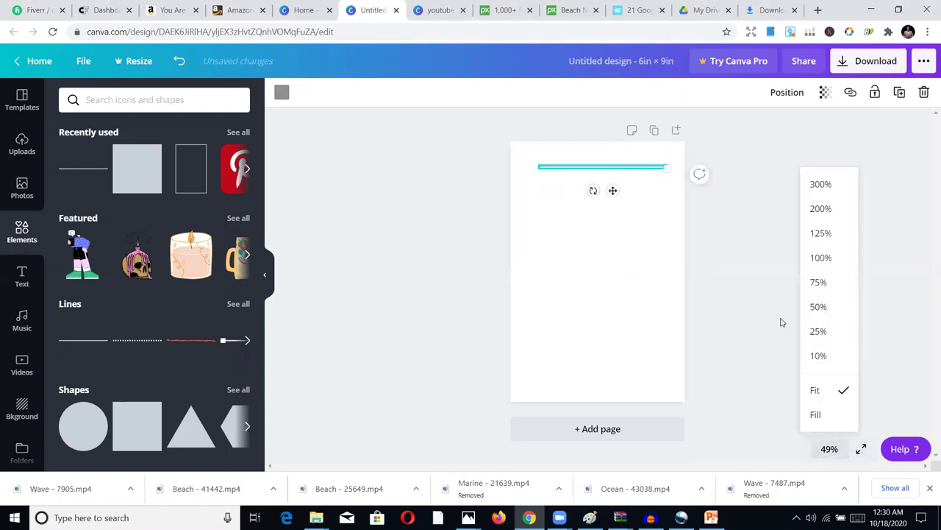
click(821, 208)
scroll(588, 261, up, 5)
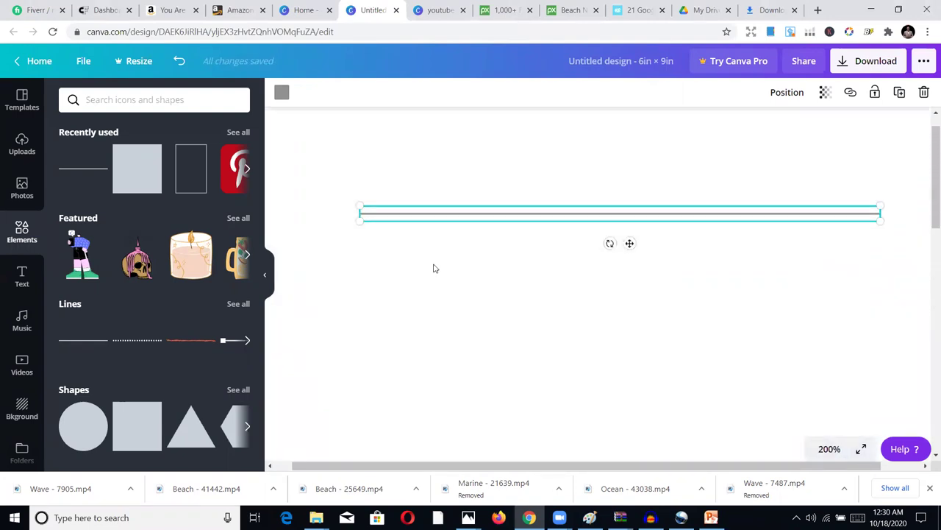
drag(360, 214, 288, 209)
scroll(651, 322, down, 2)
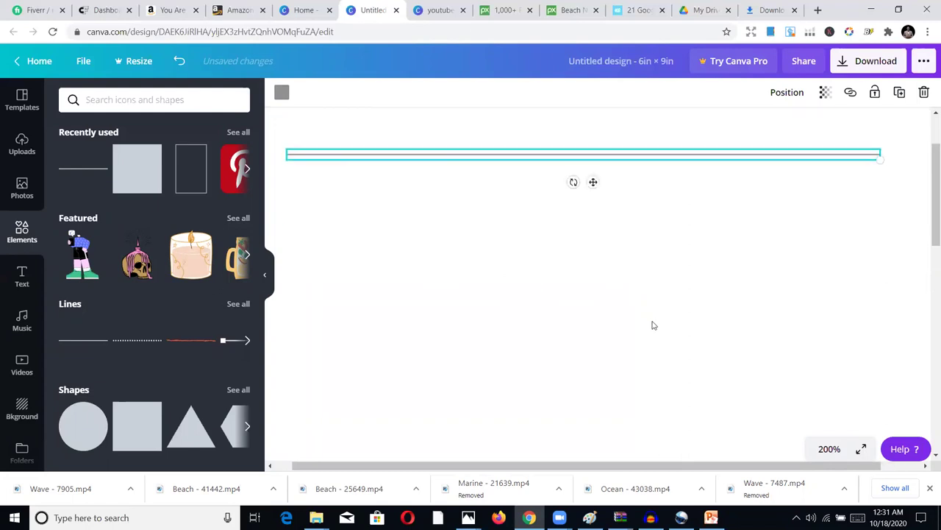
click(831, 449)
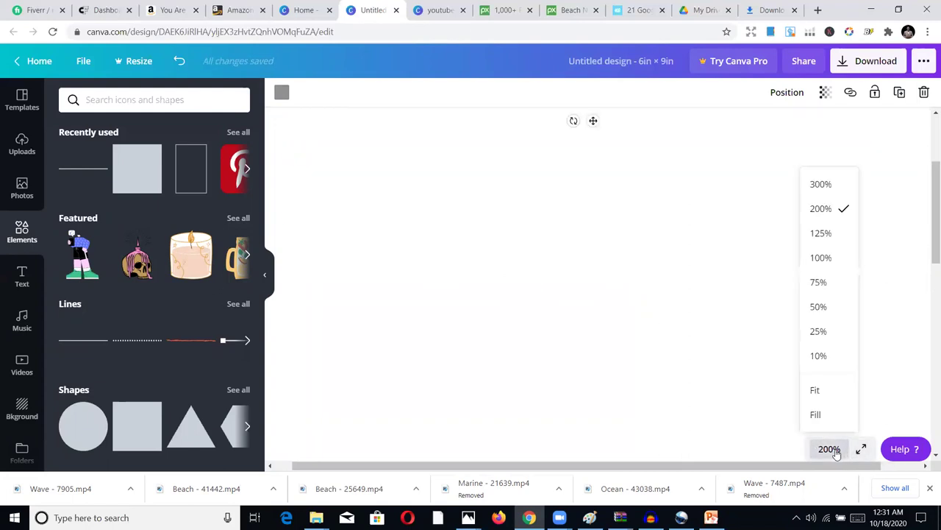
- Set the zoom to 50%, duplicate the top line, and align the copy a short distance directly below it
click(820, 308)
drag(610, 172, 610, 168)
click(635, 214)
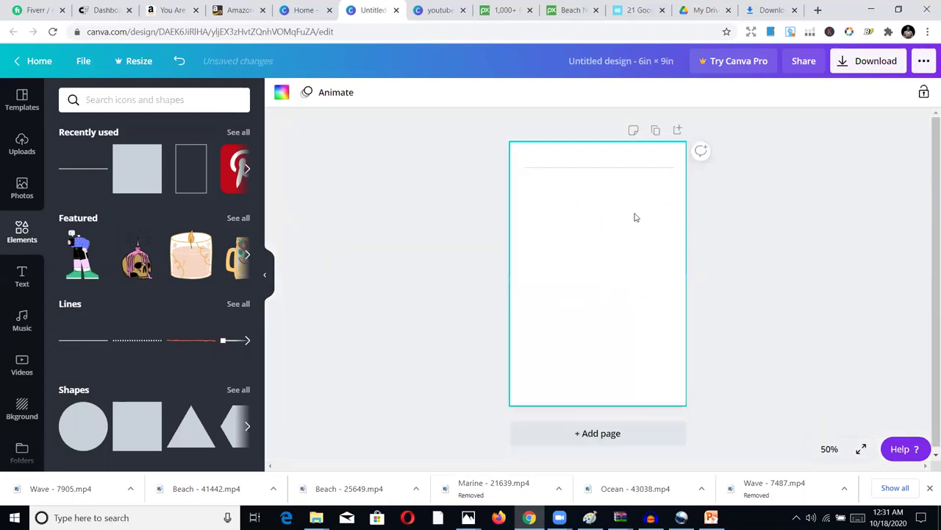
click(609, 173)
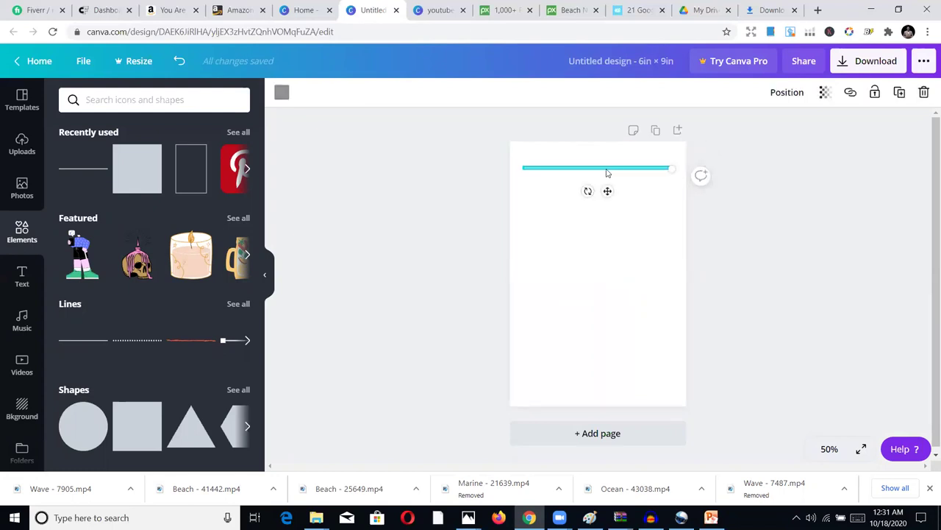
key(ctrl+d)
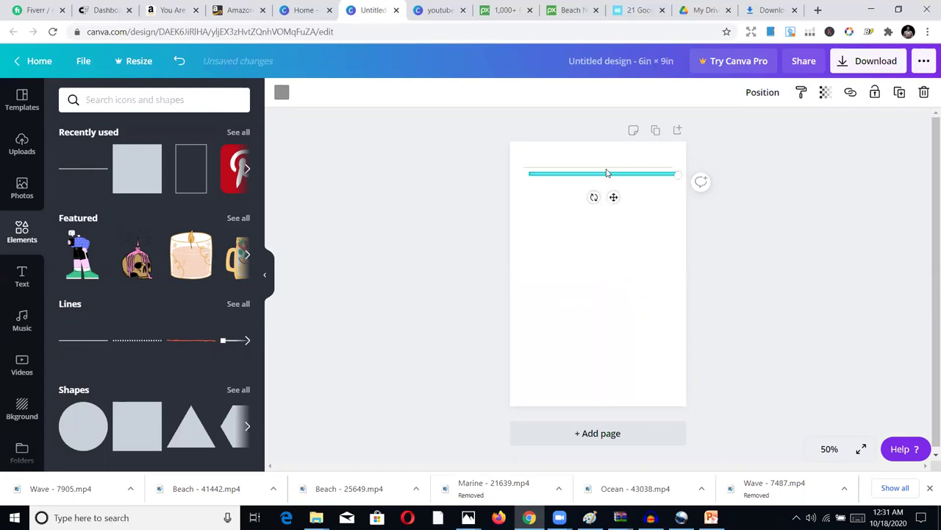
drag(637, 177, 631, 181)
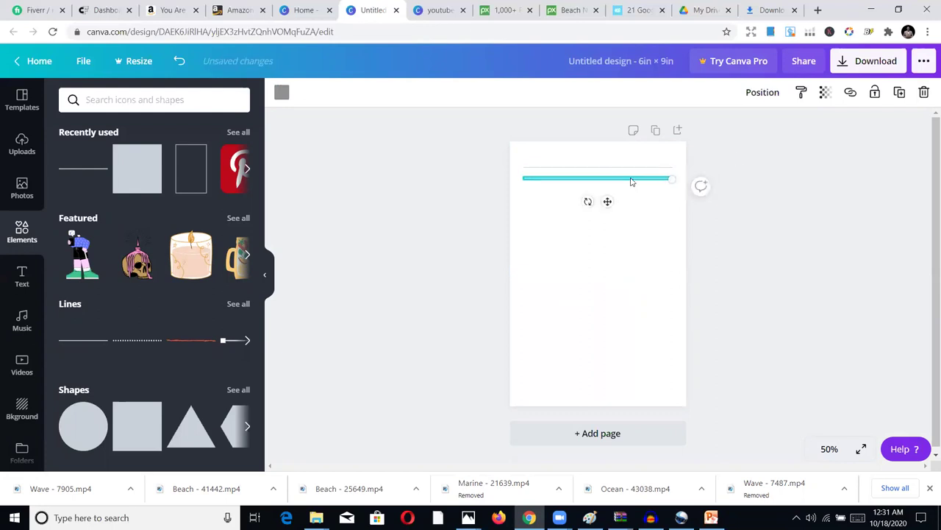
click(637, 256)
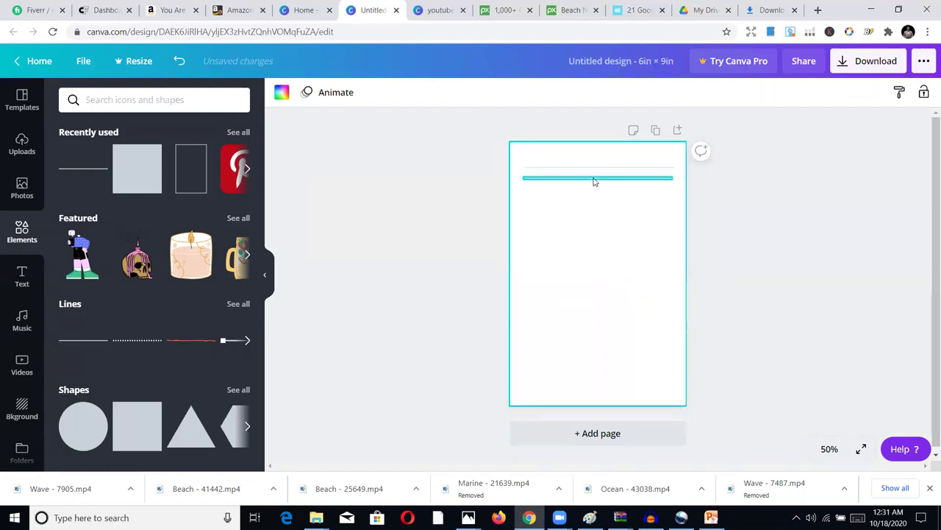
- Duplicate the two lines together and place the copies directly below them with the same spacing
click(594, 180)
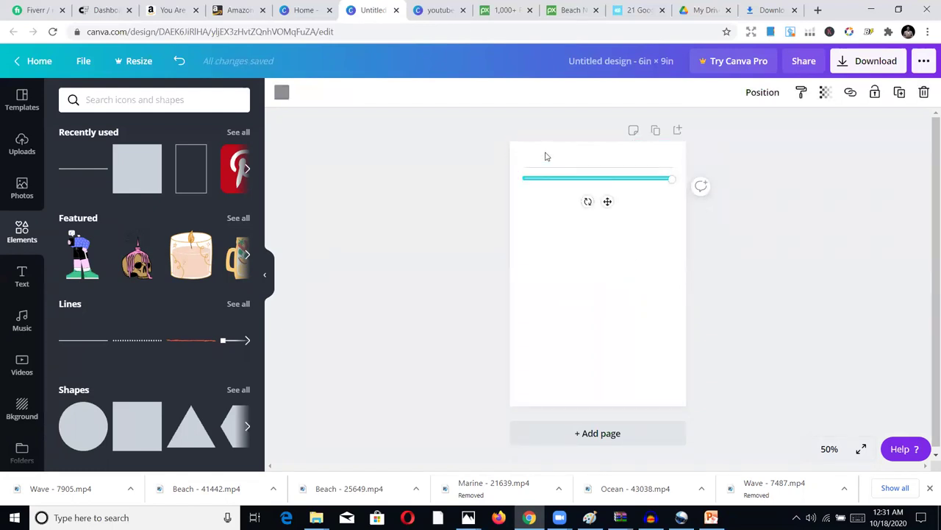
drag(525, 161, 615, 185)
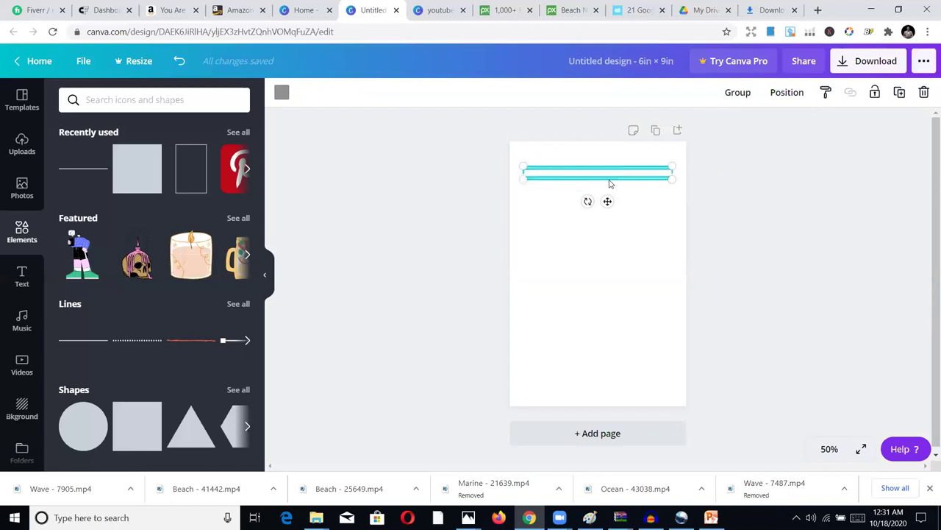
key(shift+Right)
key(shift+Right)
key(shift+Down)
key(shift+Down)
drag(609, 184, 602, 196)
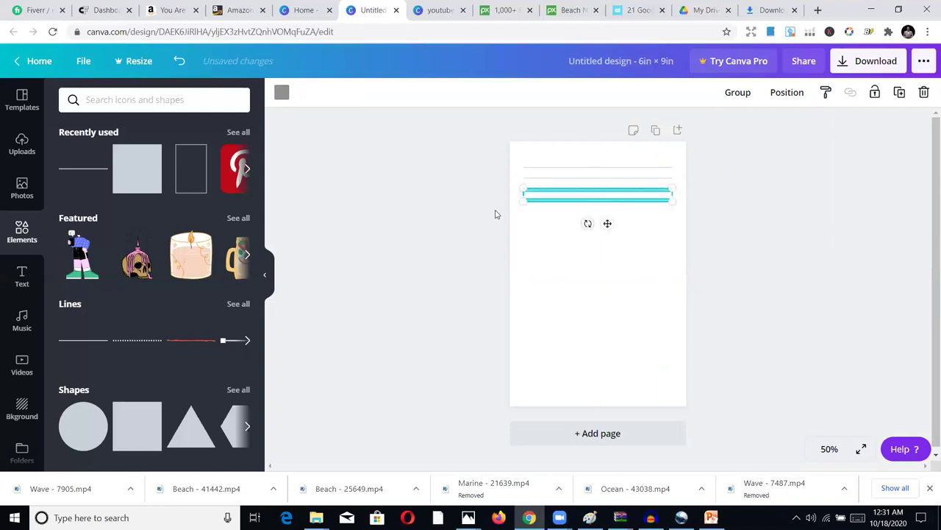
click(565, 235)
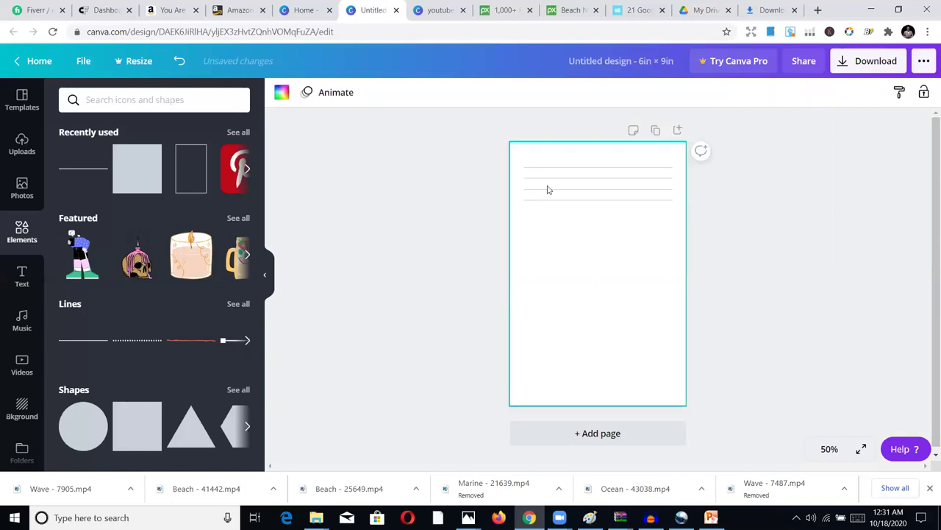
- Group the four lines and place a pasted copy of the group directly below them, evenly spaced
drag(520, 159, 578, 222)
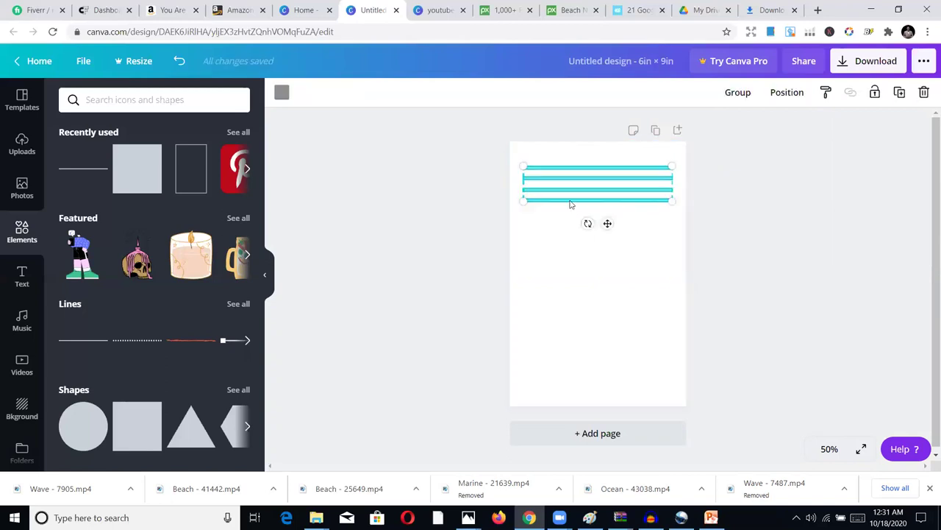
click(737, 92)
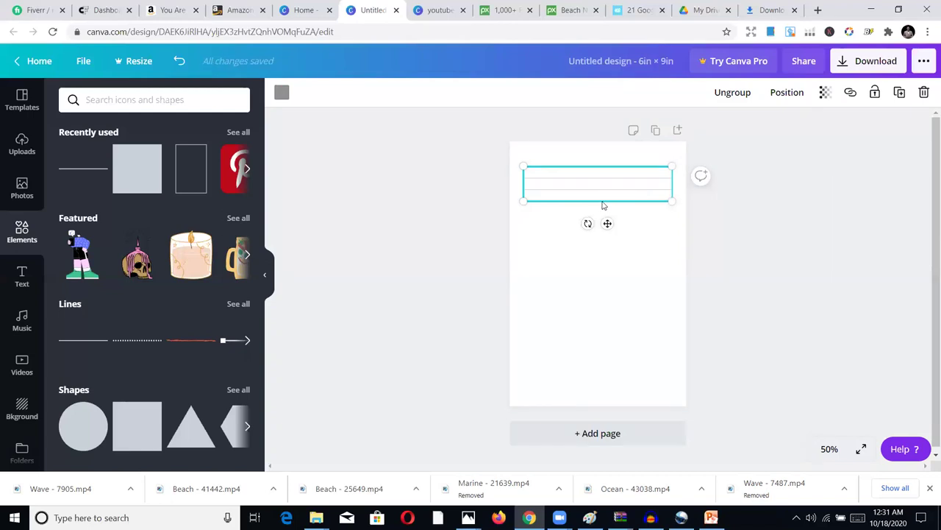
right_click(605, 205)
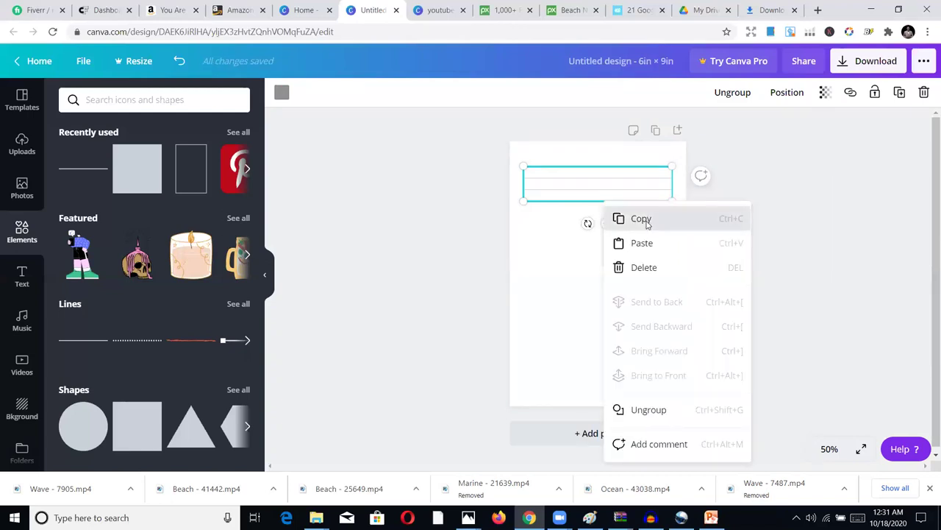
click(640, 220)
right_click(635, 236)
click(669, 273)
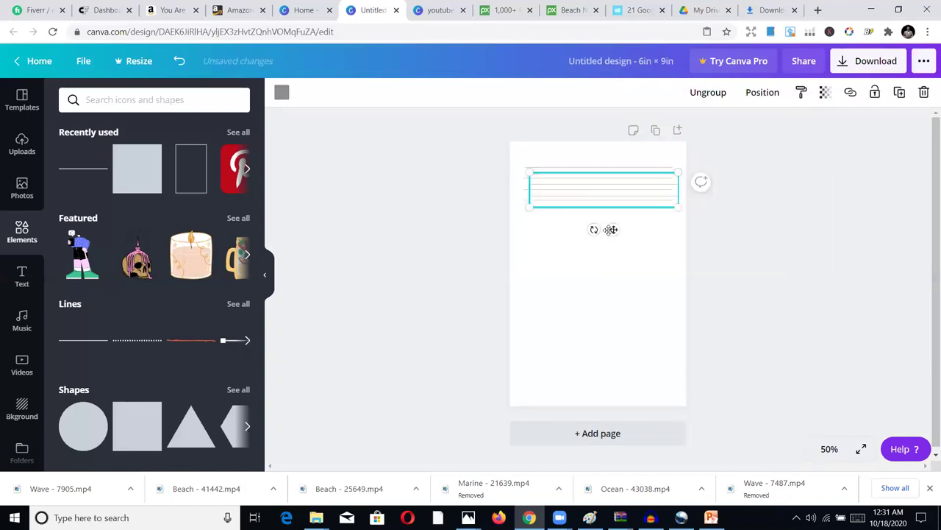
drag(601, 200, 589, 234)
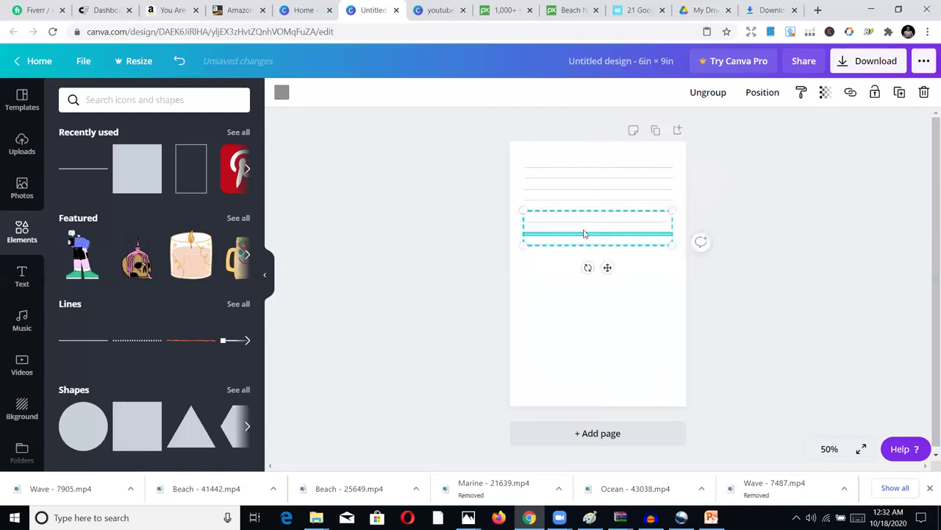
click(572, 285)
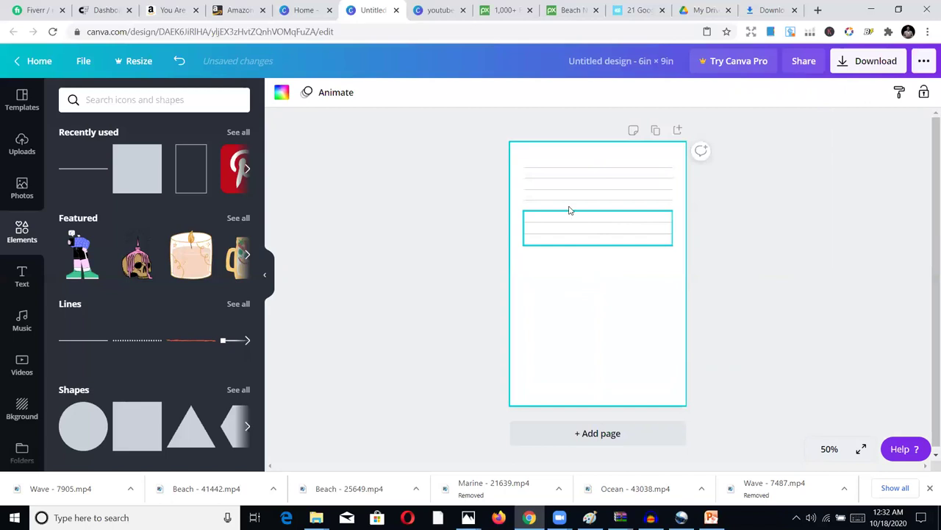
- Paste a third copy of the four-line group and align it below the second group
drag(521, 166, 592, 237)
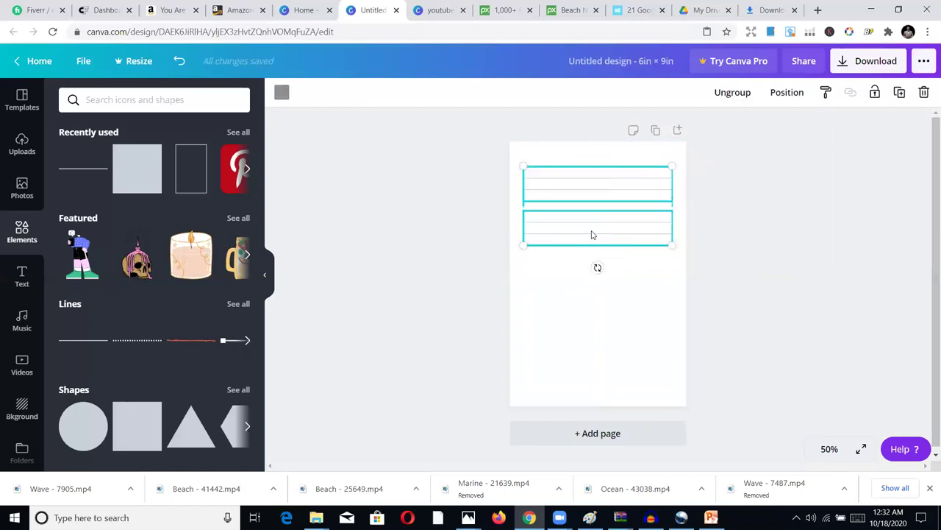
click(568, 269)
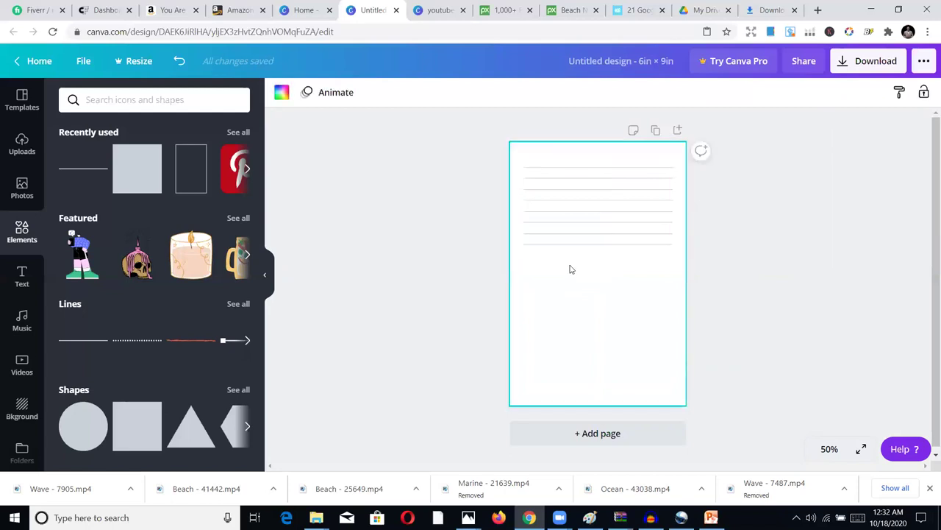
right_click(570, 267)
click(598, 308)
drag(611, 228, 604, 262)
click(497, 253)
click(578, 279)
drag(578, 280, 575, 276)
- Paste a fourth copy of the four-line group and align it below the third group
right_click(564, 315)
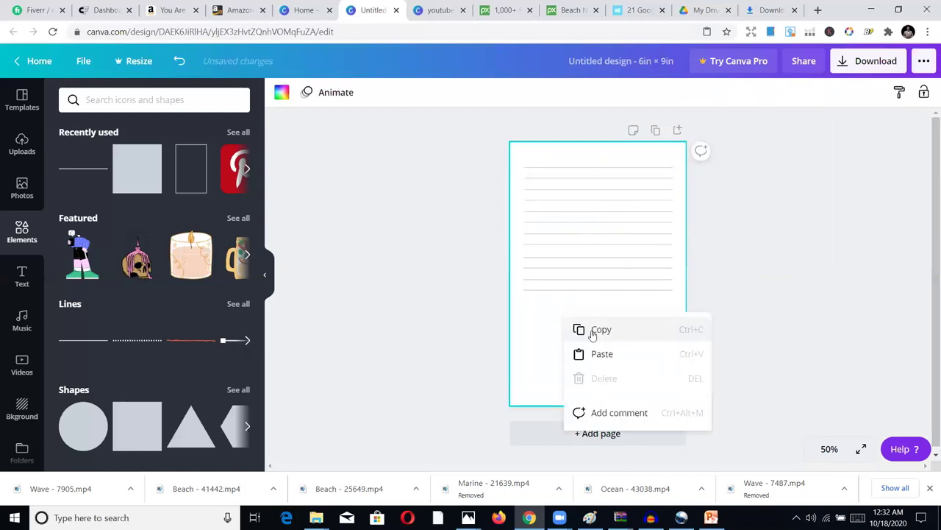
click(602, 353)
drag(599, 208, 593, 324)
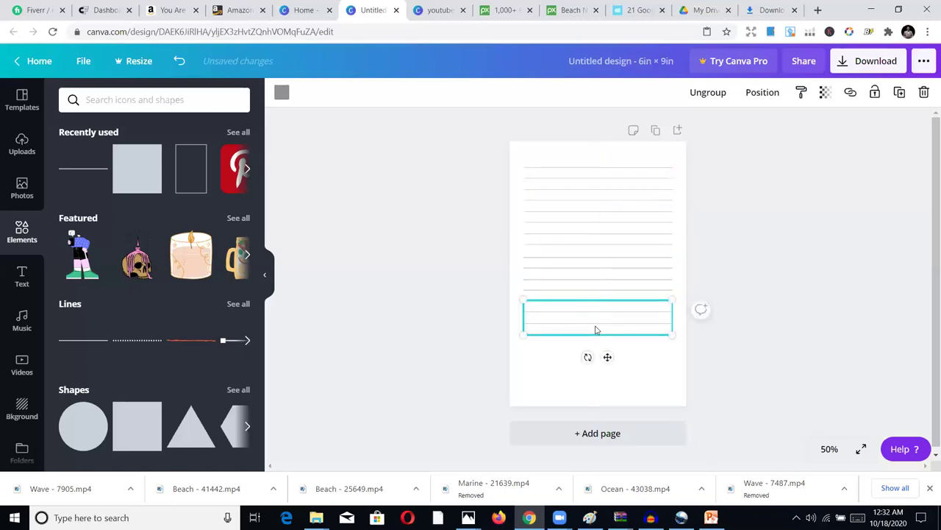
click(512, 309)
- Paste a fifth copy of the four-line group and align it below the fourth, near the page's bottom edge
right_click(522, 312)
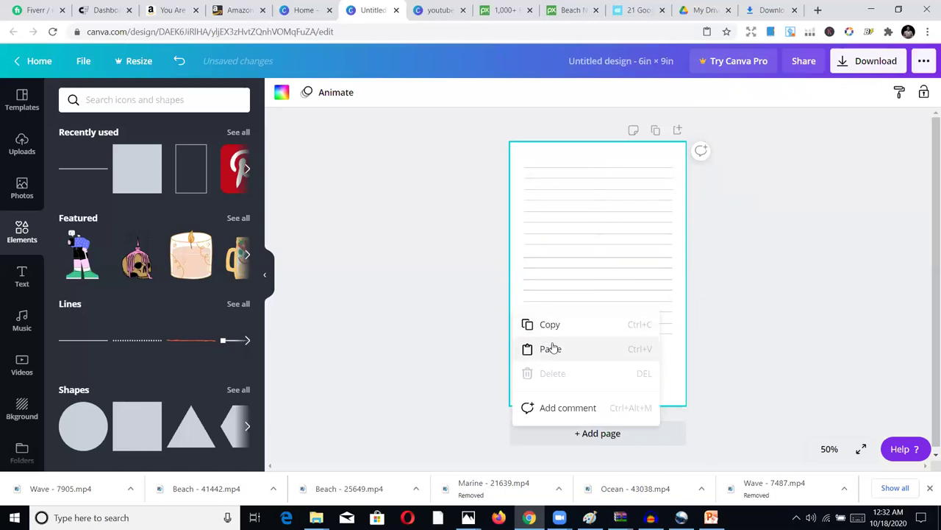
click(548, 347)
drag(611, 197, 576, 359)
click(445, 318)
click(578, 363)
click(456, 347)
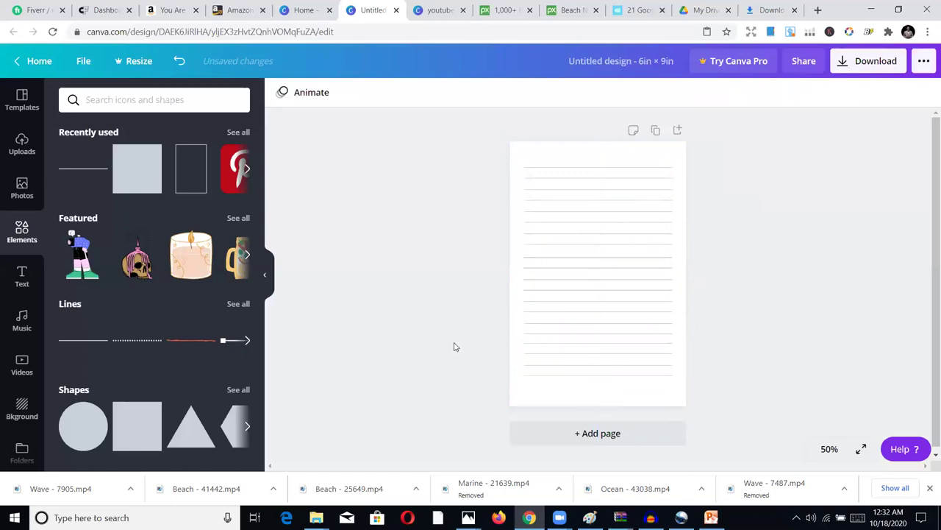
click(626, 369)
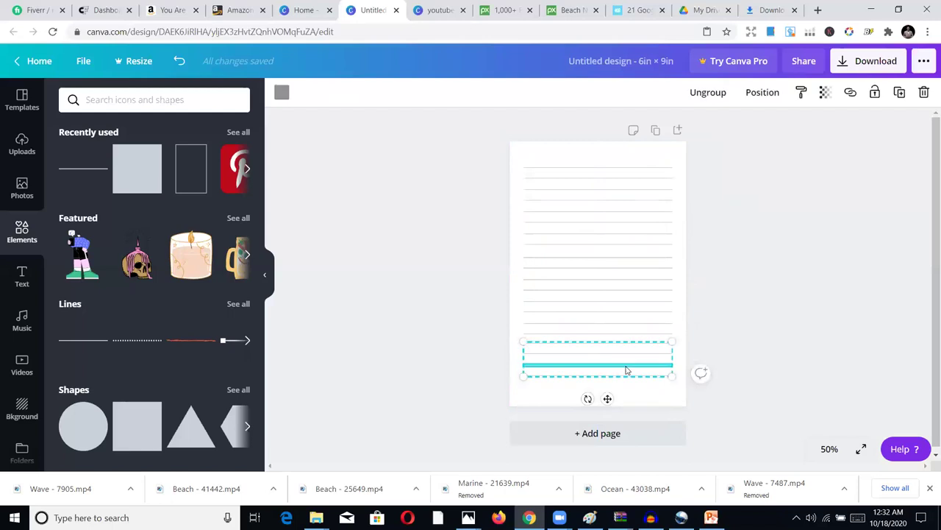
click(711, 351)
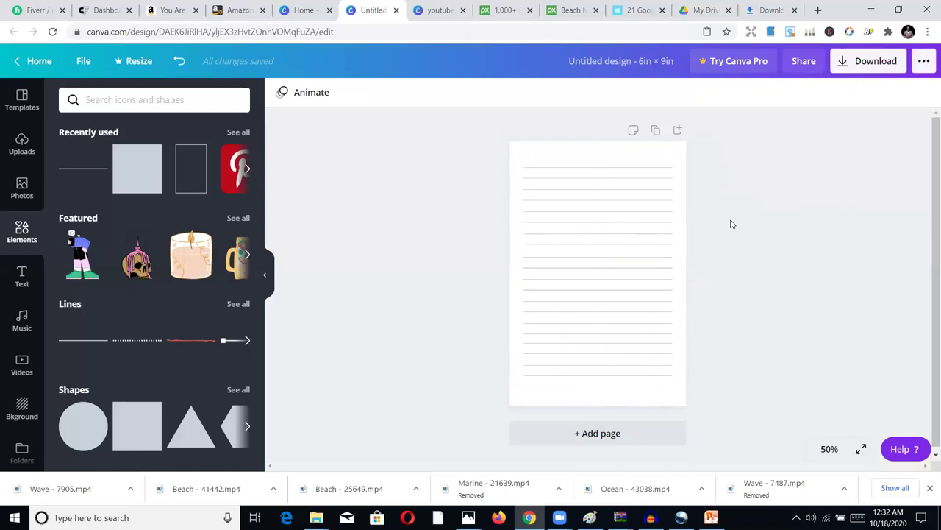
- Duplicate the finished lined page until the design has five pages, and check the copies
click(657, 125)
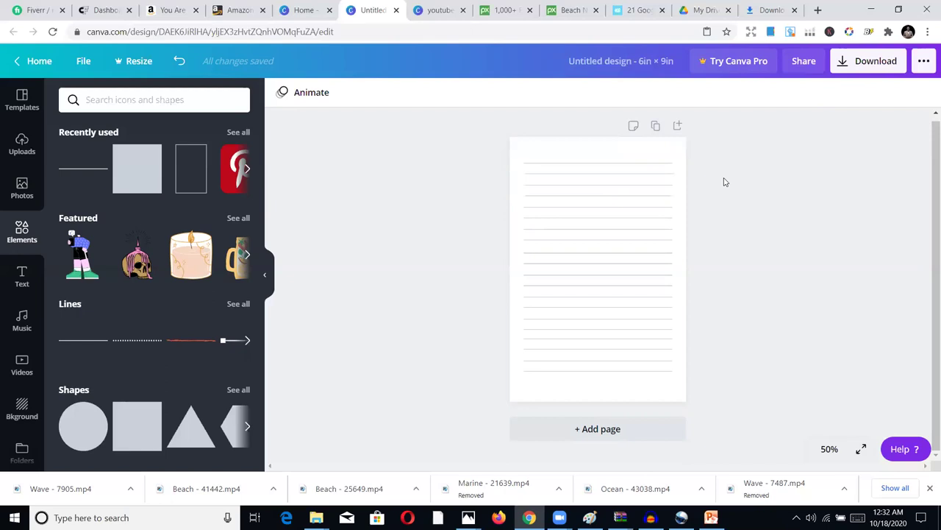
click(657, 127)
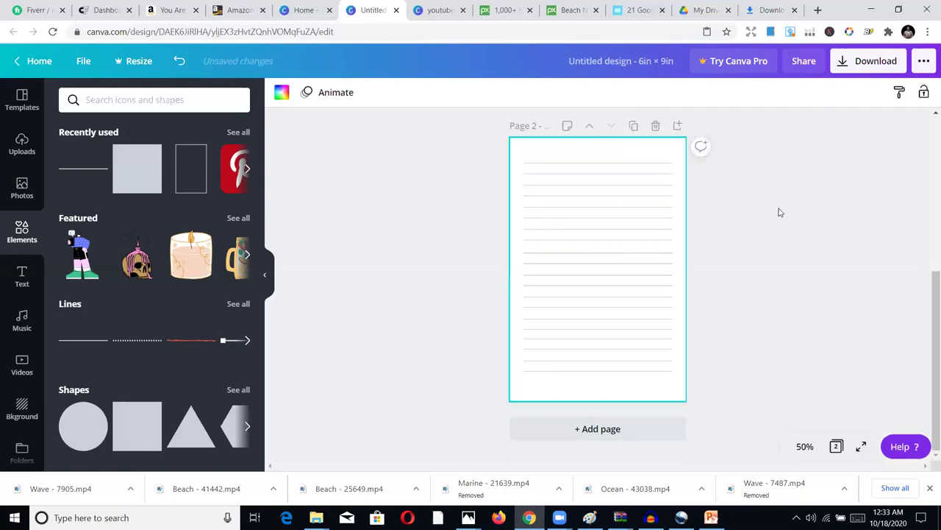
scroll(654, 228, up, 5)
click(634, 131)
click(634, 130)
click(635, 131)
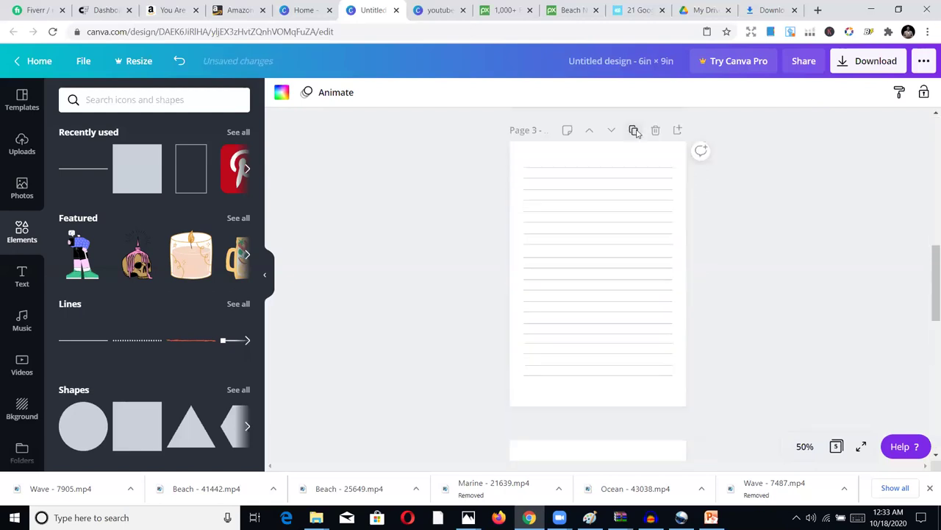
scroll(643, 169, up, 3)
scroll(651, 184, down, 8)
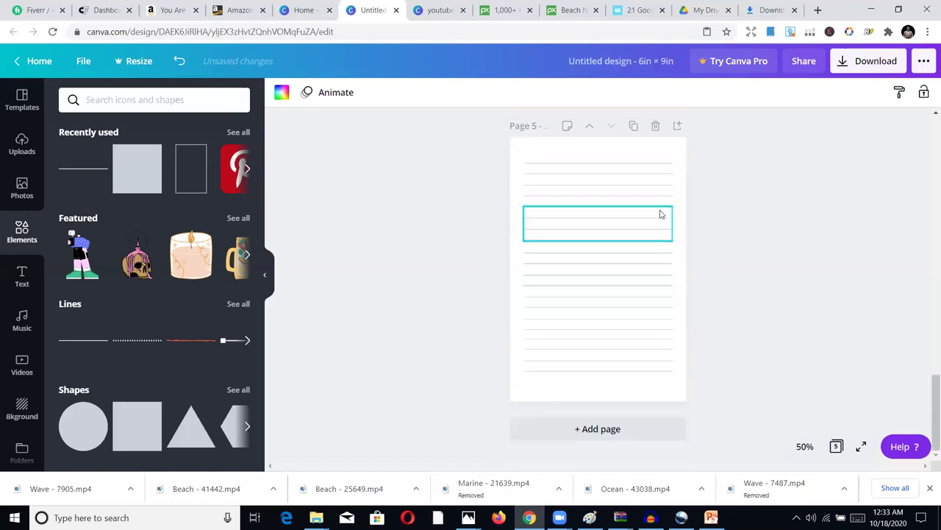
- Review the file types offered for downloading the design, including PDF Standard and PDF Print, and close the download options
click(877, 61)
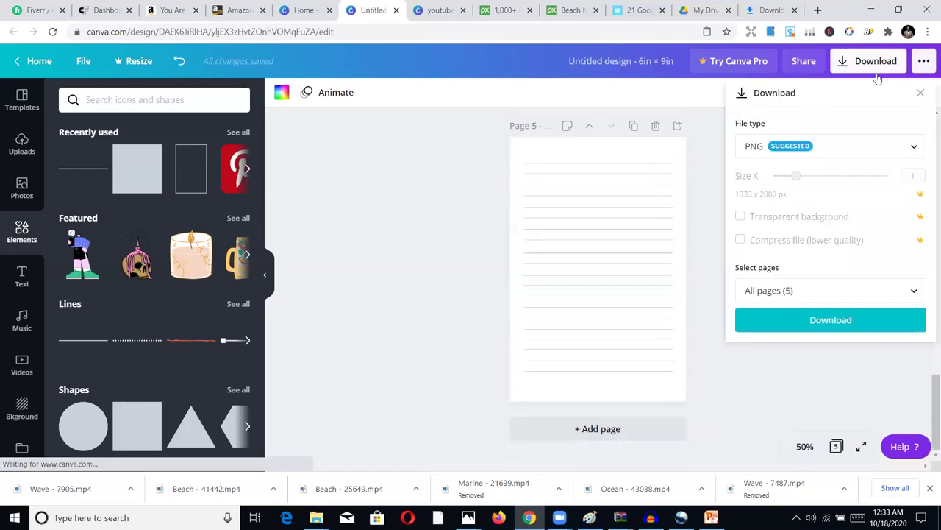
click(477, 189)
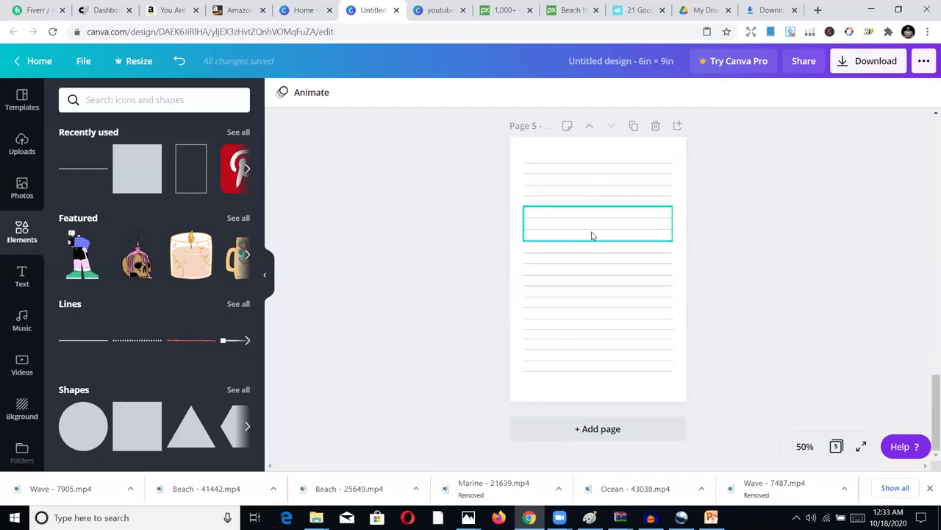
click(870, 63)
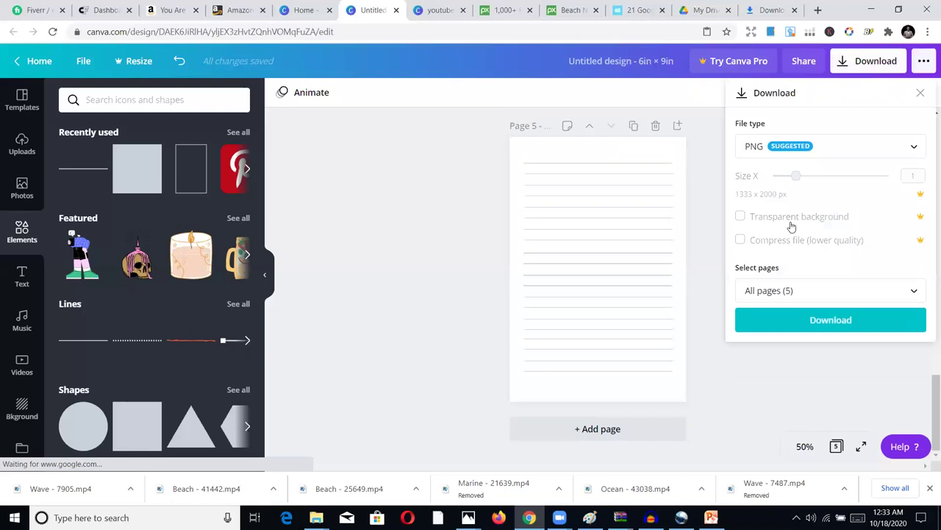
click(796, 150)
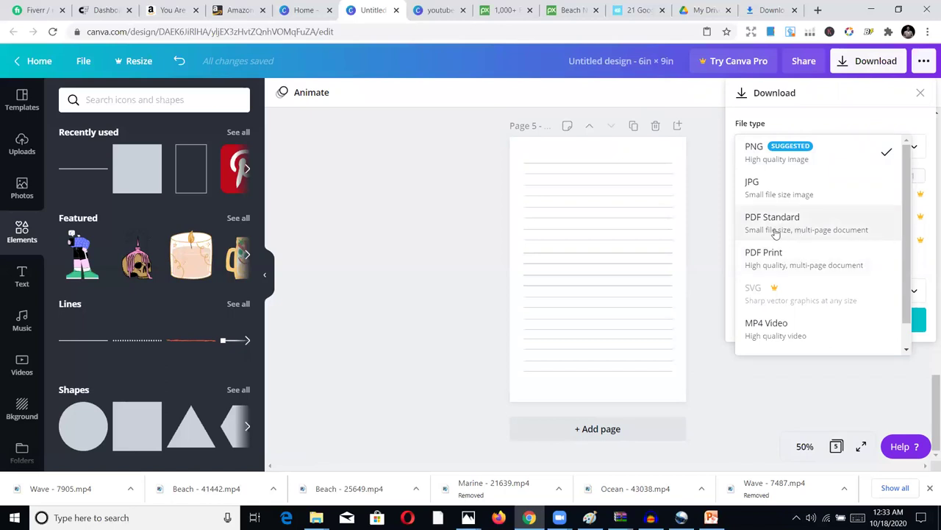
click(441, 241)
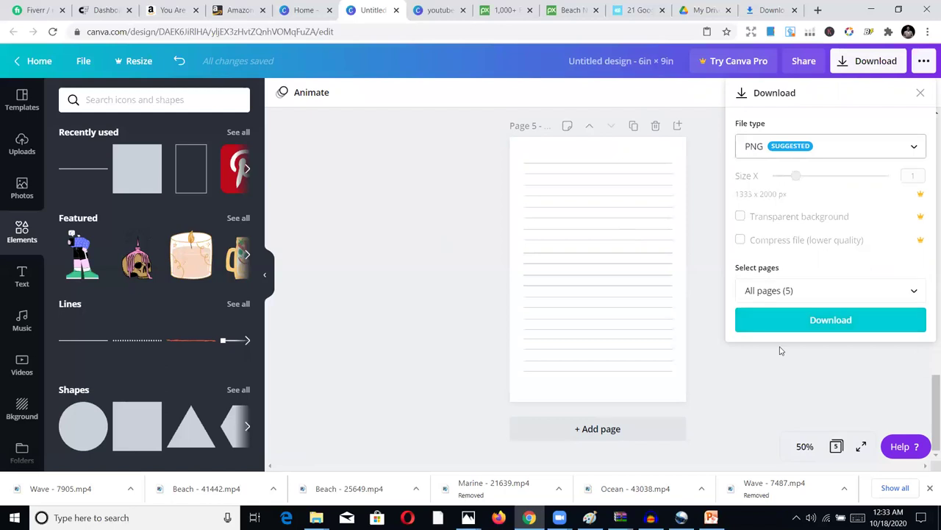
click(464, 306)
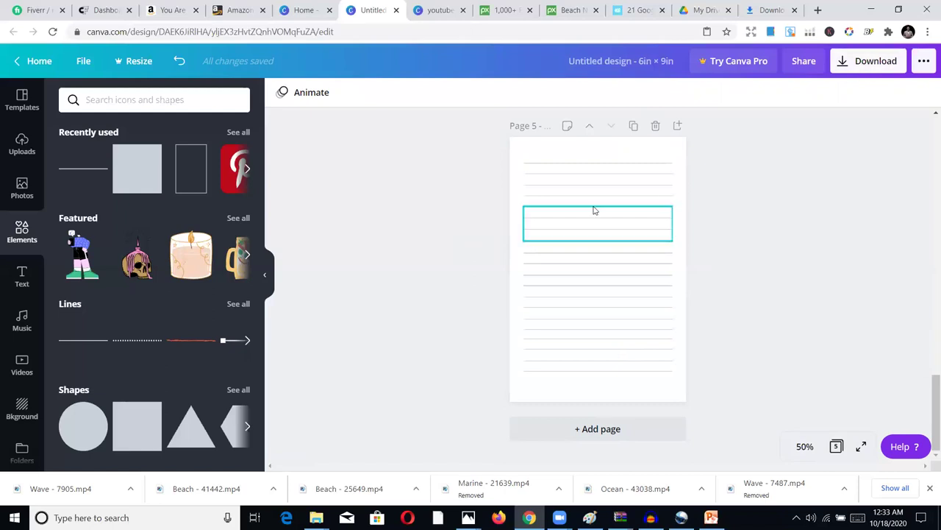
scroll(811, 143, up, 3)
scroll(581, 185, up, 6)
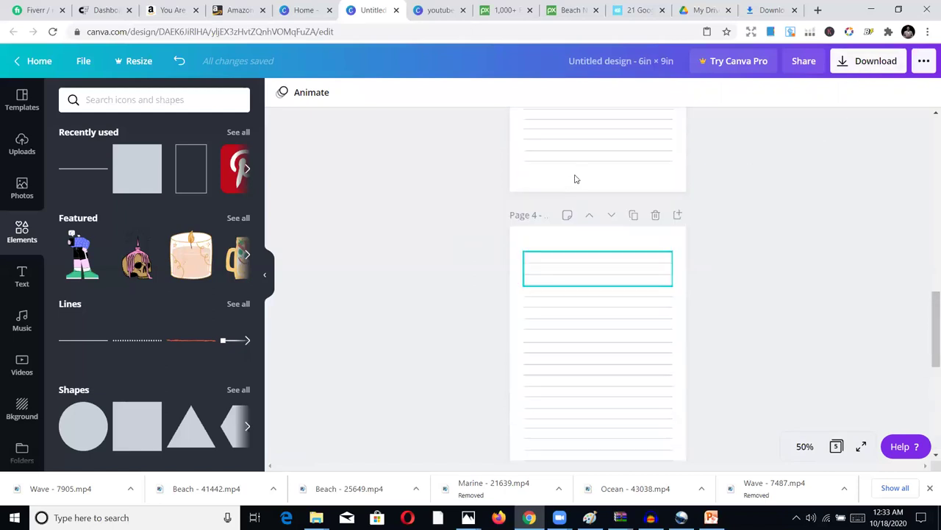
scroll(614, 181, up, 3)
scroll(620, 174, down, 3)
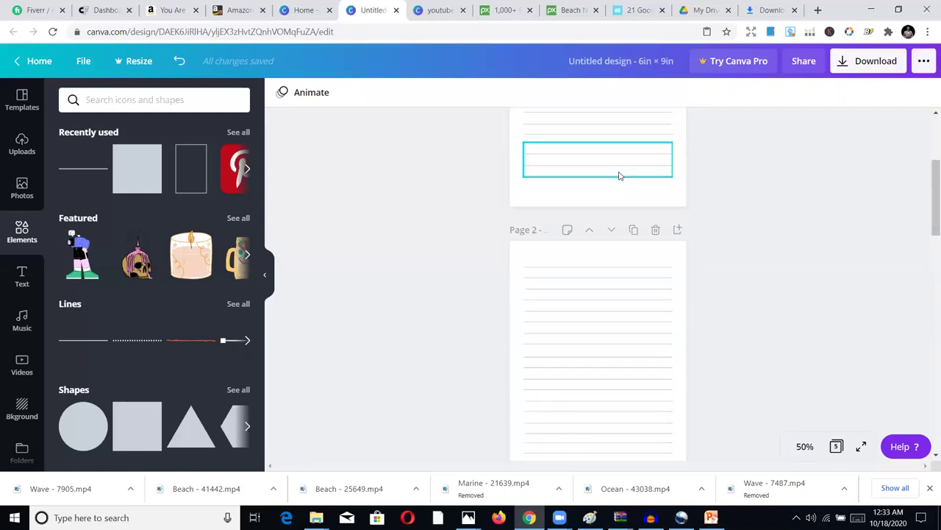
- Delete the duplicate pages so the design keeps a single lined page, and download that page as a PNG
click(655, 229)
click(655, 234)
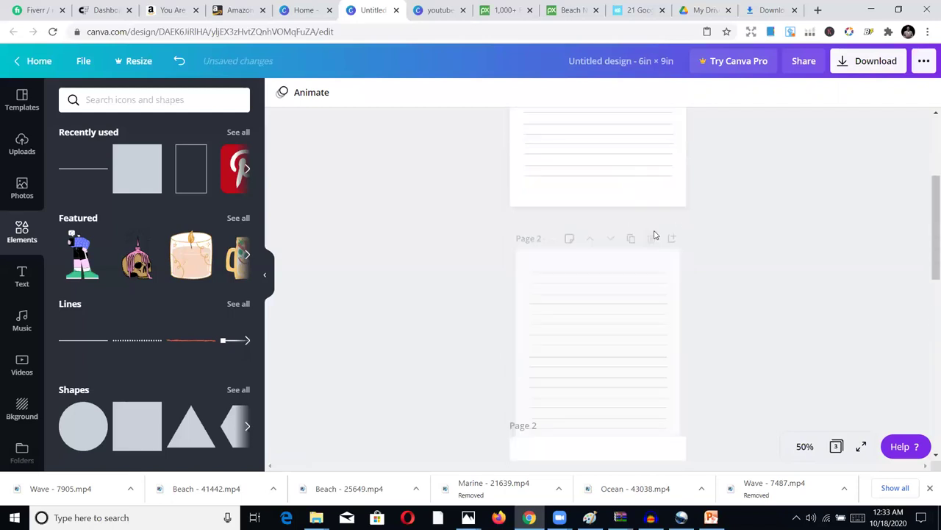
click(655, 231)
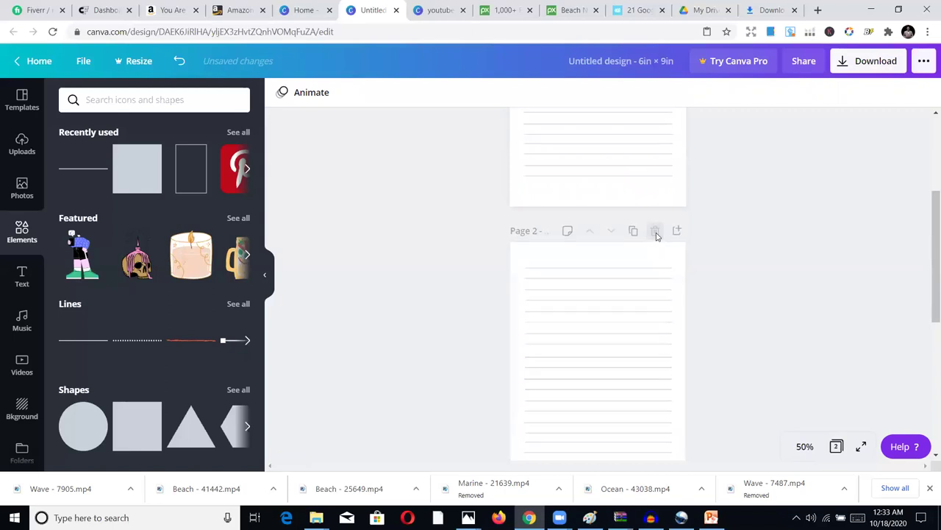
click(655, 230)
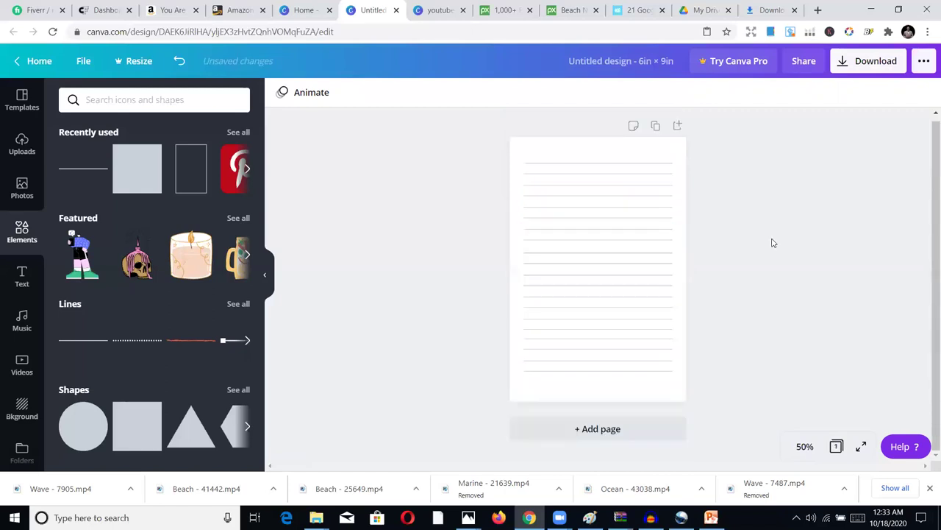
click(875, 61)
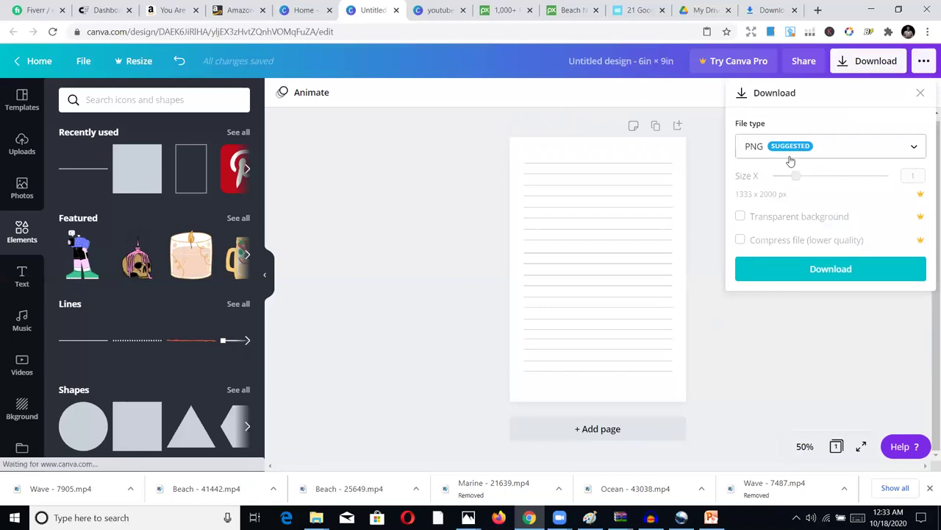
click(823, 271)
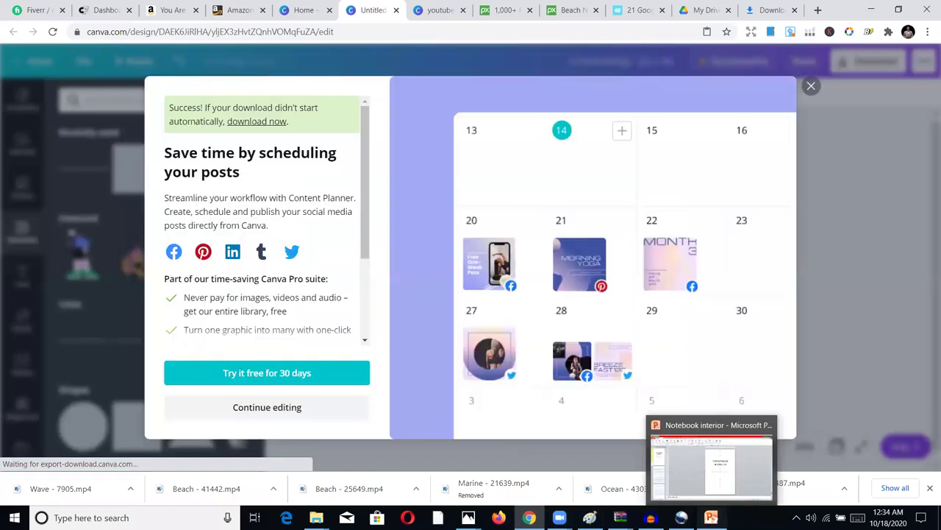
- Look at the first two slides of the Notebook interior presentation in PowerPoint, then return to Canva and dismiss the download message
click(712, 517)
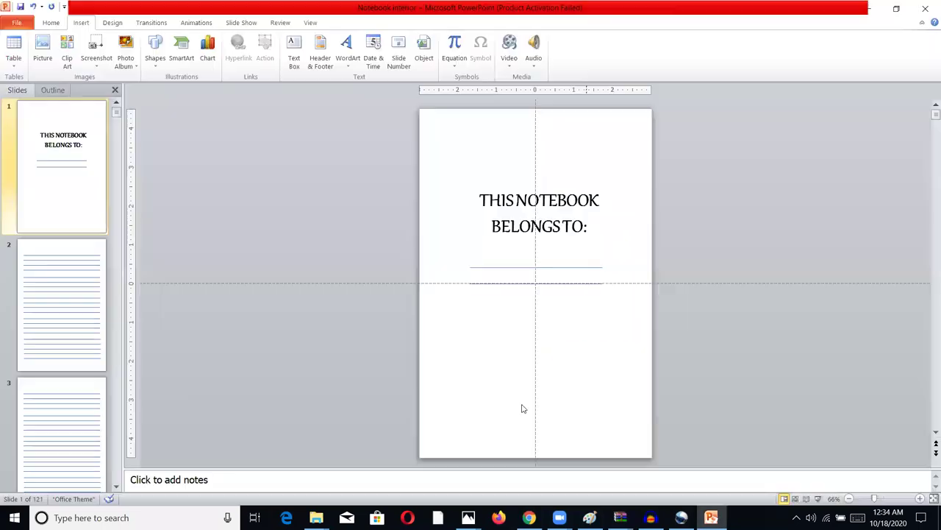
click(73, 200)
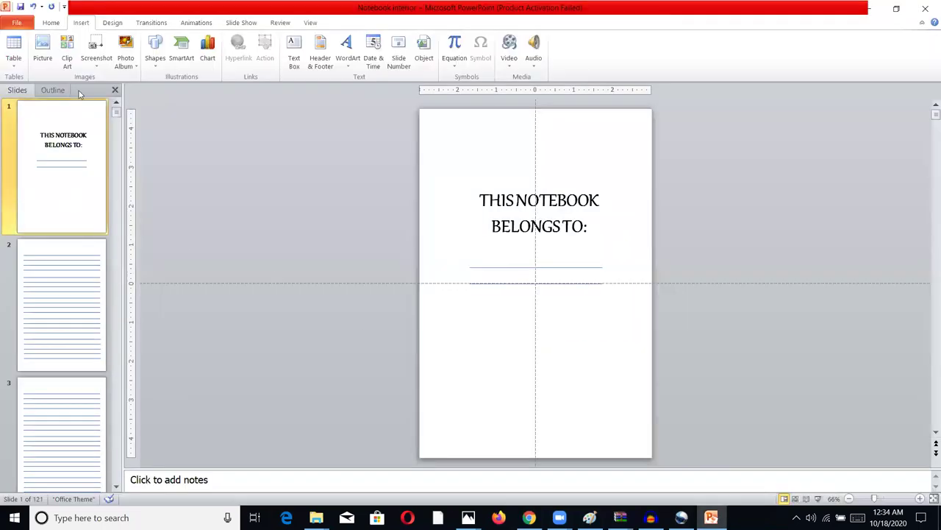
click(72, 273)
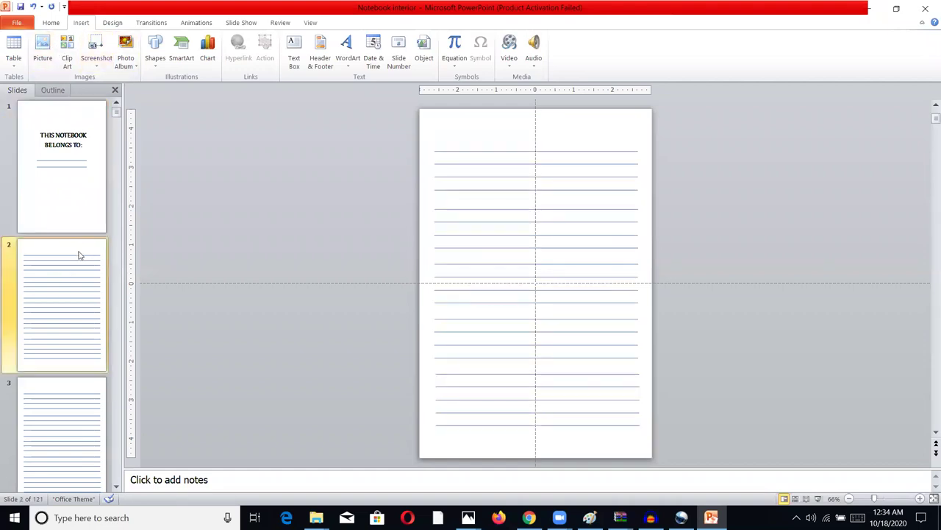
click(69, 159)
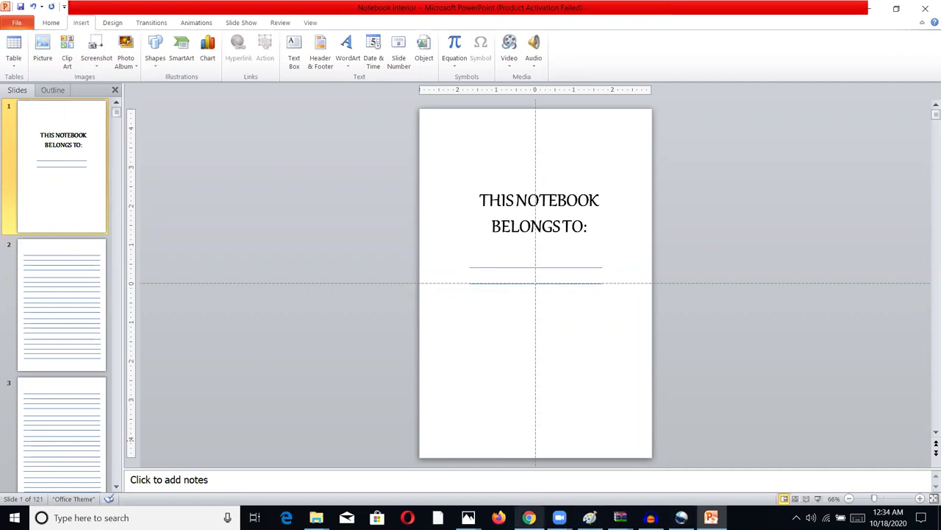
click(528, 517)
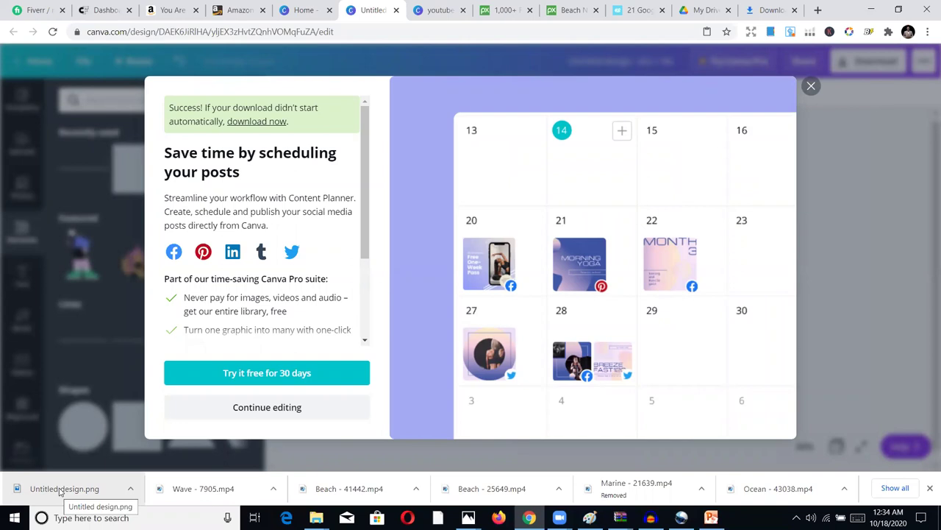
click(811, 86)
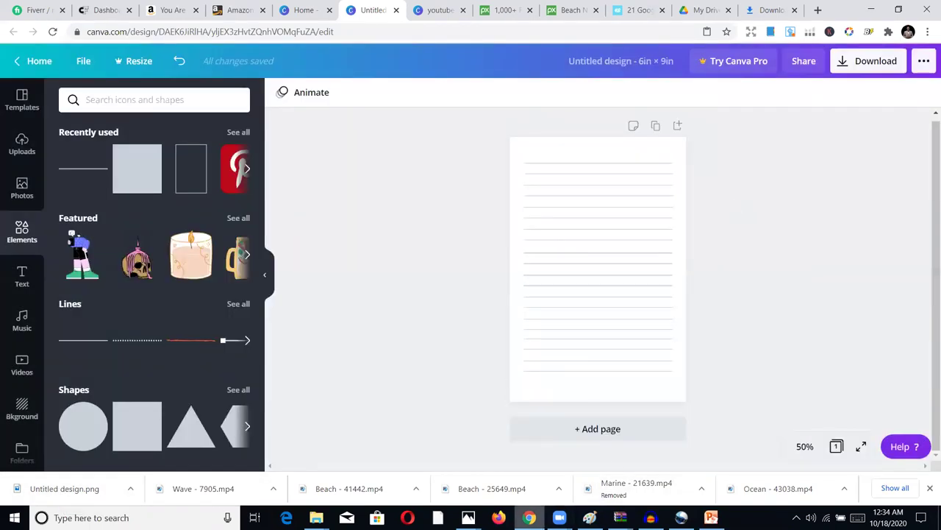
- Create a new Microsoft PowerPoint presentation file on the Windows desktop and name it CANVA
key(alt+Tab)
click(464, 252)
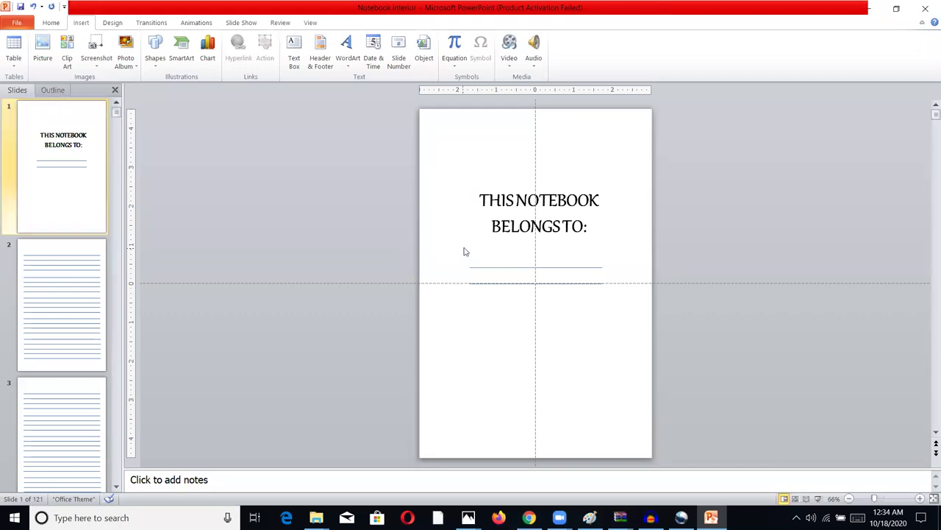
click(89, 212)
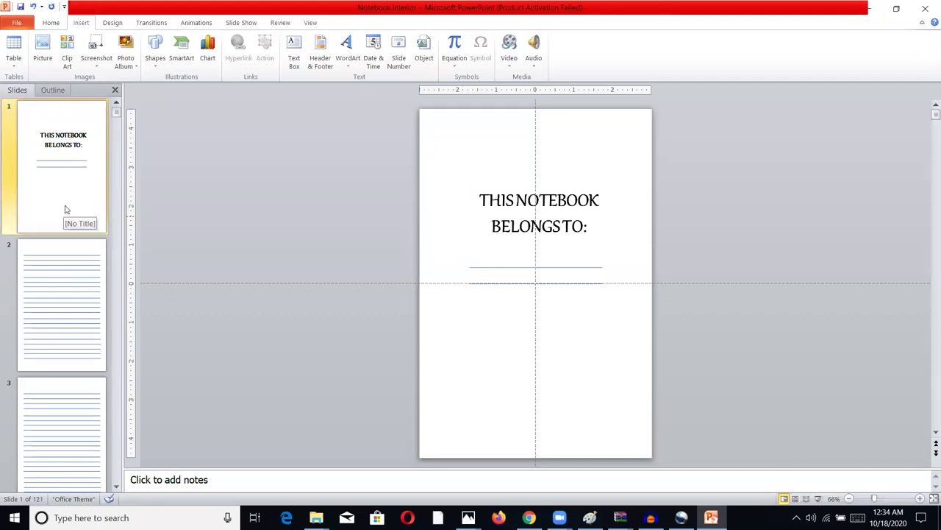
click(869, 7)
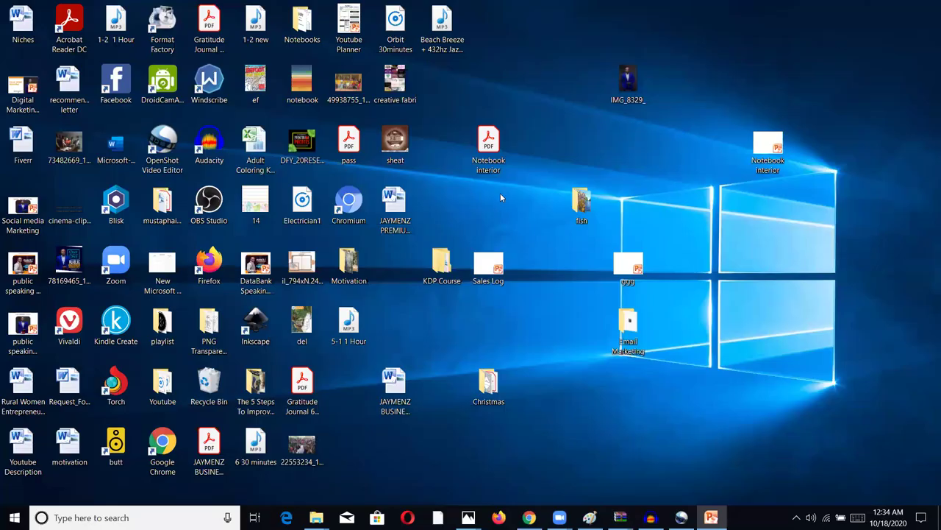
right_click(539, 112)
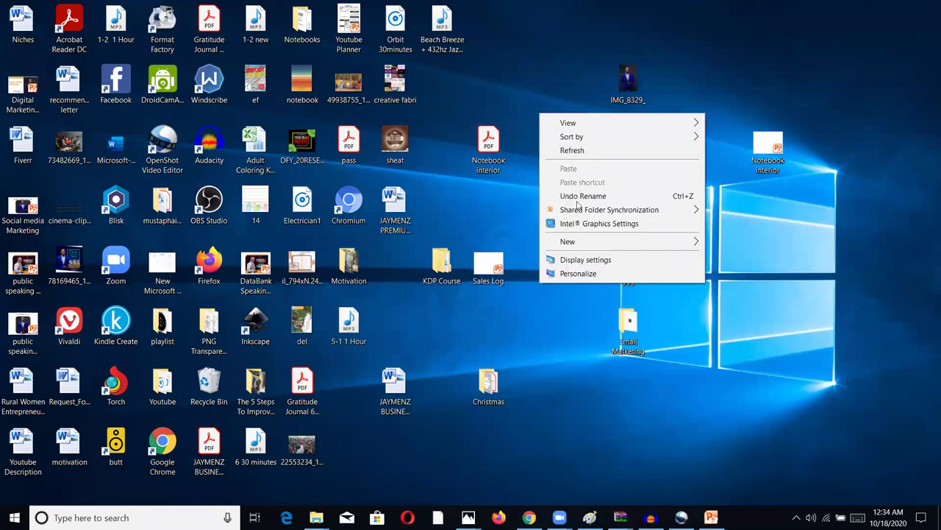
mouse_move(583, 242)
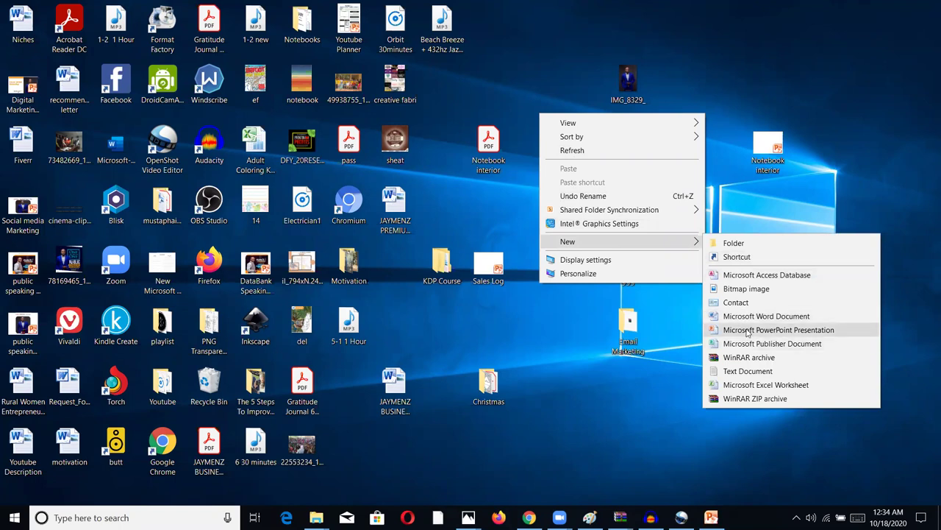
click(736, 330)
text(CANVA)
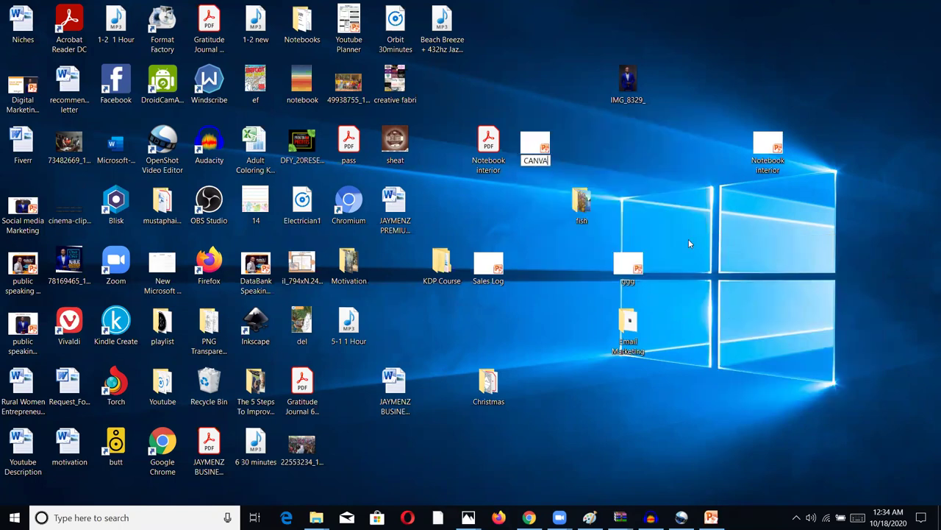
key(Return)
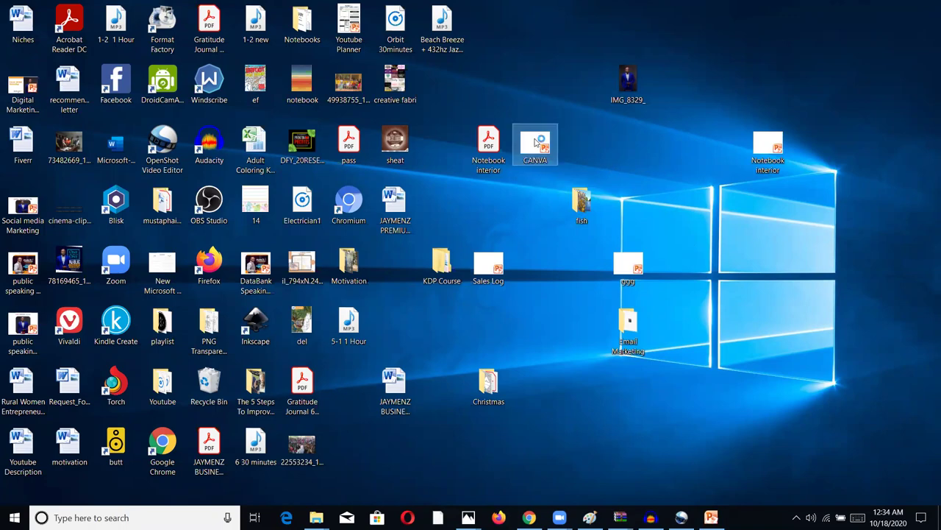
- Open the CANVA presentation in PowerPoint and add a first slide with the Blank layout
double_click(537, 142)
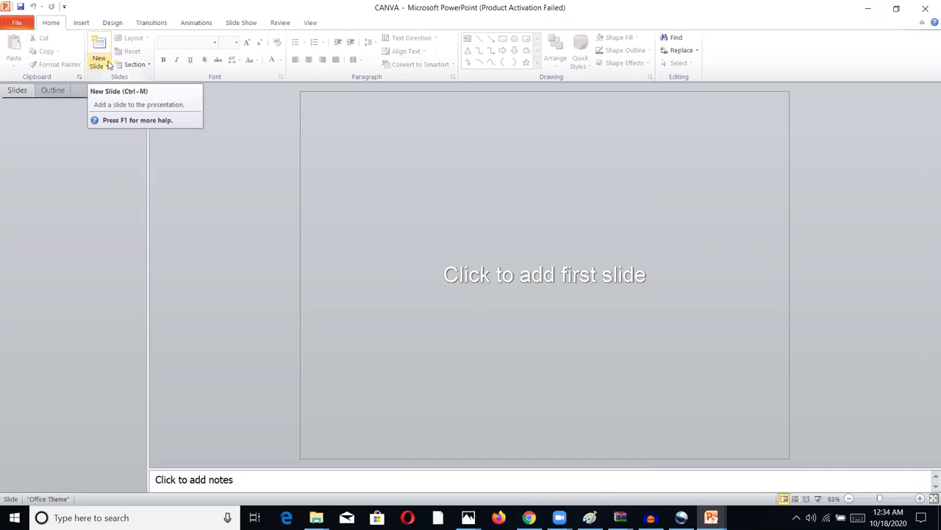
click(99, 62)
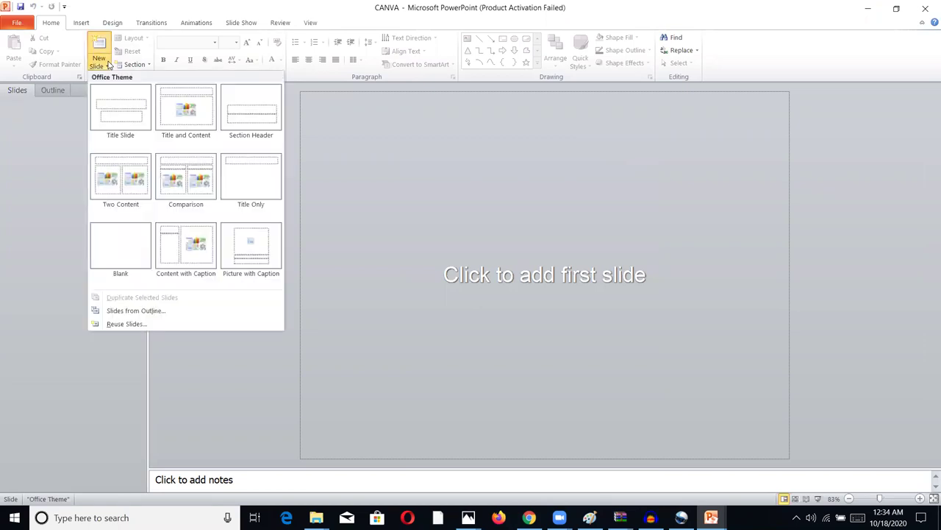
click(120, 247)
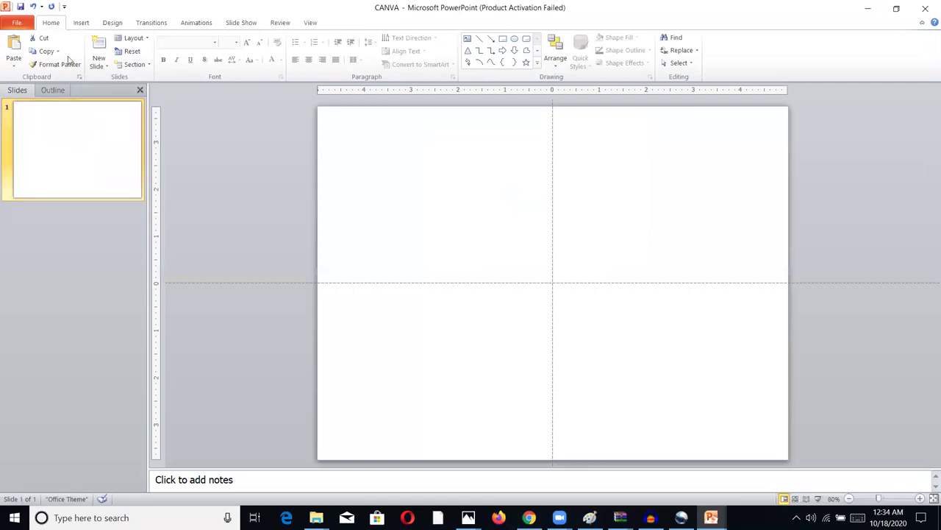
- Set the slide size to 6 inches wide and 9 inches high
click(112, 22)
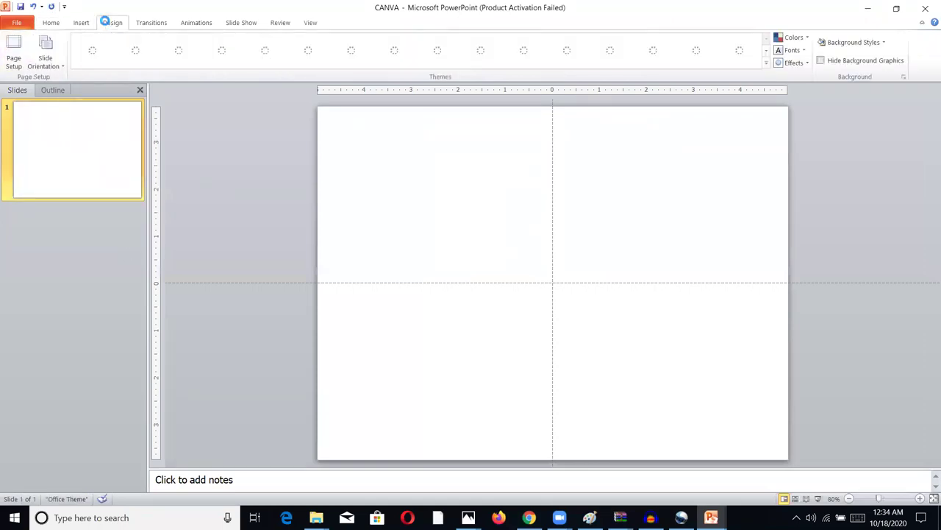
click(13, 59)
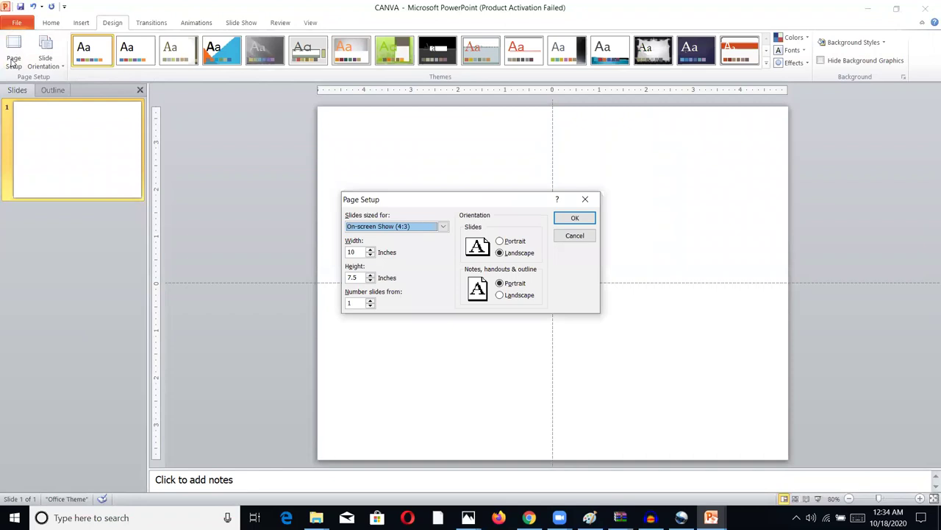
click(356, 253)
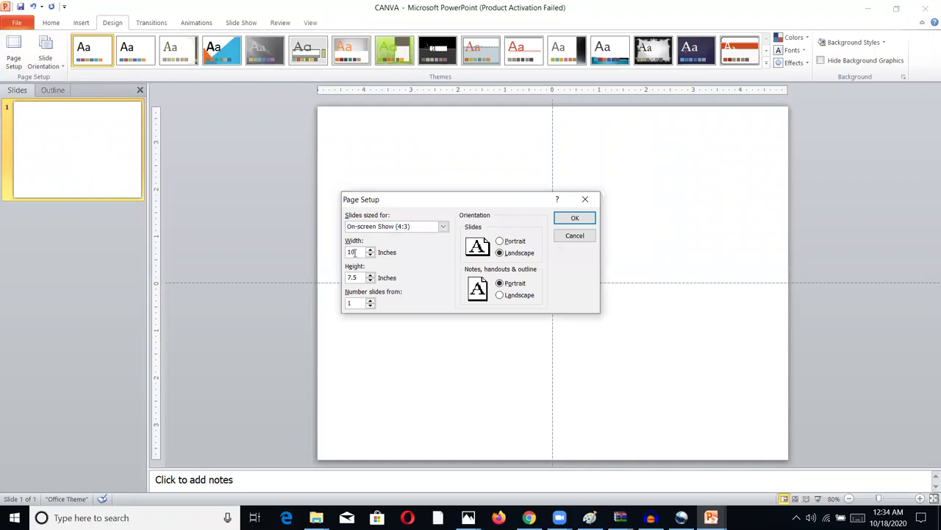
key(BackSpace)
key(BackSpace)
text(6)
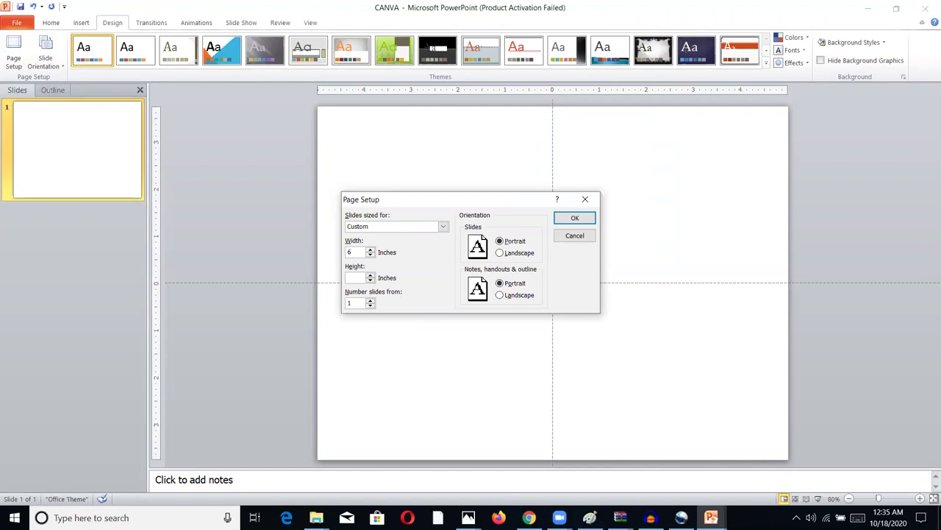
click(581, 222)
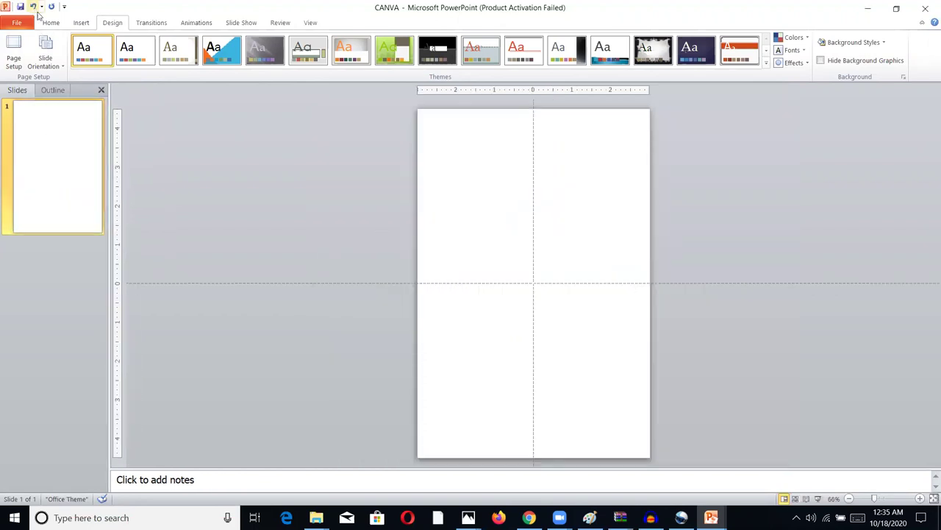
- Insert the downloaded lined-page PNG from the Downloads folder as a full-page picture on the blank slide
click(81, 23)
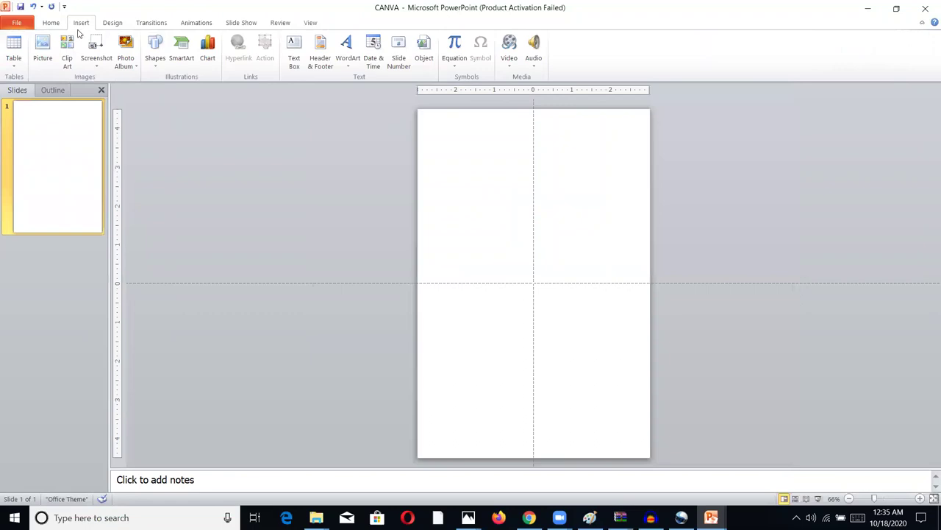
click(45, 55)
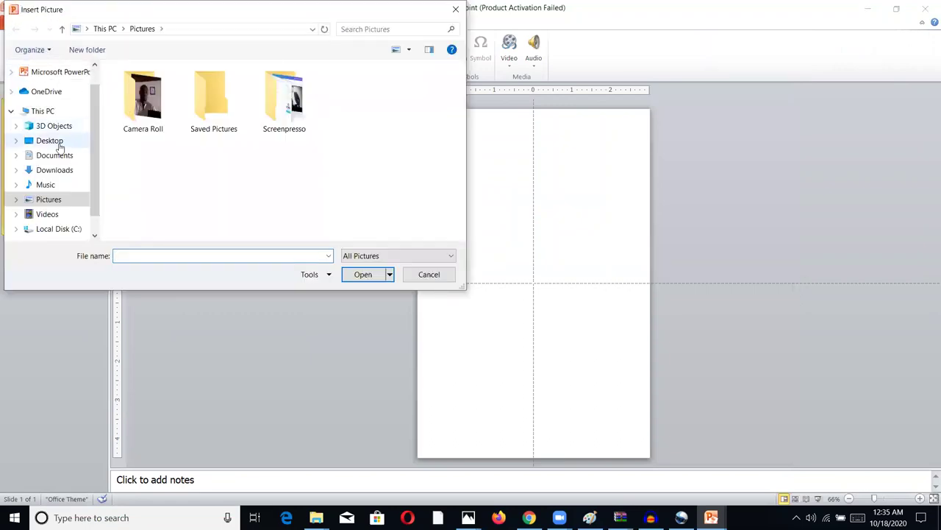
click(57, 170)
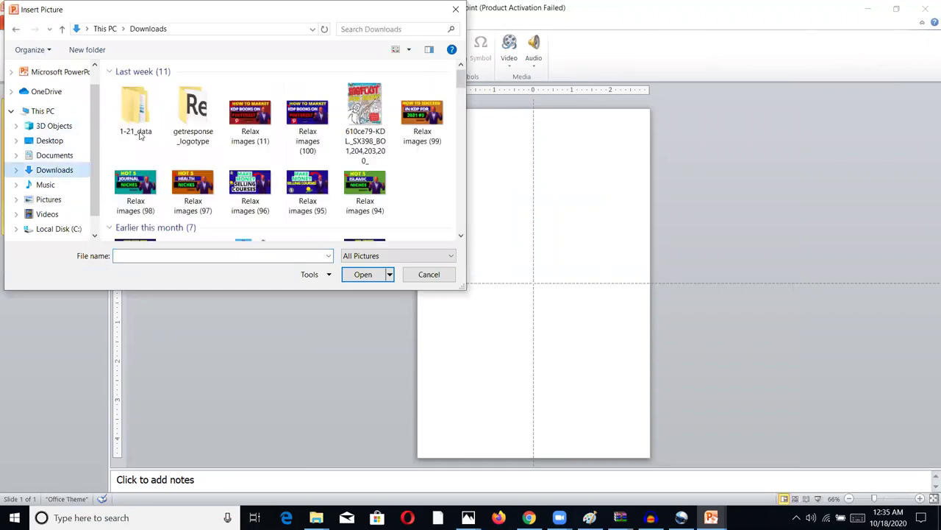
double_click(143, 120)
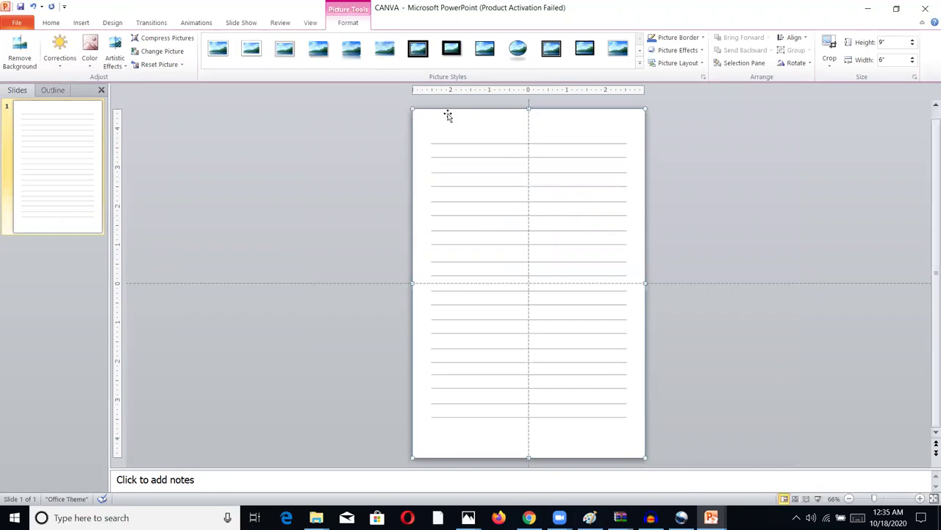
click(280, 246)
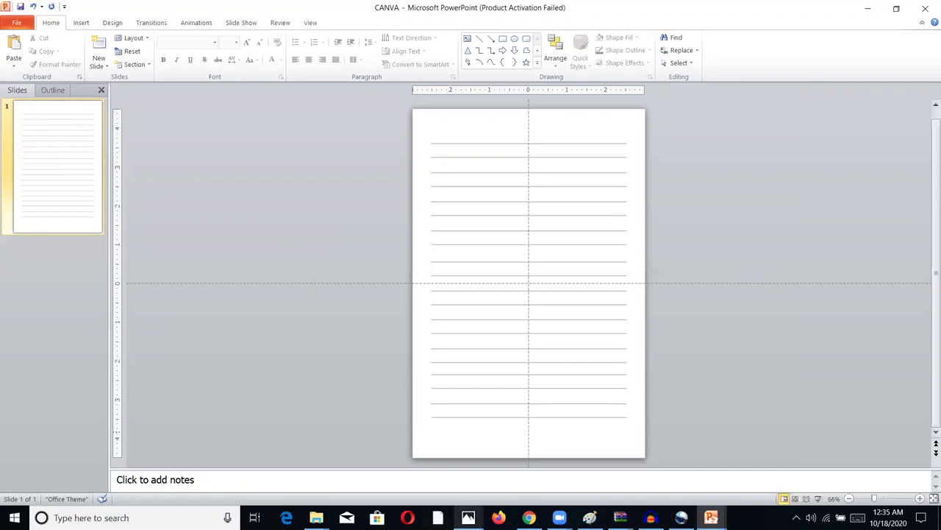
- Review the PNG download settings in Canva, close them, and switch to the Notebook interior presentation in PowerPoint
click(529, 517)
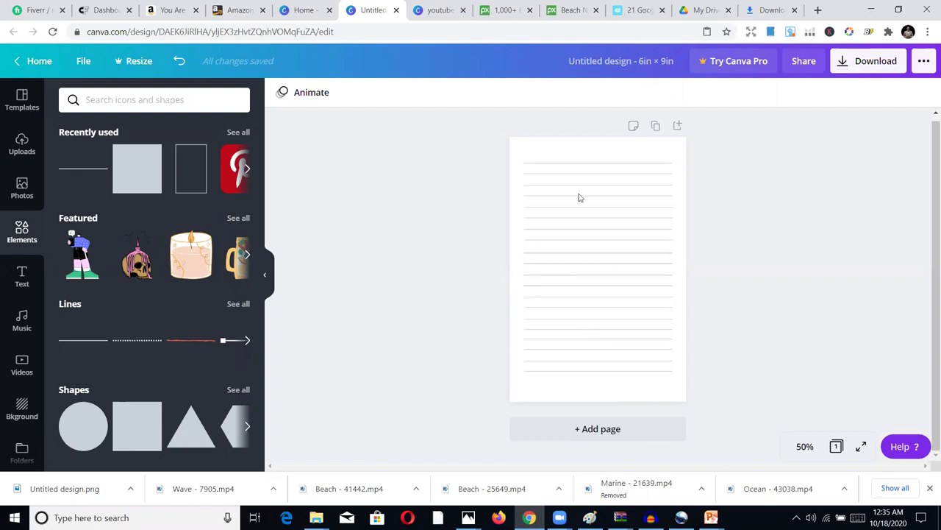
click(855, 62)
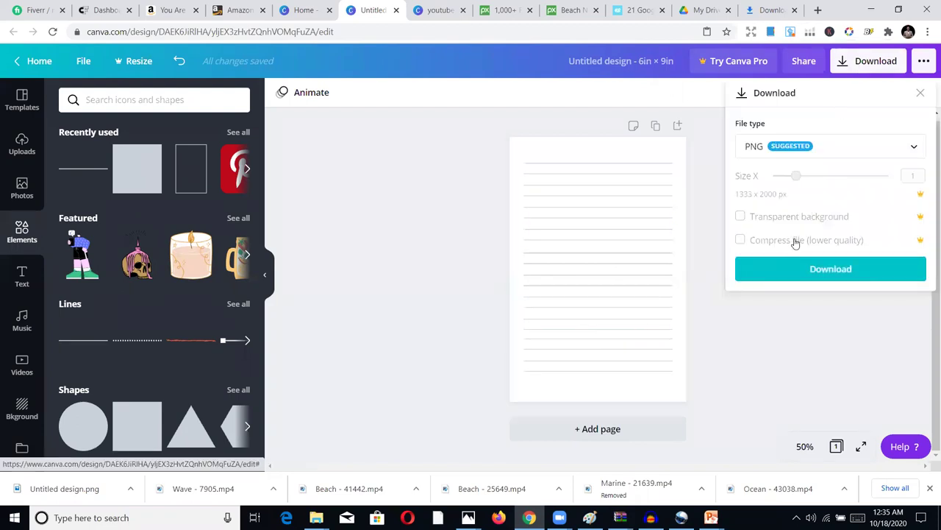
click(460, 211)
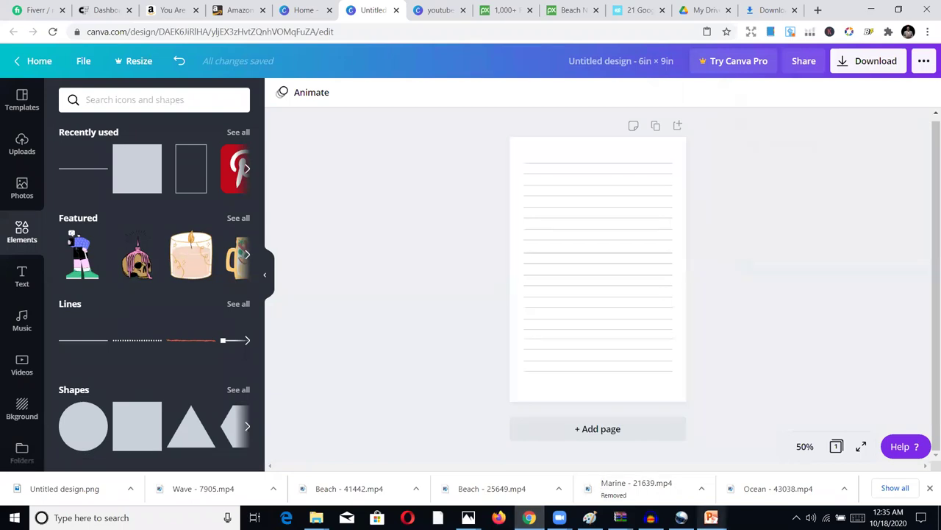
mouse_move(711, 517)
click(633, 478)
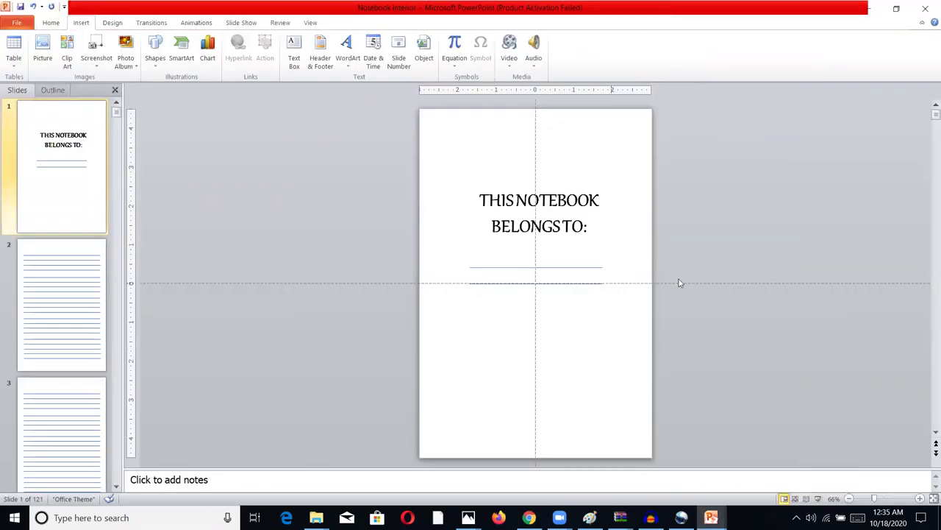
- Close the Notebook interior presentation without saving its changes, and duplicate the lined slide in the CANVA presentation
click(927, 6)
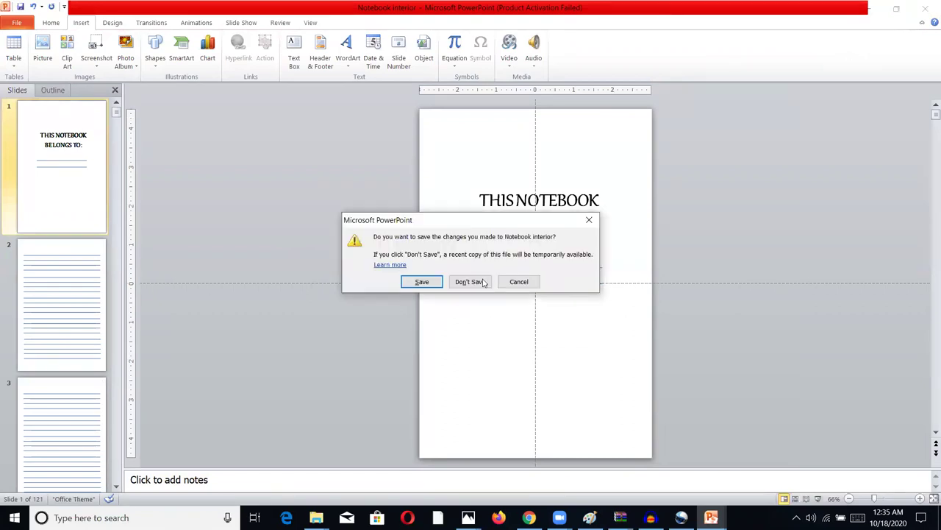
click(475, 283)
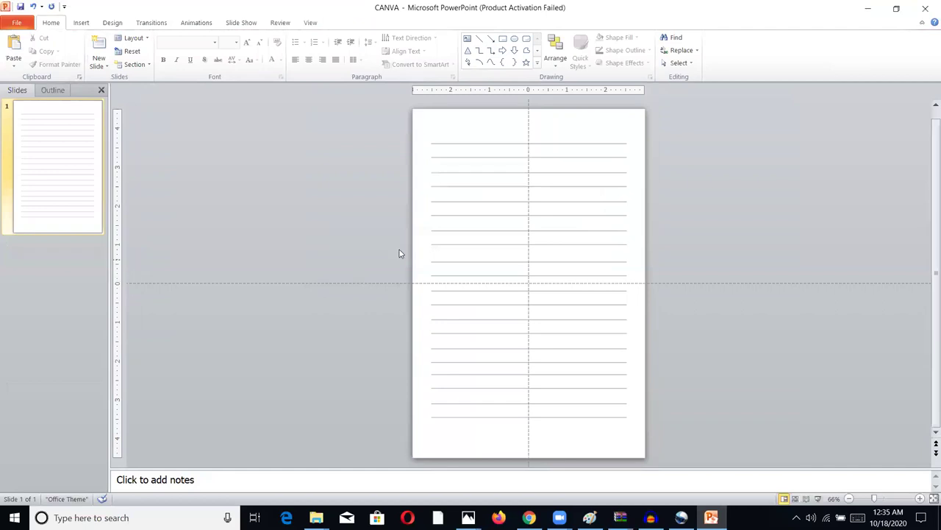
click(496, 219)
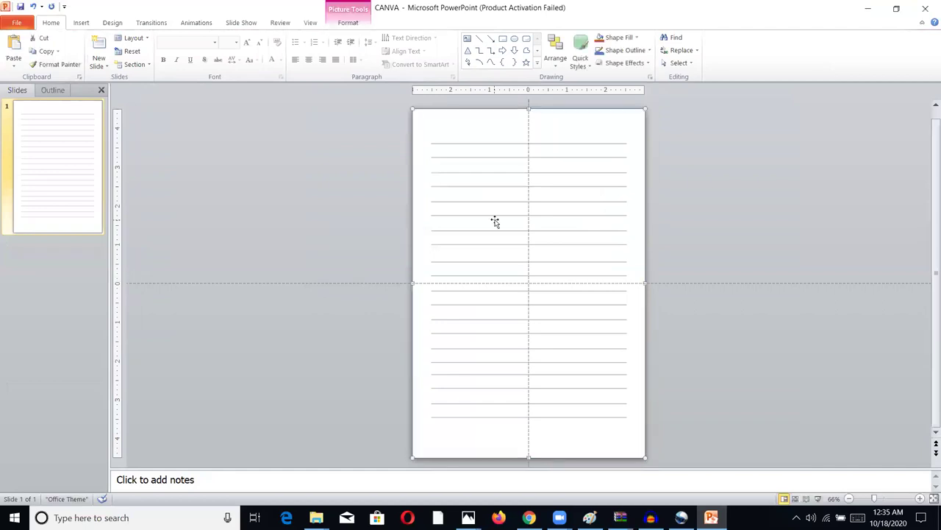
click(72, 176)
right_click(72, 176)
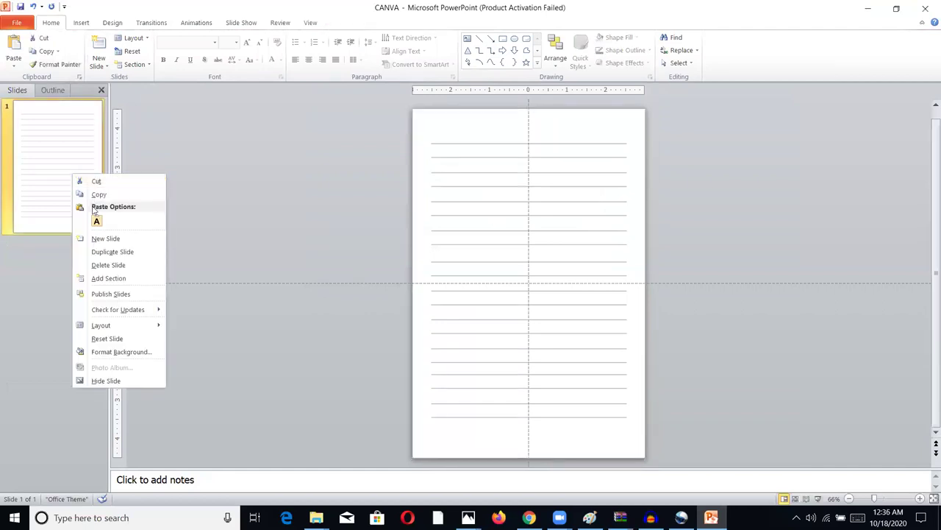
click(109, 251)
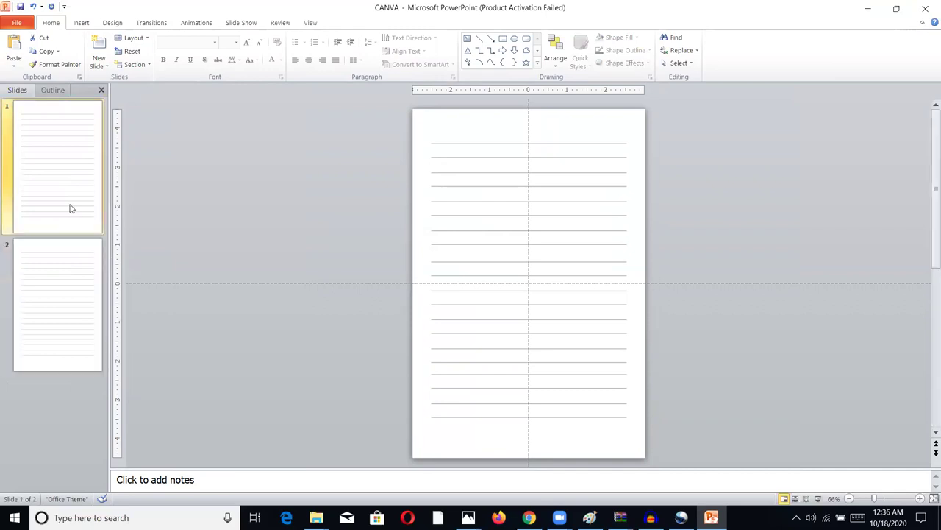
- Copy the first lined slide and paste it three times to bring the CANVA presentation to five slides
right_click(39, 197)
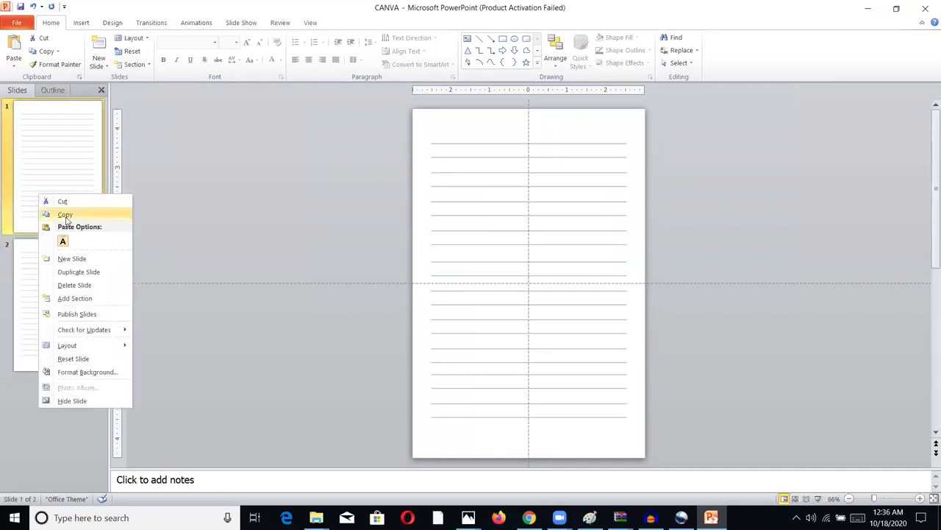
click(57, 210)
right_click(48, 201)
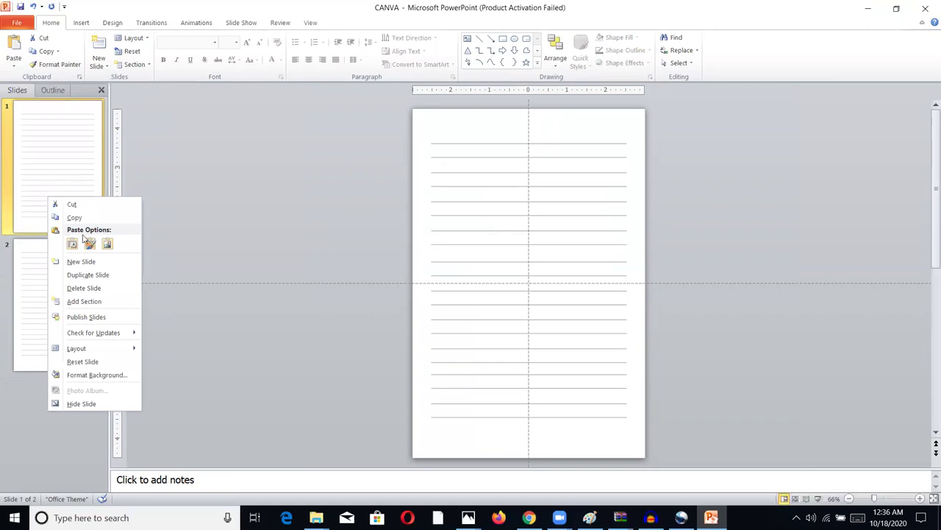
click(83, 239)
right_click(57, 207)
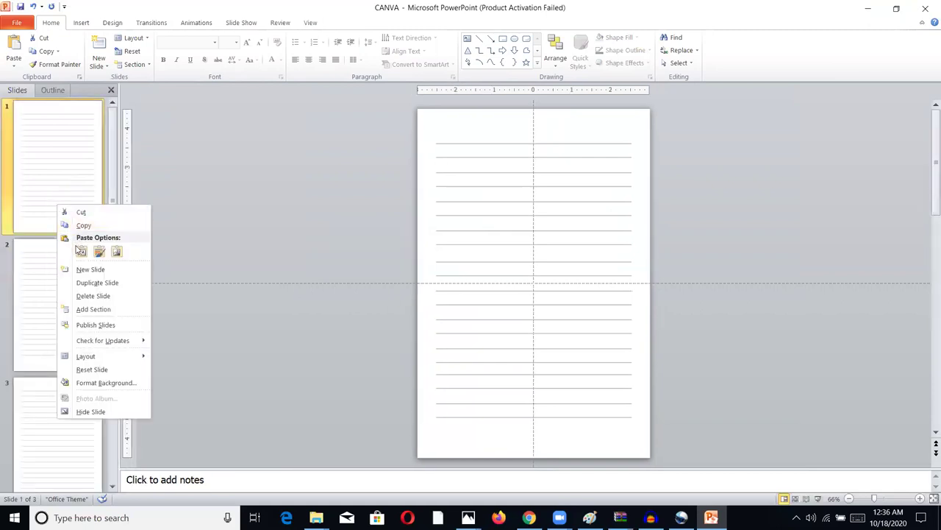
click(81, 251)
right_click(46, 197)
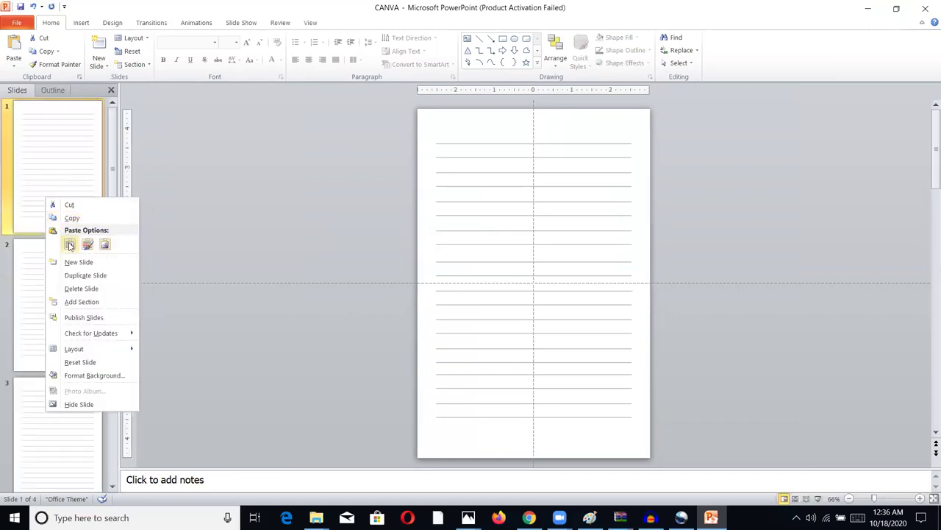
click(70, 245)
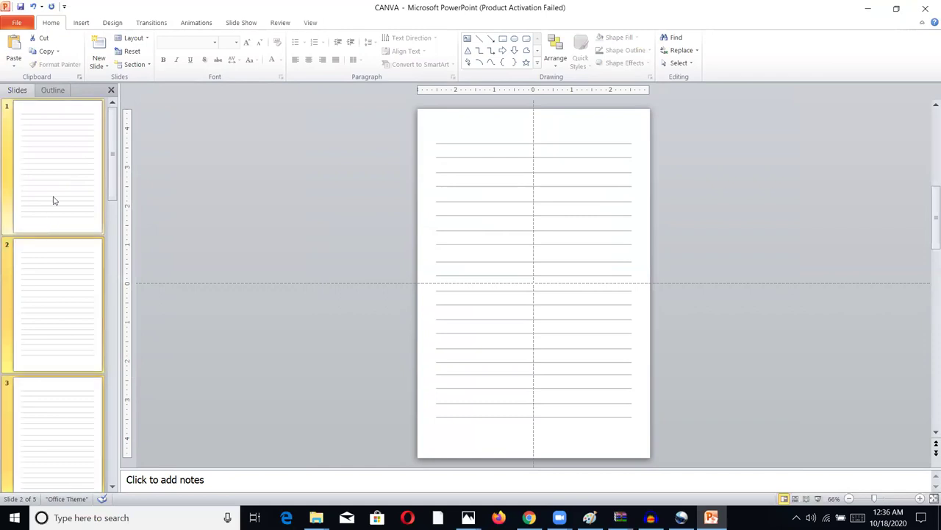
- Copy all five lined slides and paste the set twice to extend the presentation to 15 slides
right_click(53, 200)
click(79, 222)
right_click(59, 203)
click(86, 250)
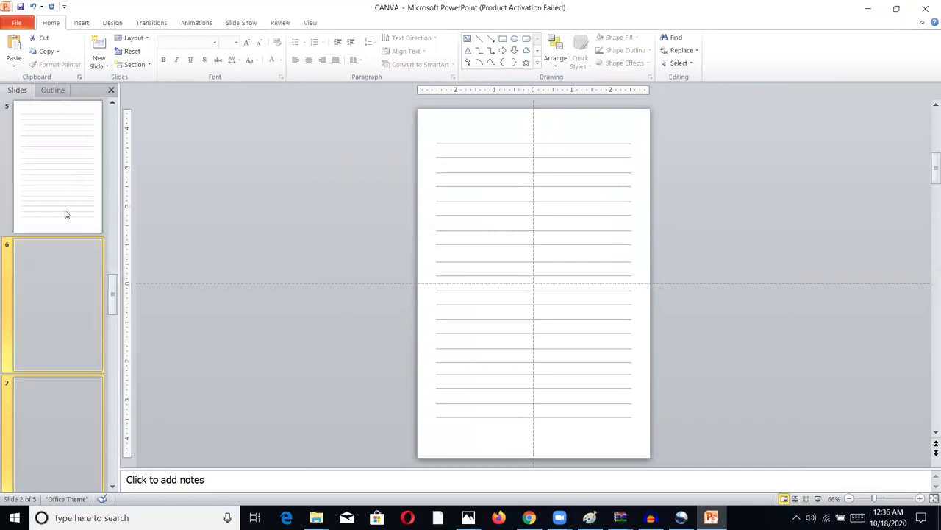
right_click(40, 191)
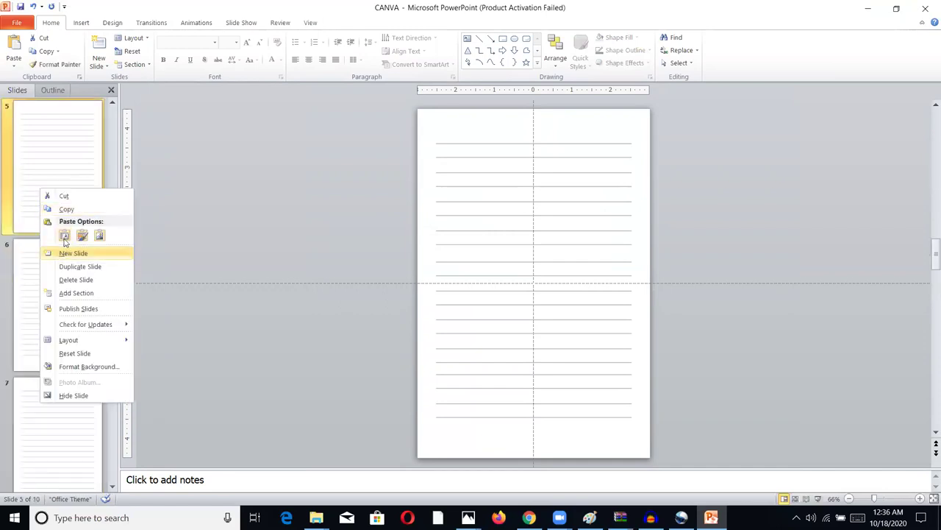
click(64, 237)
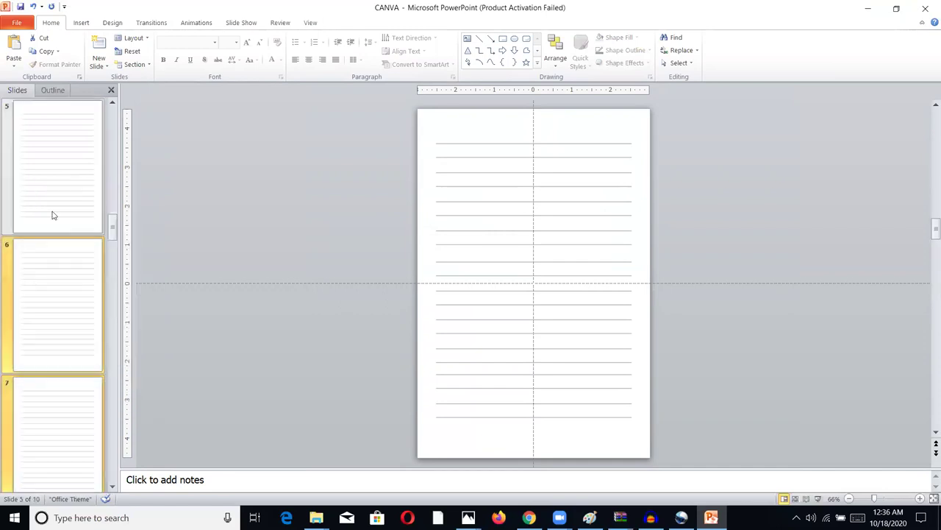
scroll(59, 220, down, 9)
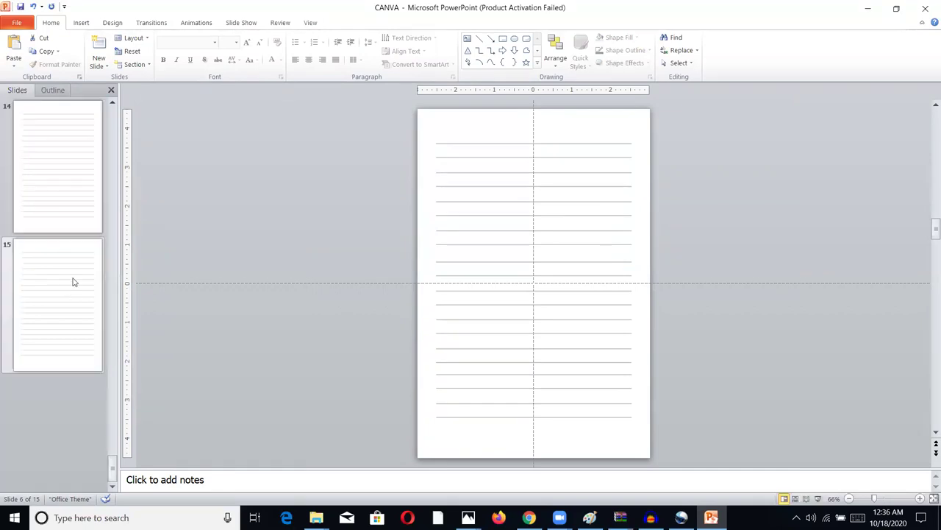
scroll(66, 269, up, 8)
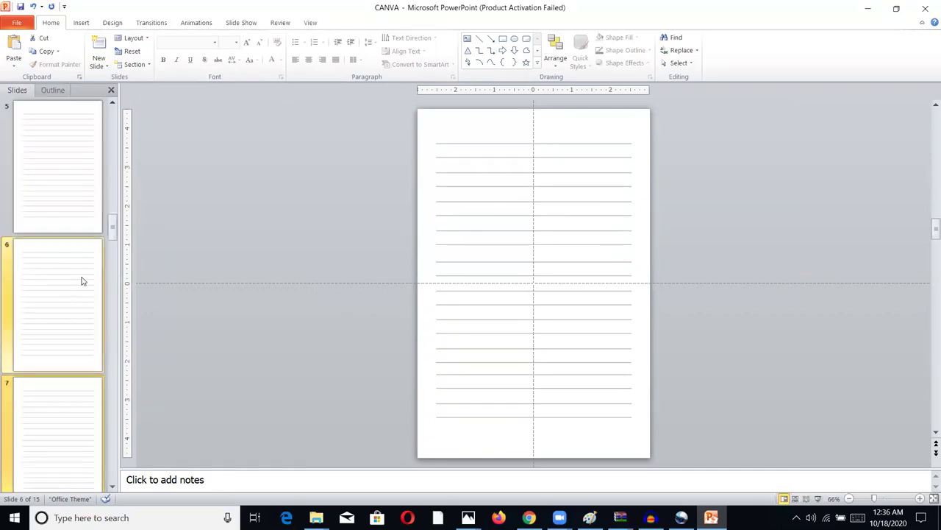
click(377, 243)
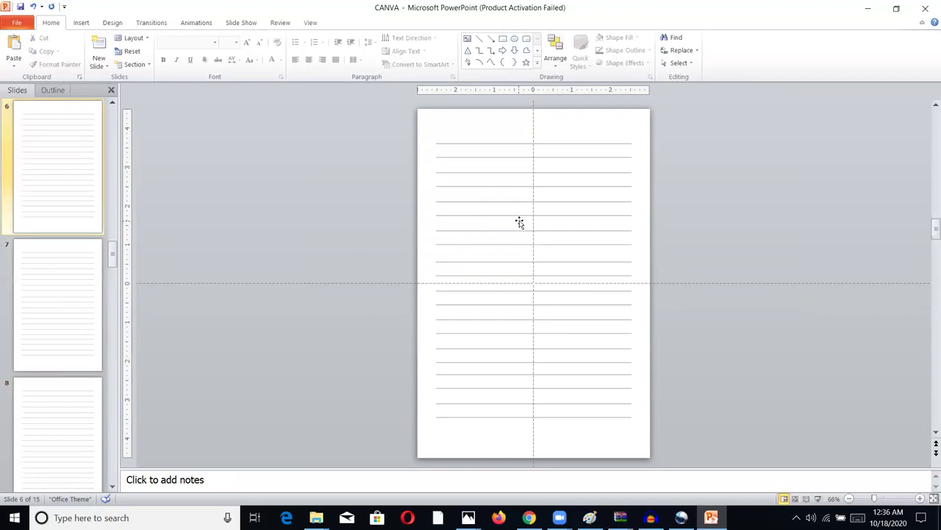
- Save the presentation to the Desktop as a PDF named CANVA with the Standard publishing option
click(17, 23)
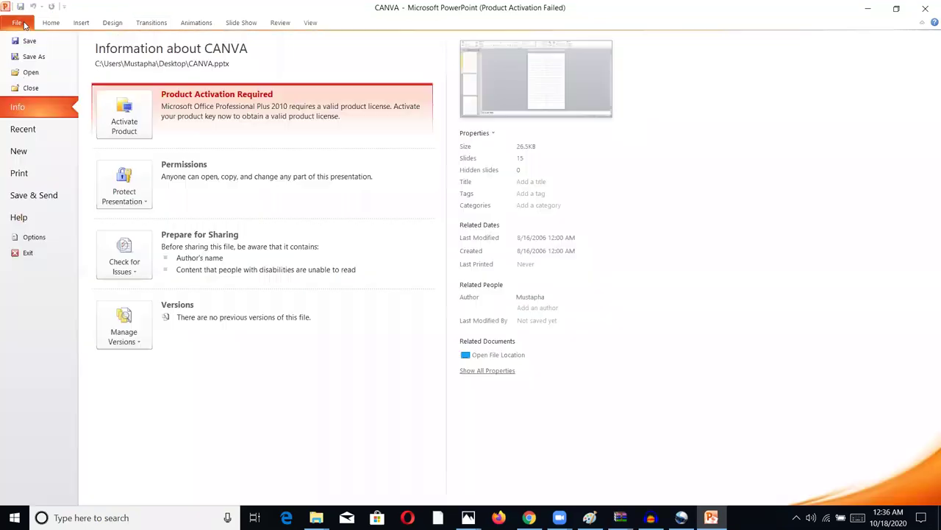
click(35, 56)
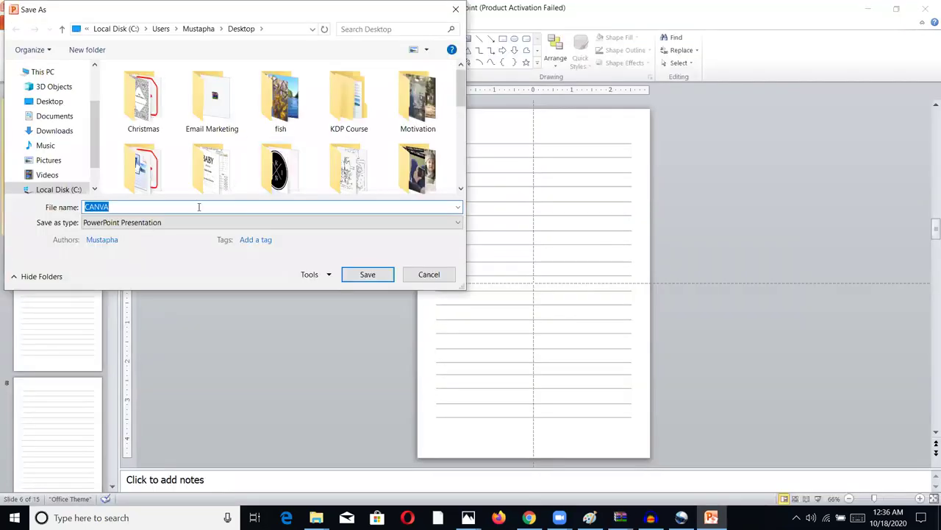
click(149, 222)
click(140, 266)
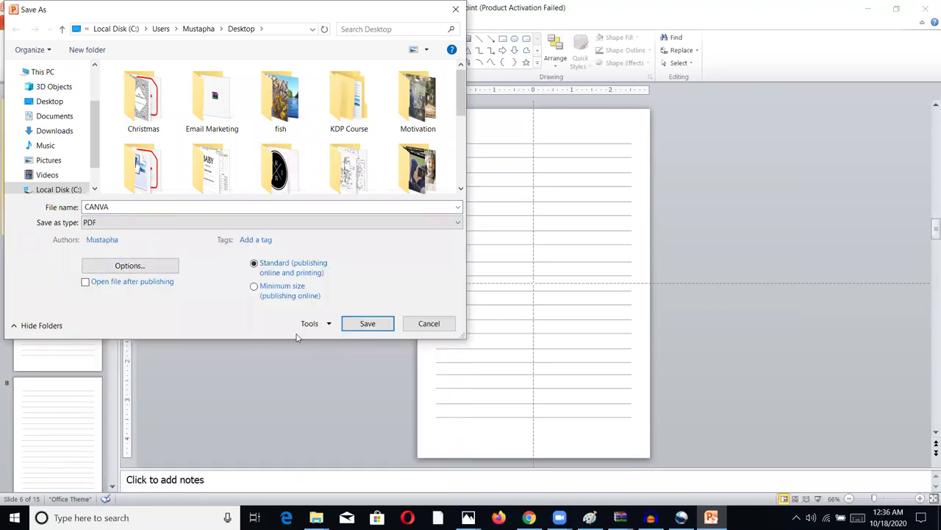
click(373, 325)
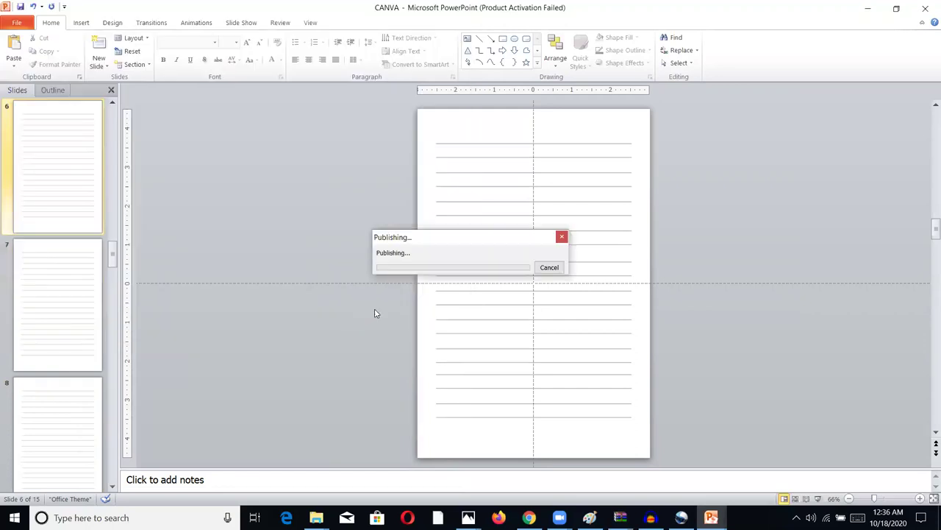
- Go to the desktop, move the CANVA PDF into the open area beside Notebook interior, and open it in Acrobat Reader
click(868, 7)
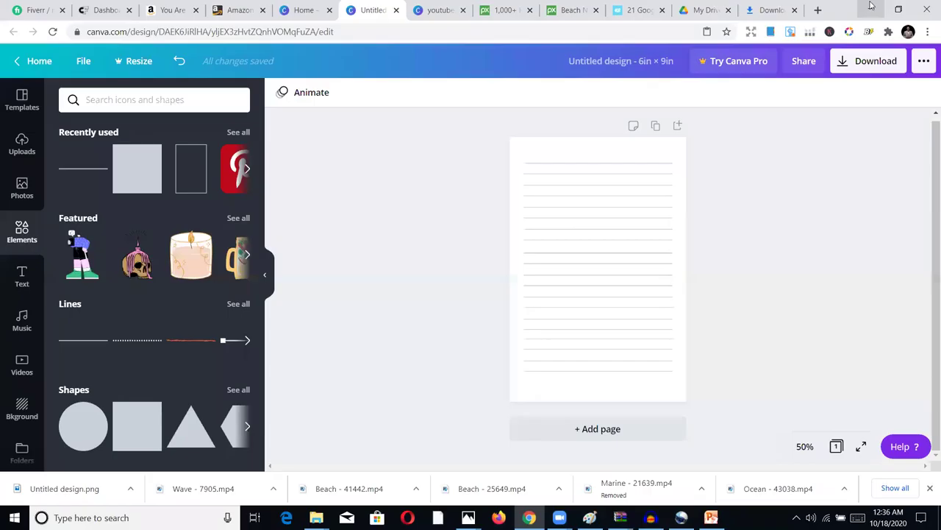
click(867, 8)
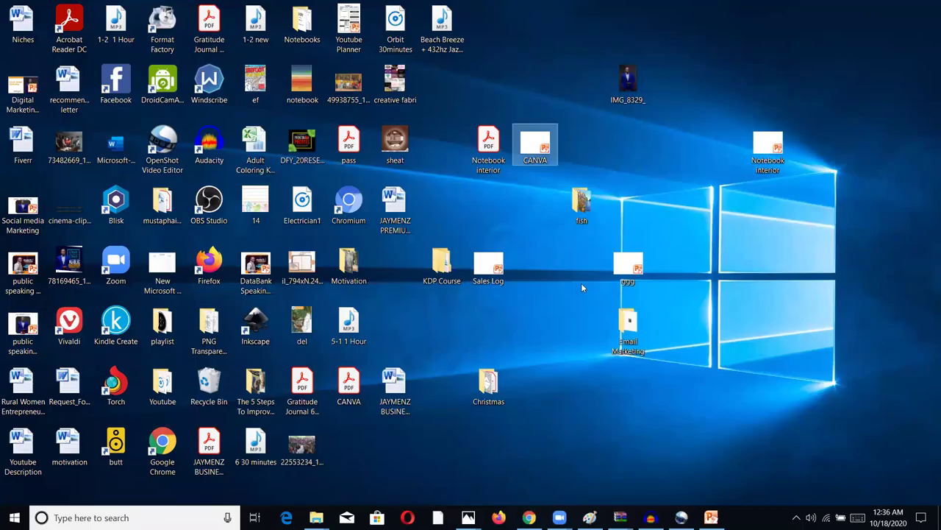
drag(349, 383, 667, 153)
double_click(673, 143)
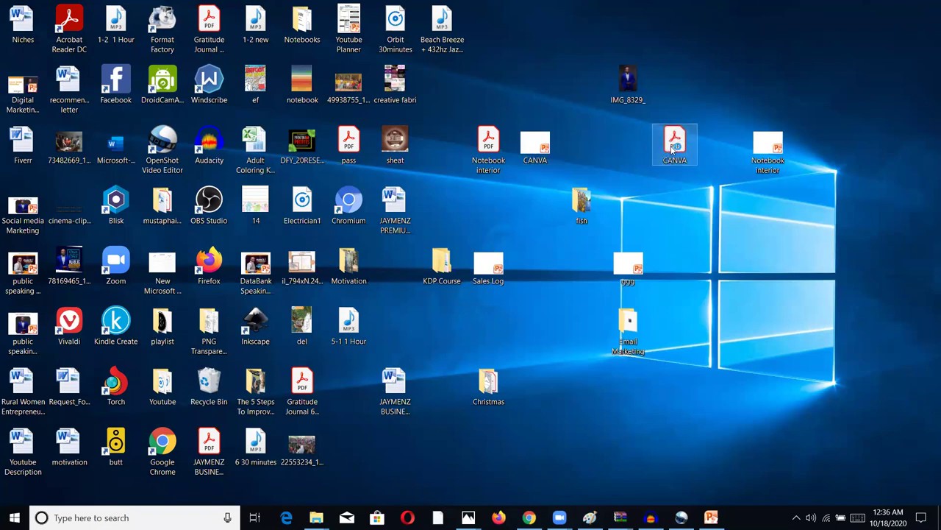
- Examine the lined pages of the exported CANVA PDF, and close the document
scroll(542, 175, down, 2)
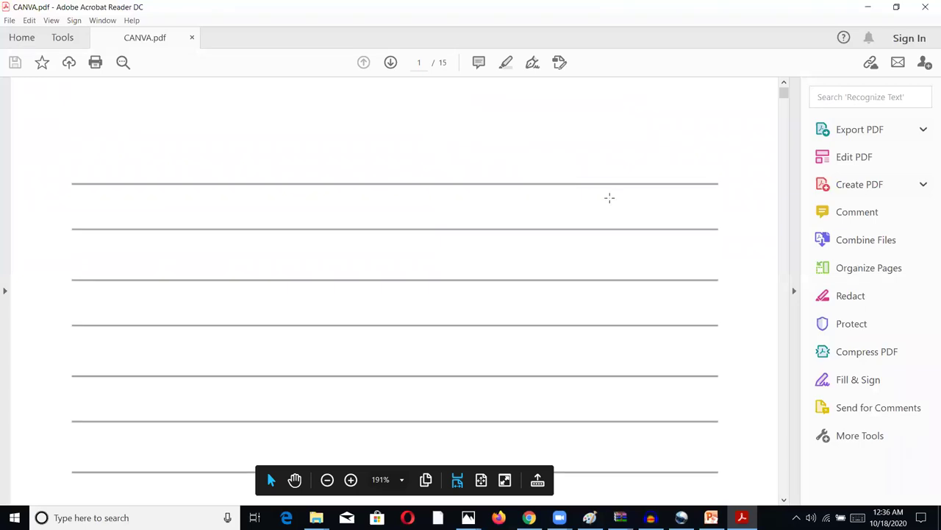
scroll(604, 190, down, 2)
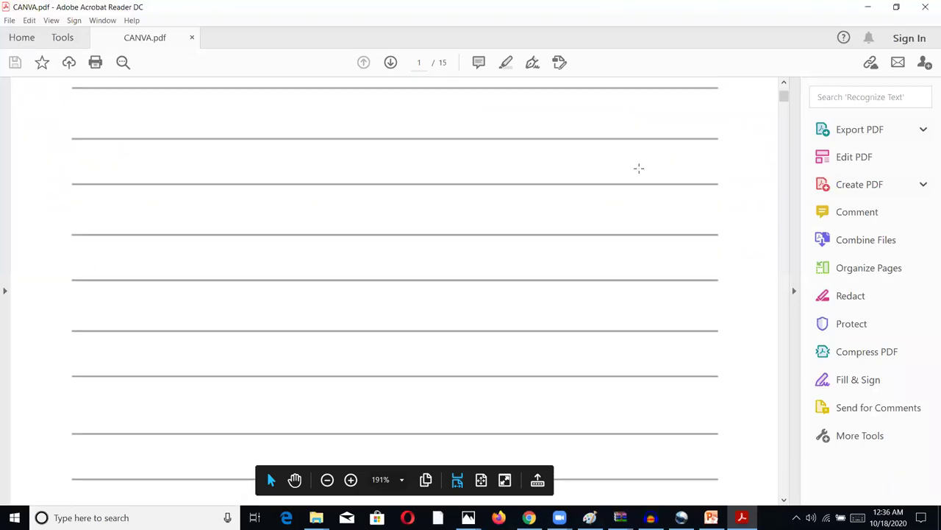
scroll(684, 155, down, 5)
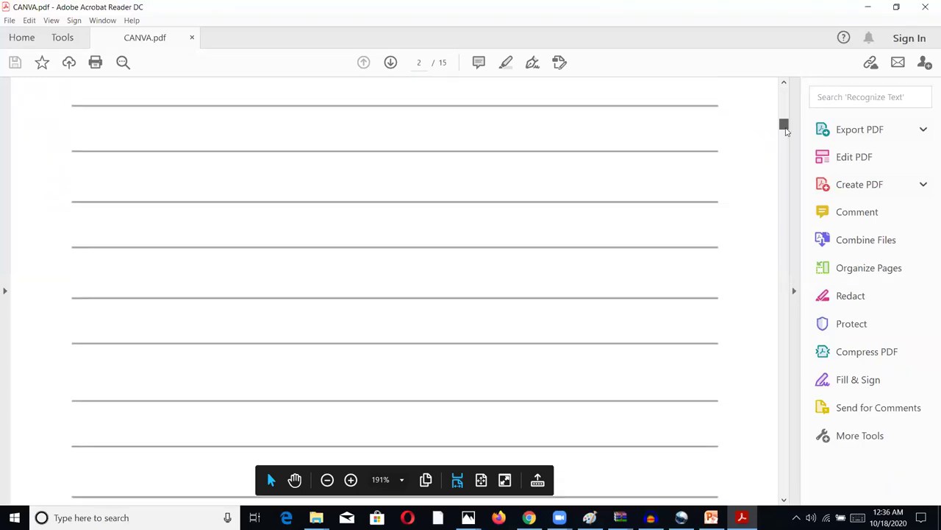
scroll(605, 186, down, 3)
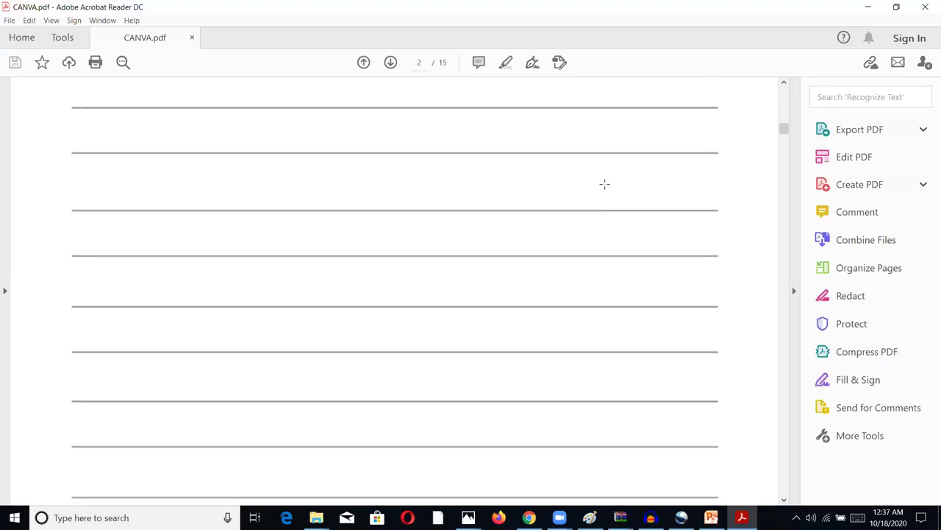
scroll(634, 182, down, 2)
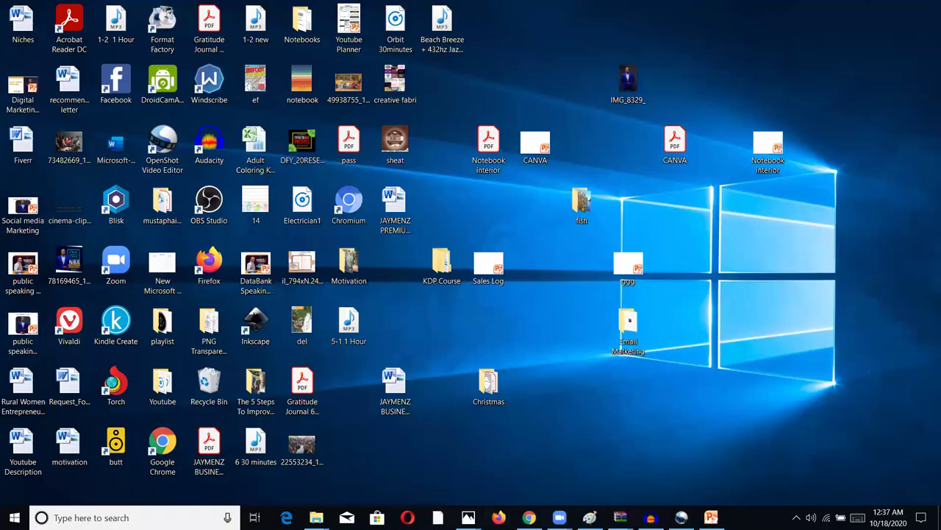
- Switch to Chrome and load the suggested Pinterest pin address in the tab showing the Amazon notebook listing
click(529, 517)
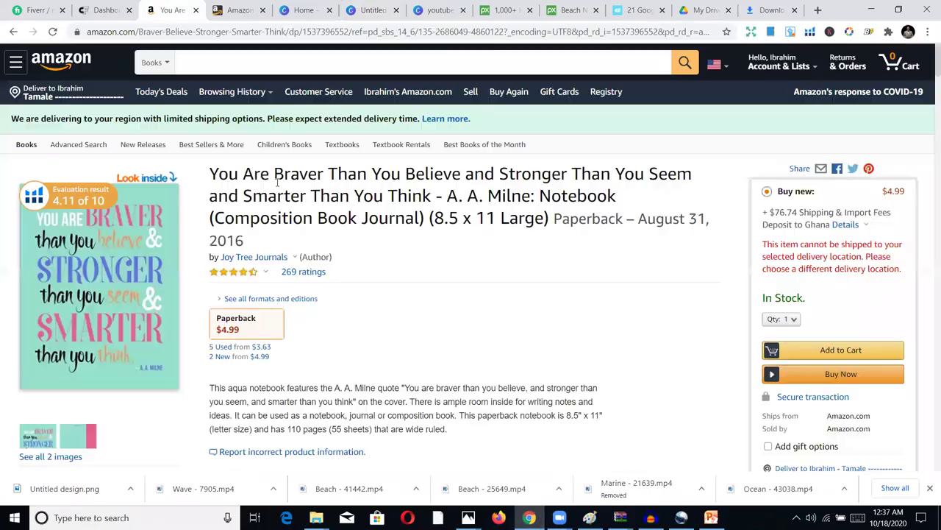
click(161, 9)
click(223, 35)
text(P)
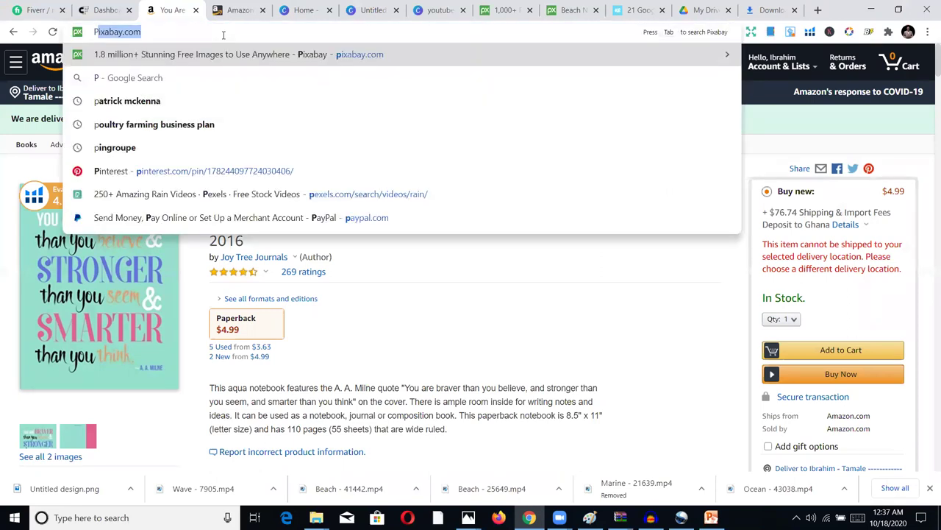
text(INTERES)
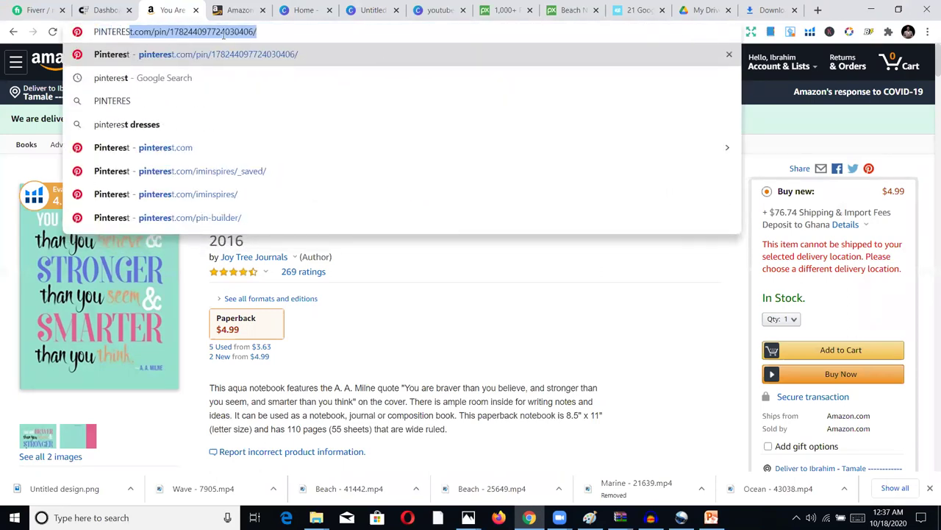
key(Return)
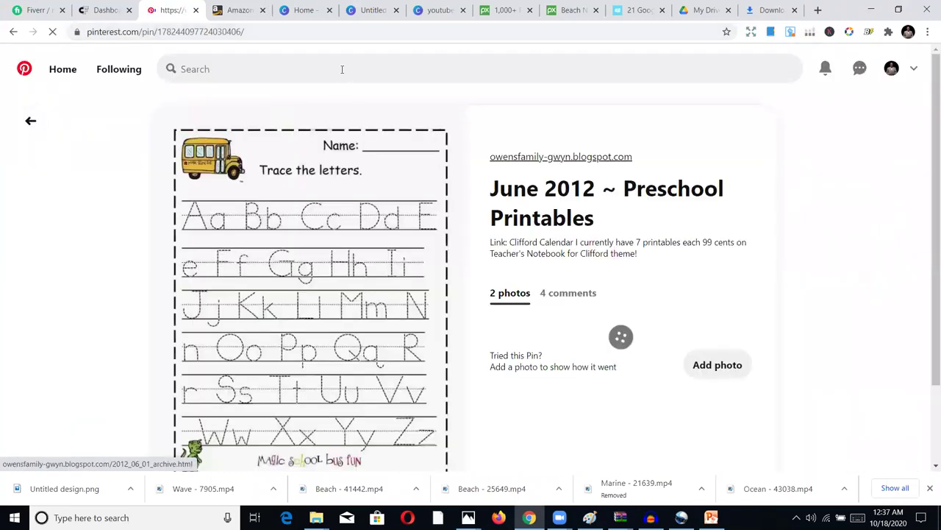
- Search Pinterest for the suggested term "kdp interior"
click(342, 70)
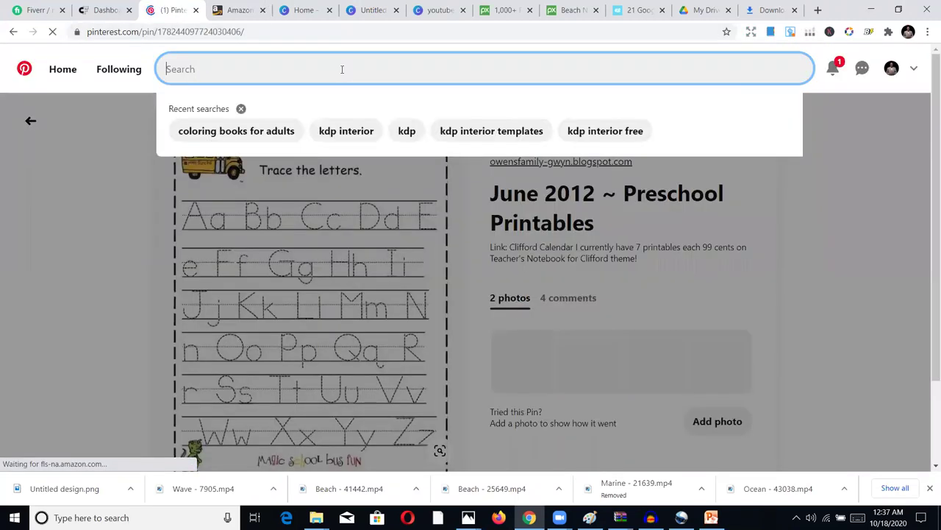
text(KDP)
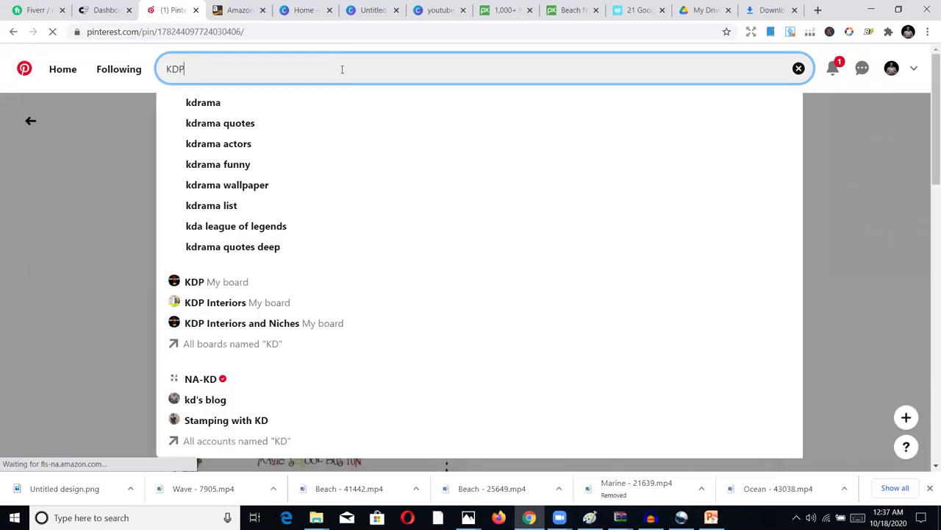
text( INTER)
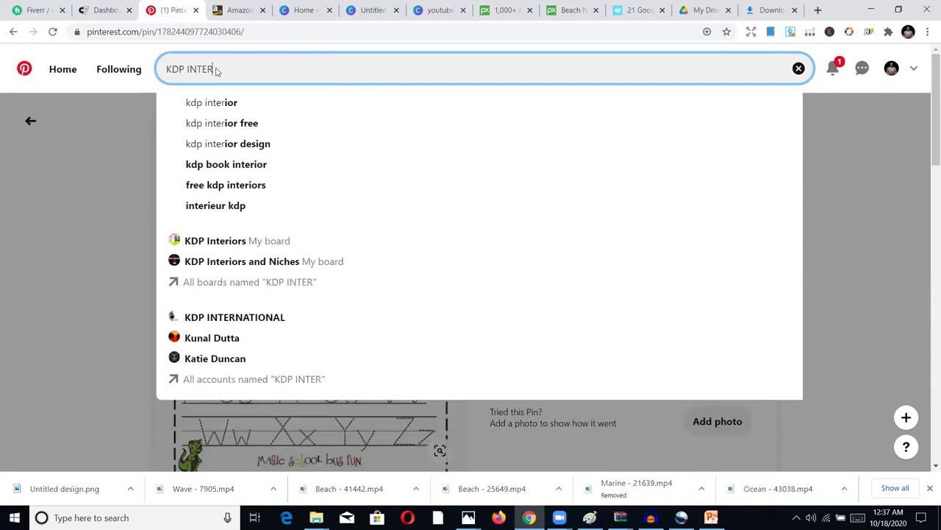
click(245, 108)
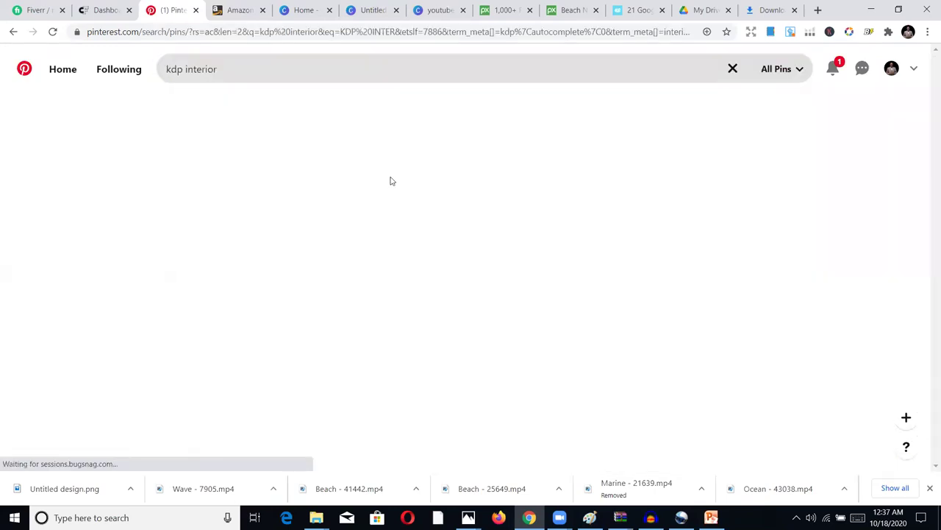
- Browse the KDP interior pins and open the Weekly planner KDP Interior Template for Low Content Publishing pin
scroll(526, 264, down, 2)
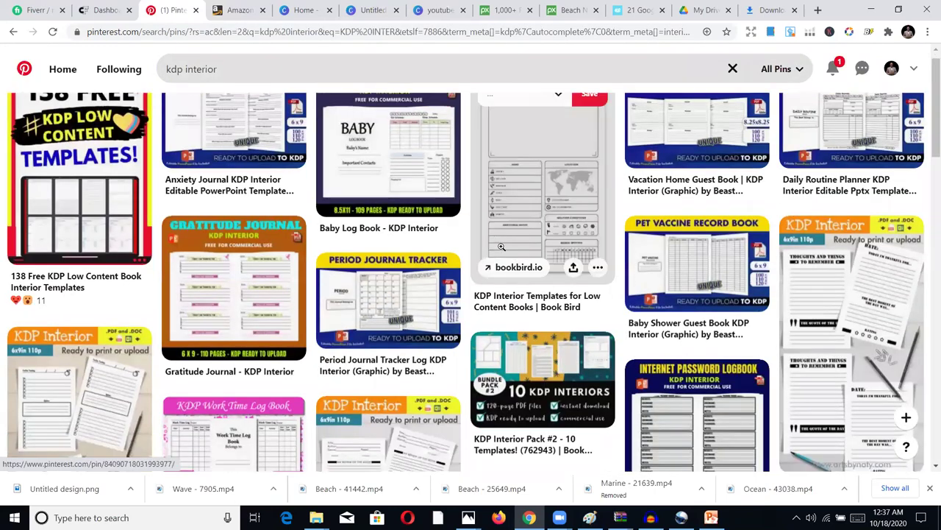
scroll(525, 264, down, 5)
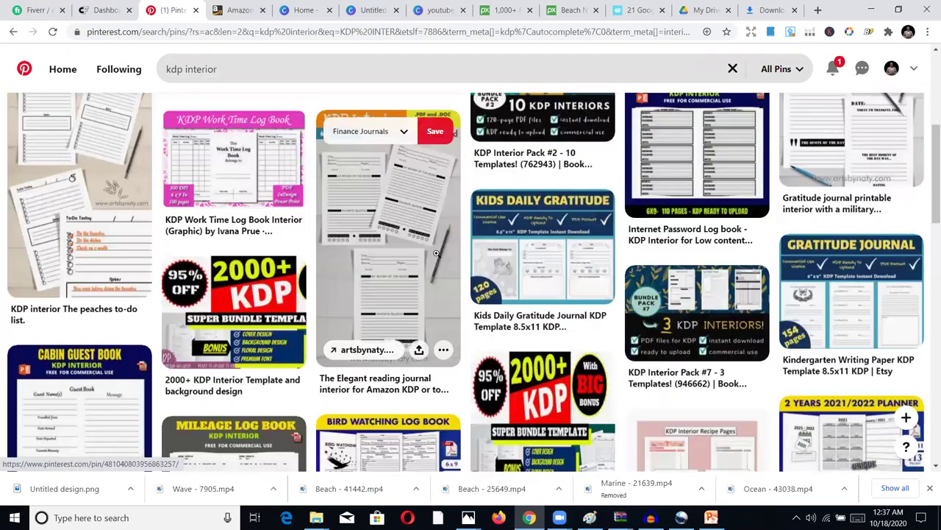
scroll(504, 274, down, 6)
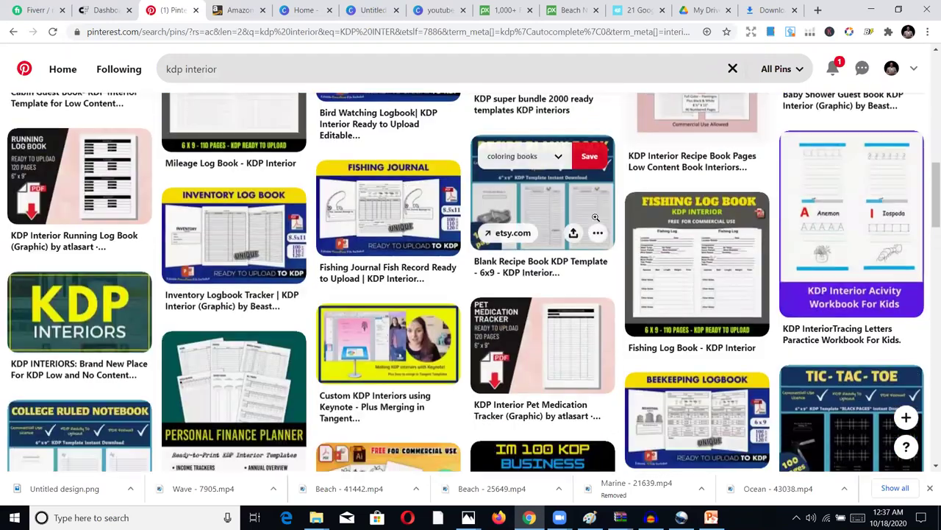
scroll(929, 265, up, 3)
scroll(928, 246, down, 6)
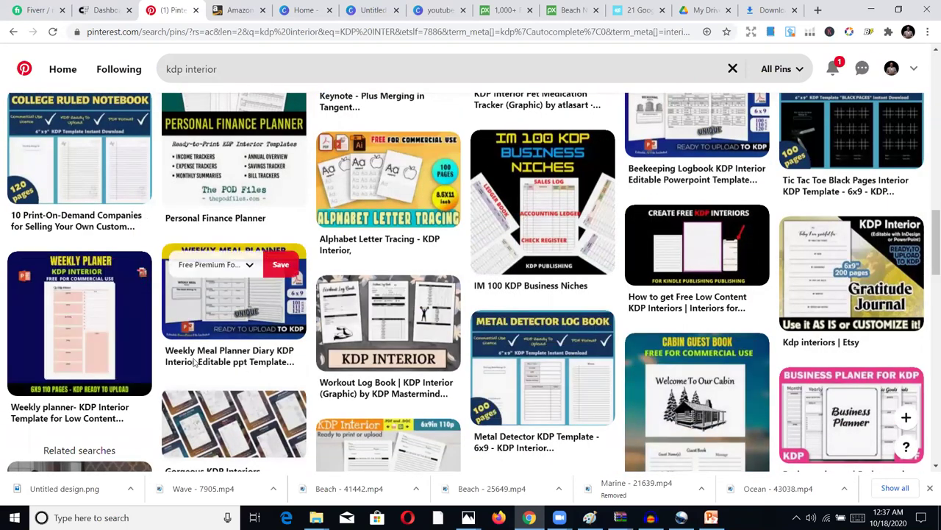
click(103, 332)
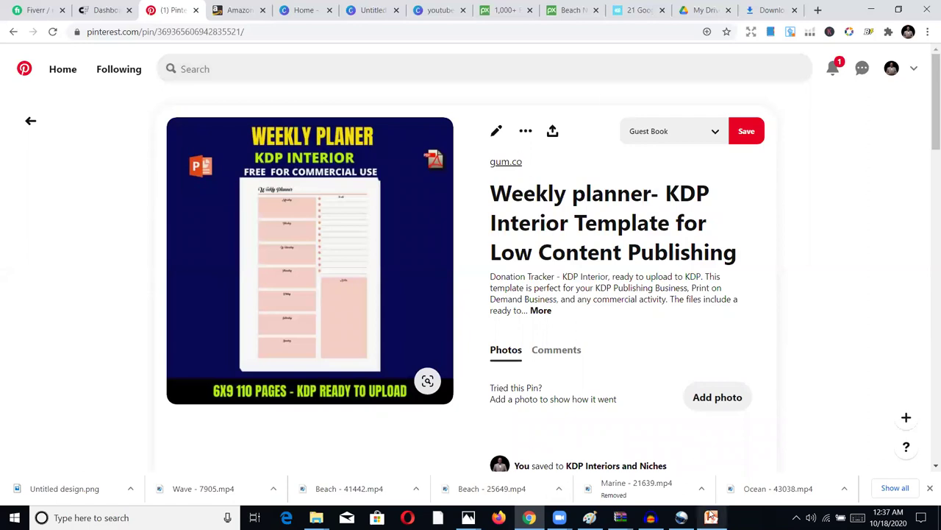
- Switch to PowerPoint
click(706, 514)
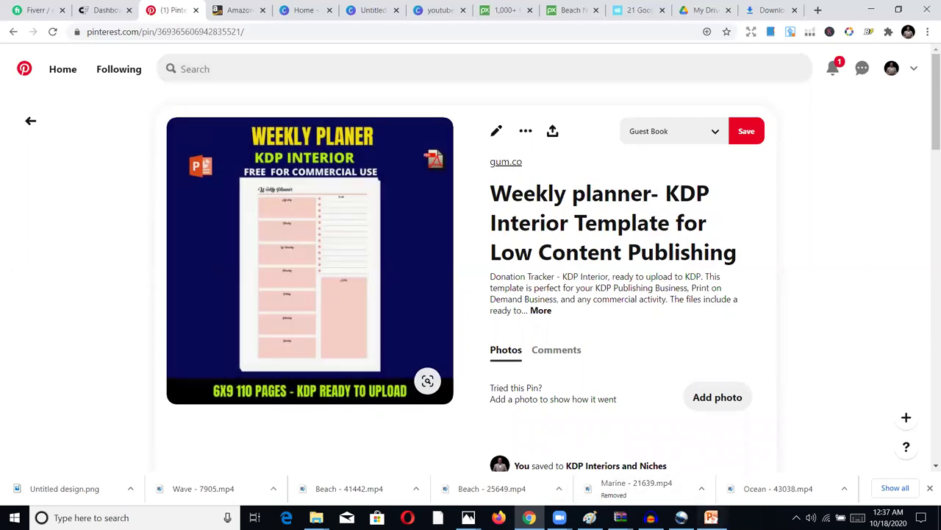